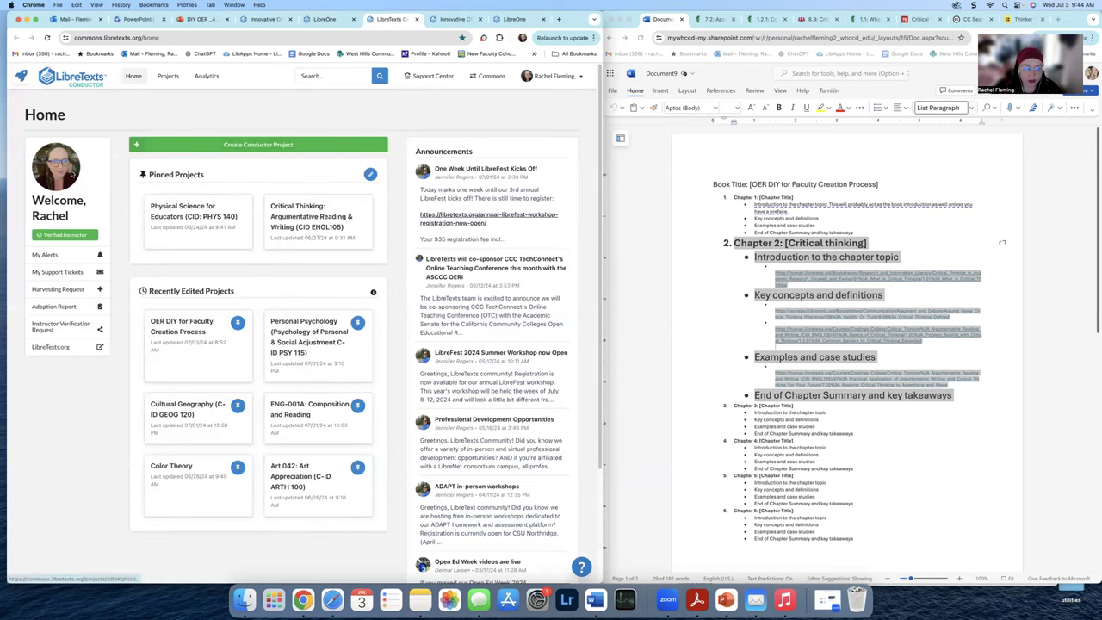
Step: Open the OER DIY for Faculty Creation Process project in a widened browser window and review its team members
{"action": "left_click", "coordinate": [183, 325]}
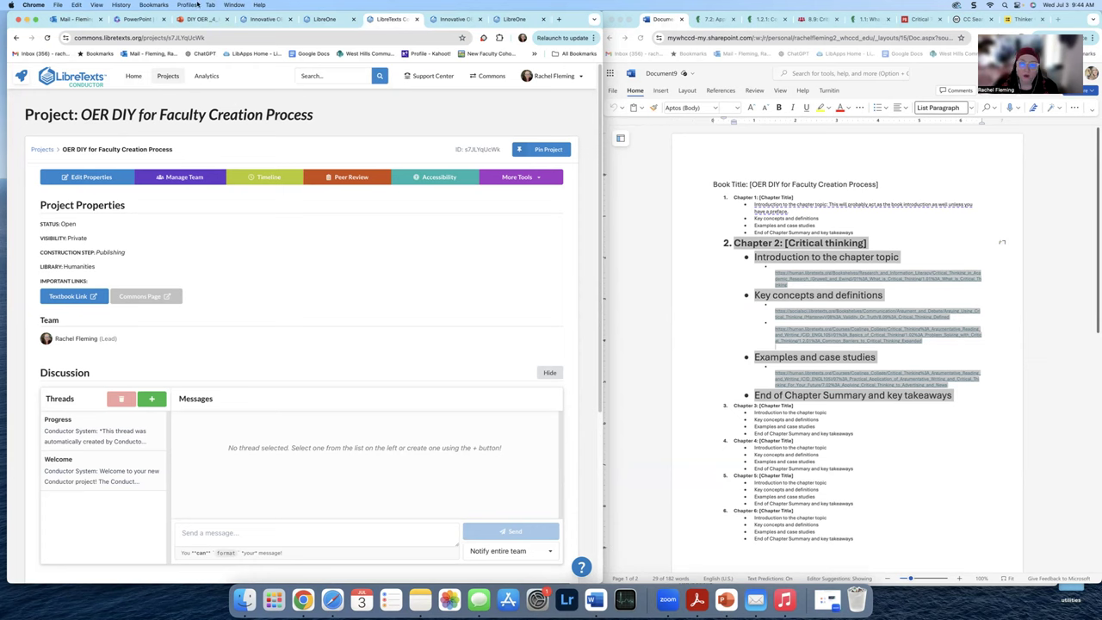
{"action": "left_click_drag", "start_coordinate": [603, 164], "coordinate": [936, 172]}
{"action": "left_click_drag", "start_coordinate": [1018, 175], "coordinate": [1057, 175]}
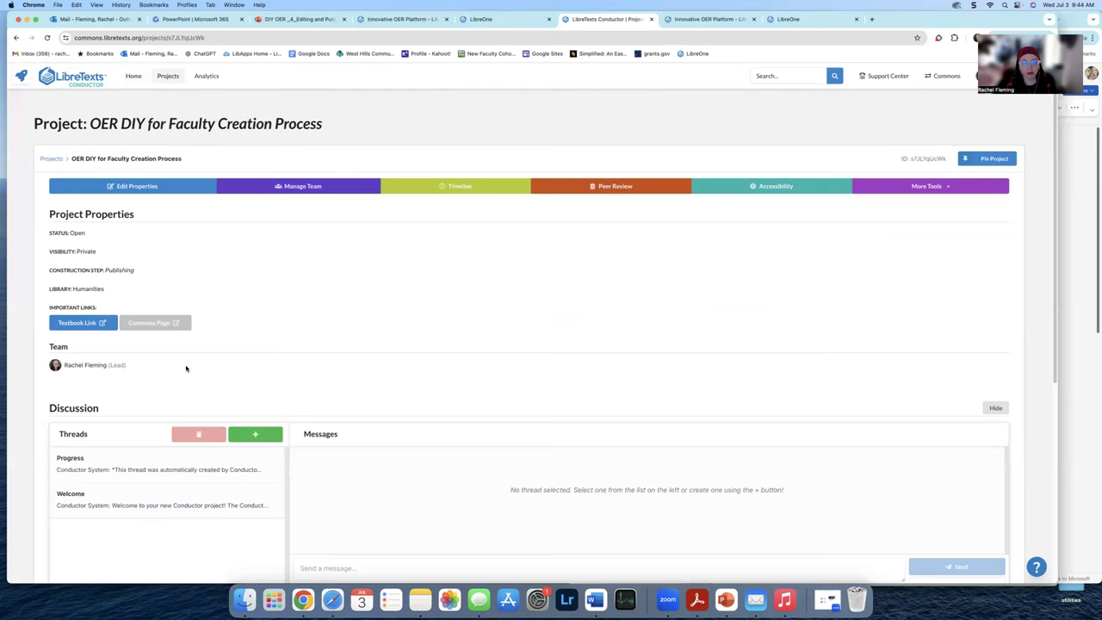
{"action": "left_click", "coordinate": [292, 189]}
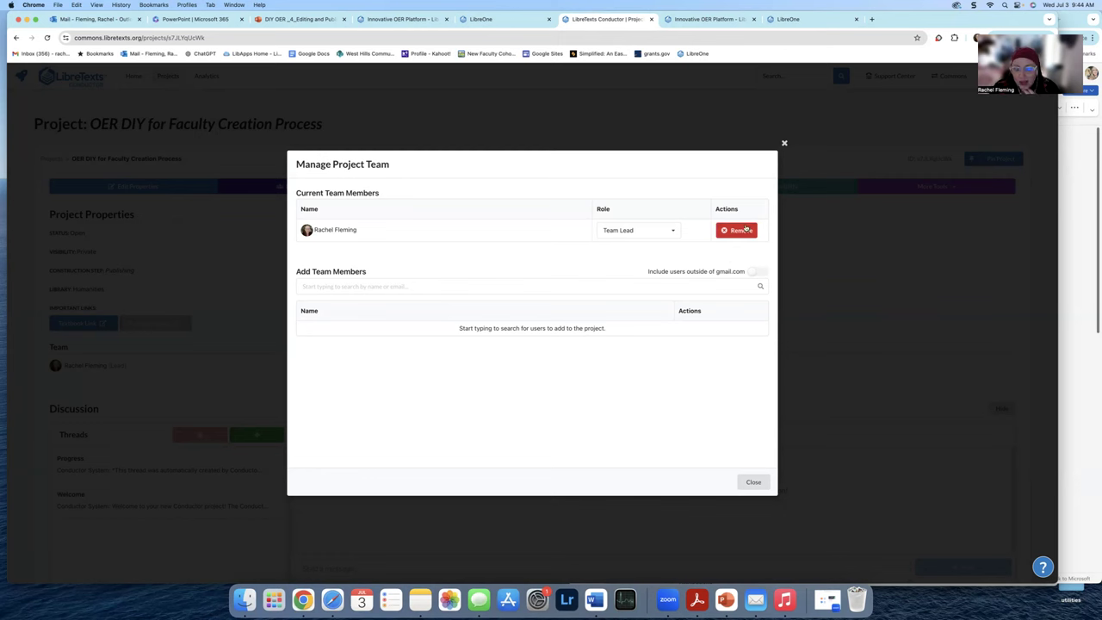
{"action": "left_click", "coordinate": [784, 143]}
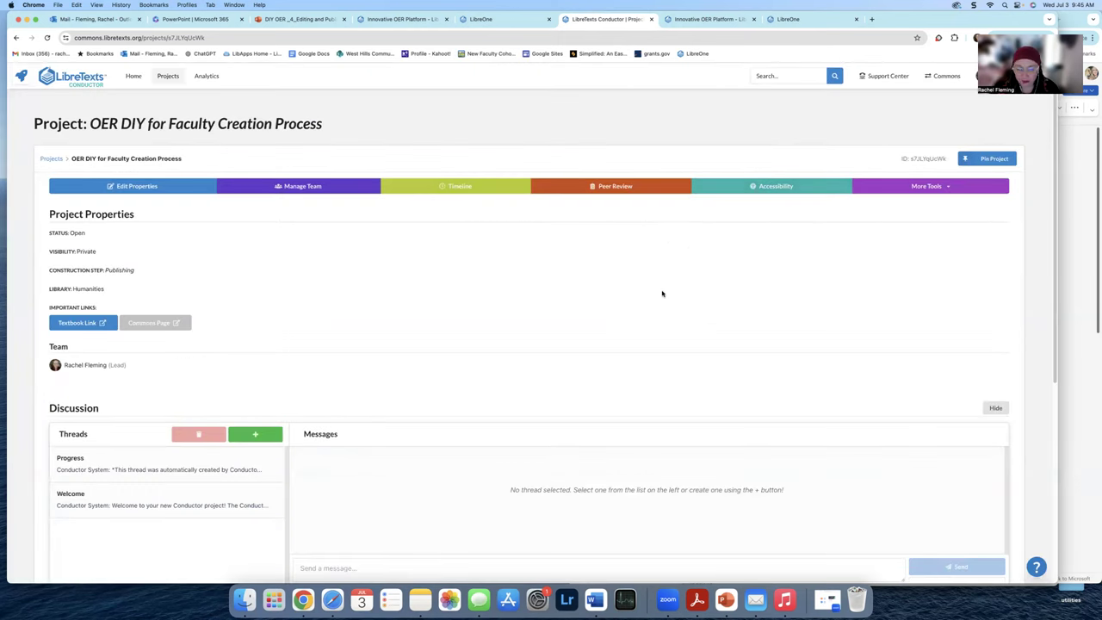
Step: Change the project's classification to Construction in its properties, checking the title, status and visibility options
{"action": "left_click", "coordinate": [138, 187]}
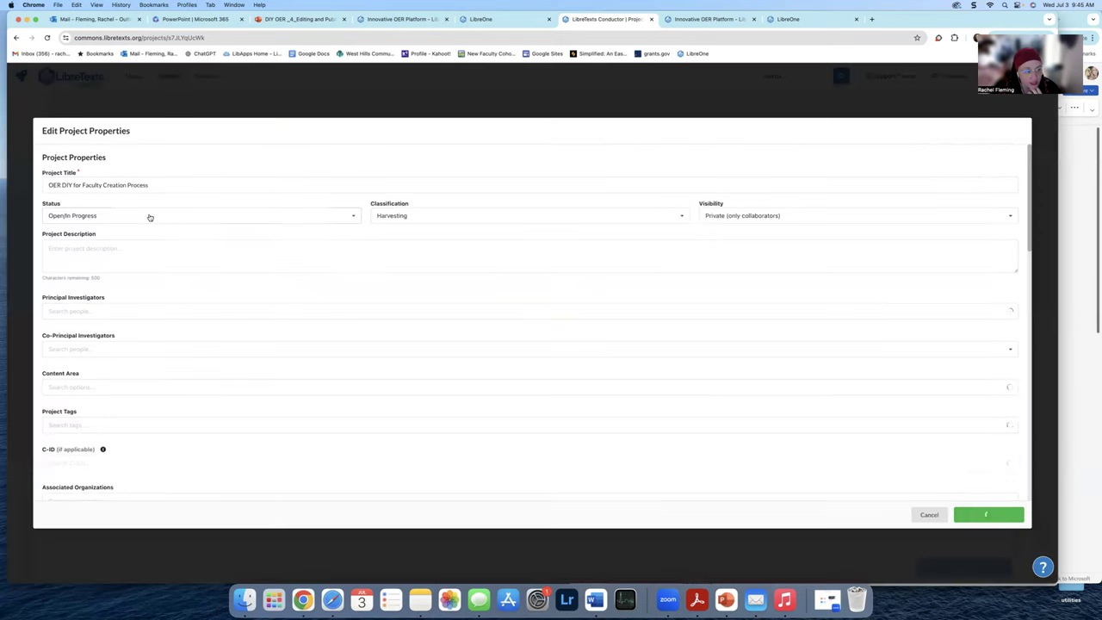
{"action": "left_click_drag", "start_coordinate": [172, 185], "coordinate": [43, 187]}
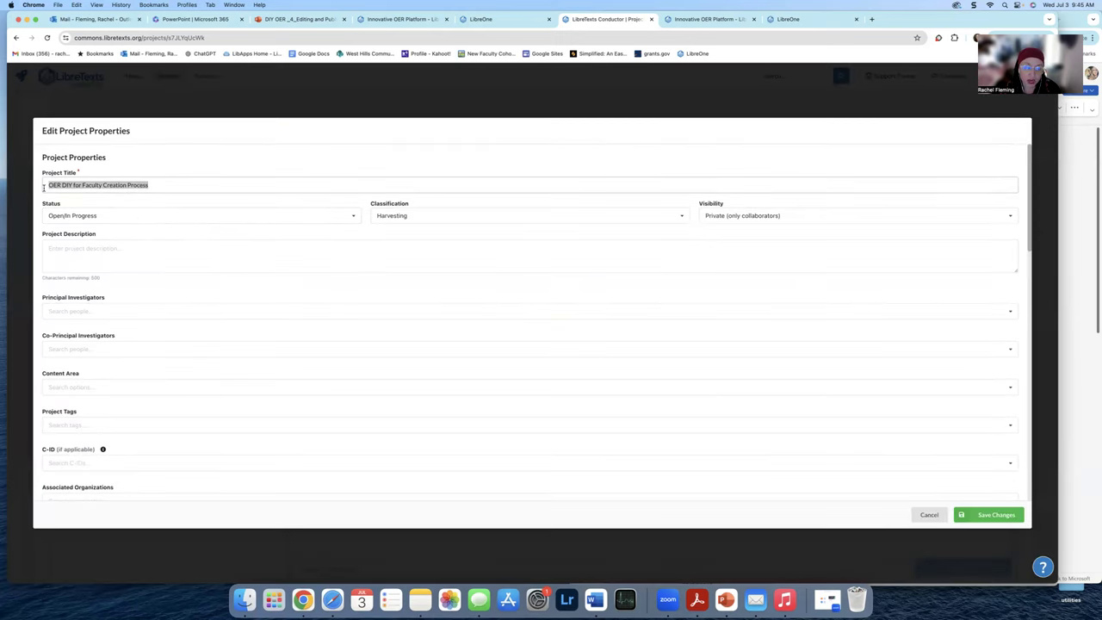
{"action": "left_click", "coordinate": [93, 216]}
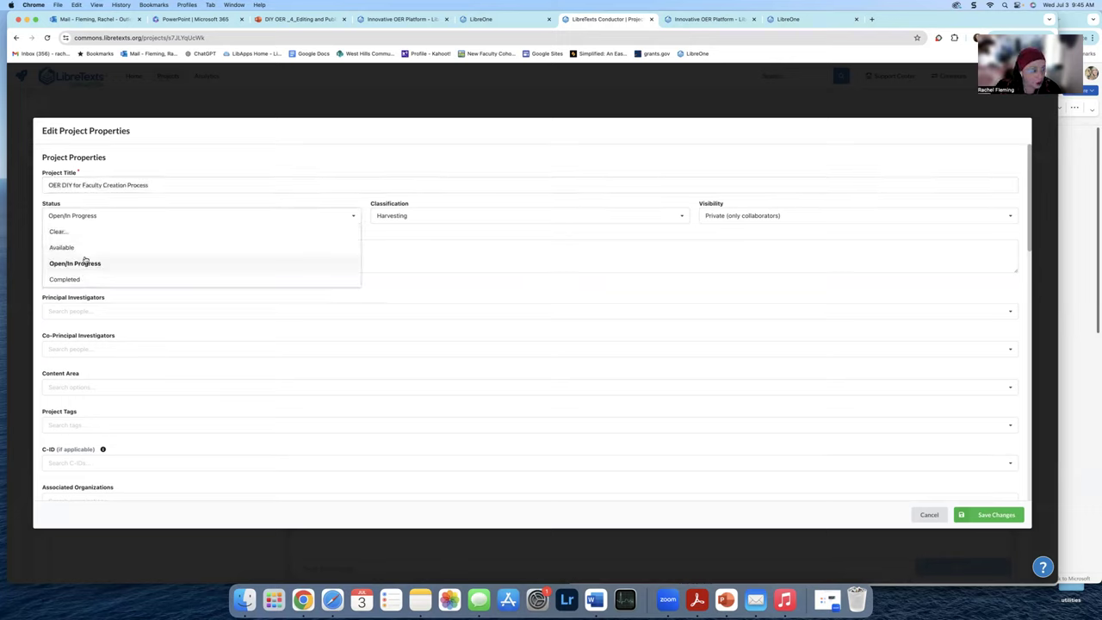
{"action": "left_click", "coordinate": [448, 218]}
{"action": "left_click", "coordinate": [430, 282]}
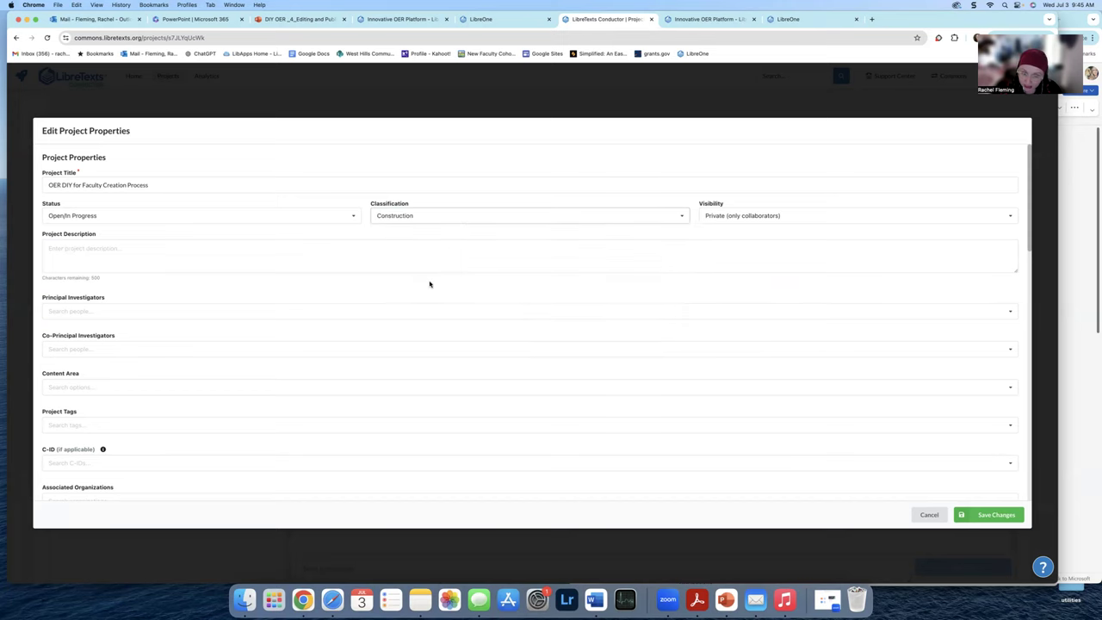
{"action": "left_click", "coordinate": [789, 220]}
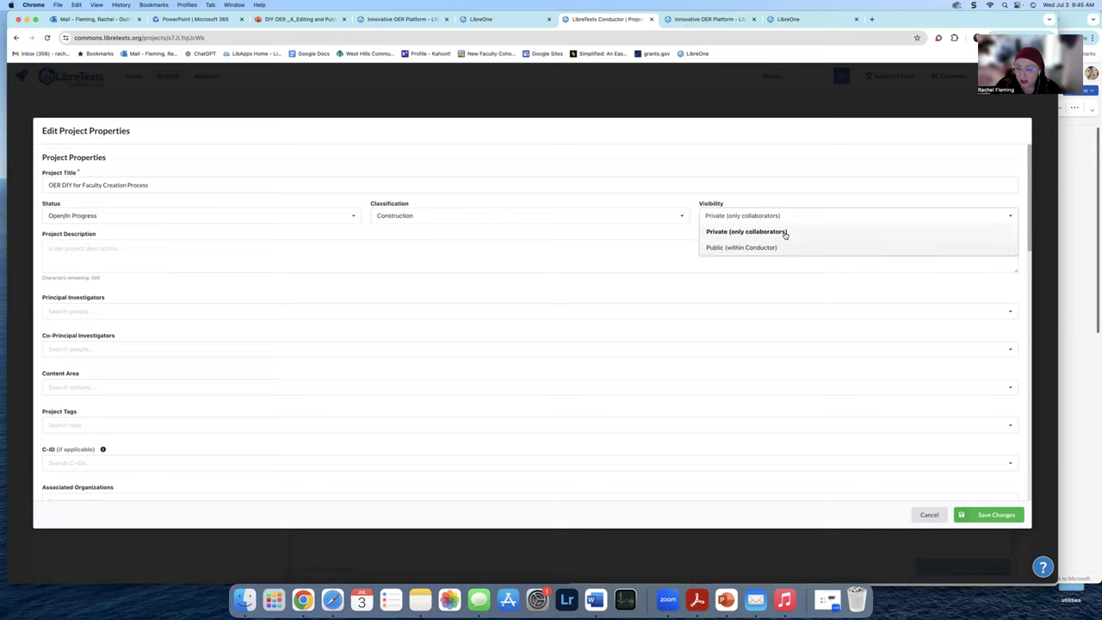
{"action": "left_click", "coordinate": [783, 166]}
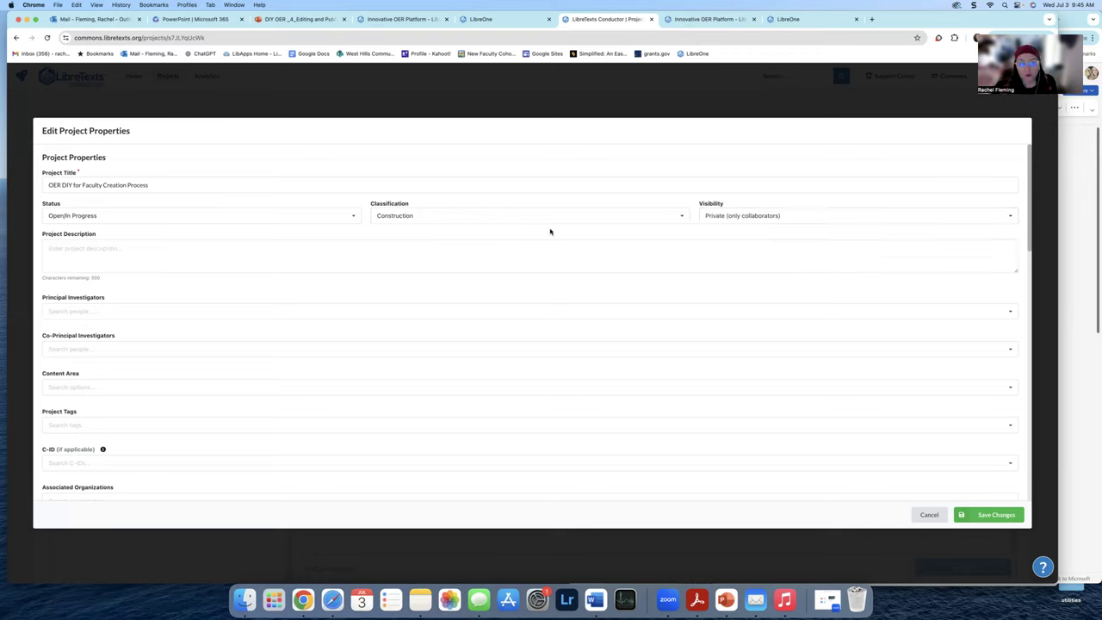
Step: Review the remaining project properties from the description to the Danger Zone options, and save the changes
{"action": "left_click", "coordinate": [71, 249]}
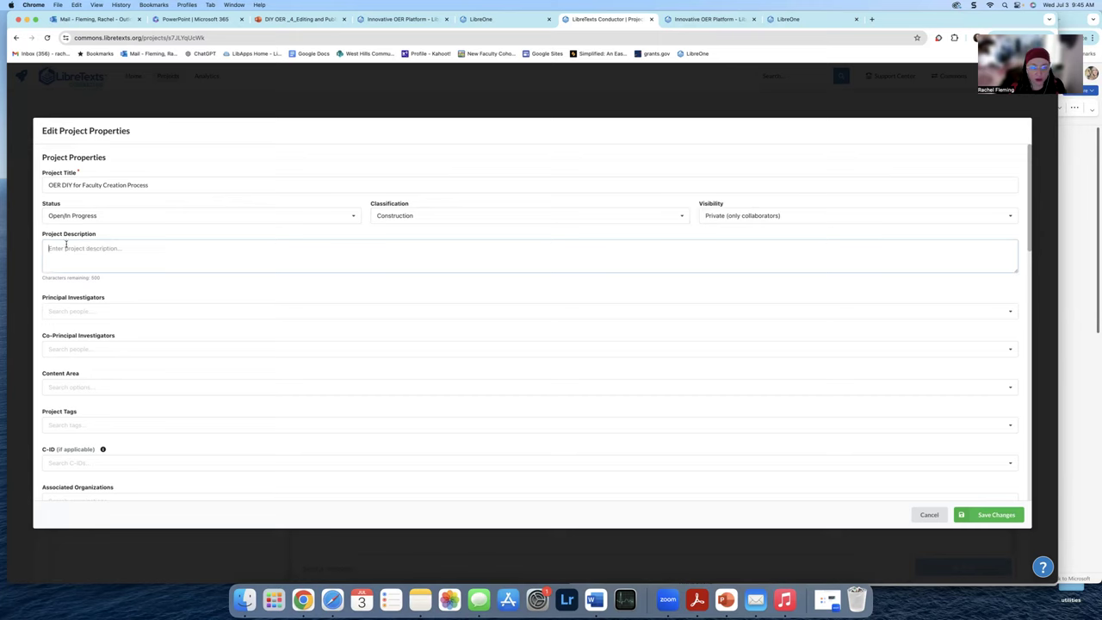
{"action": "scroll", "coordinate": [104, 344], "scroll_direction": "down", "scroll_amount": 1}
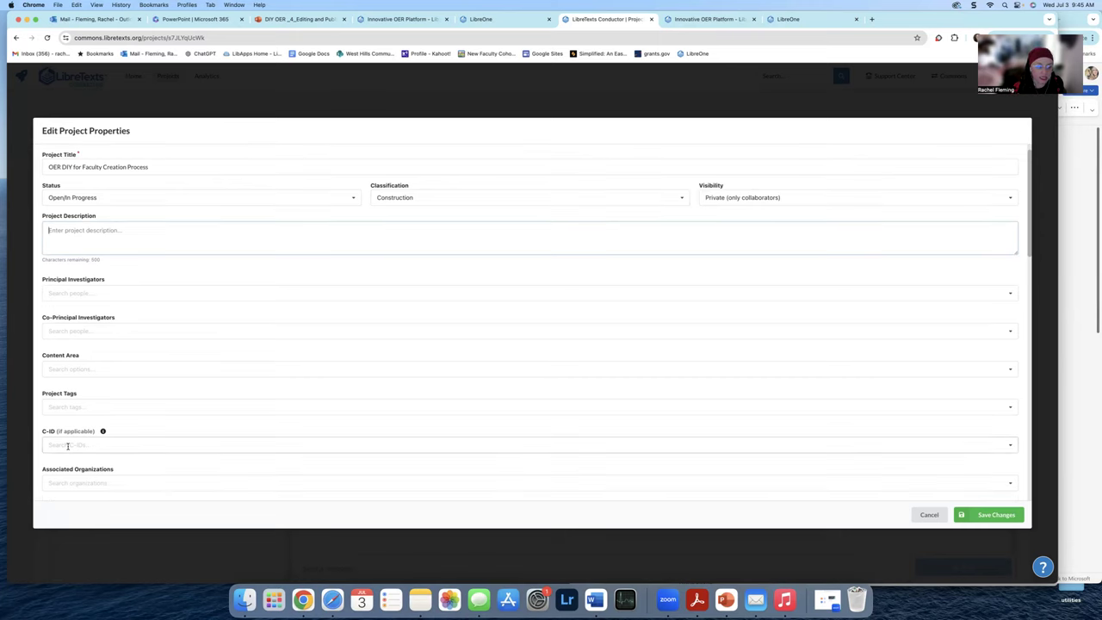
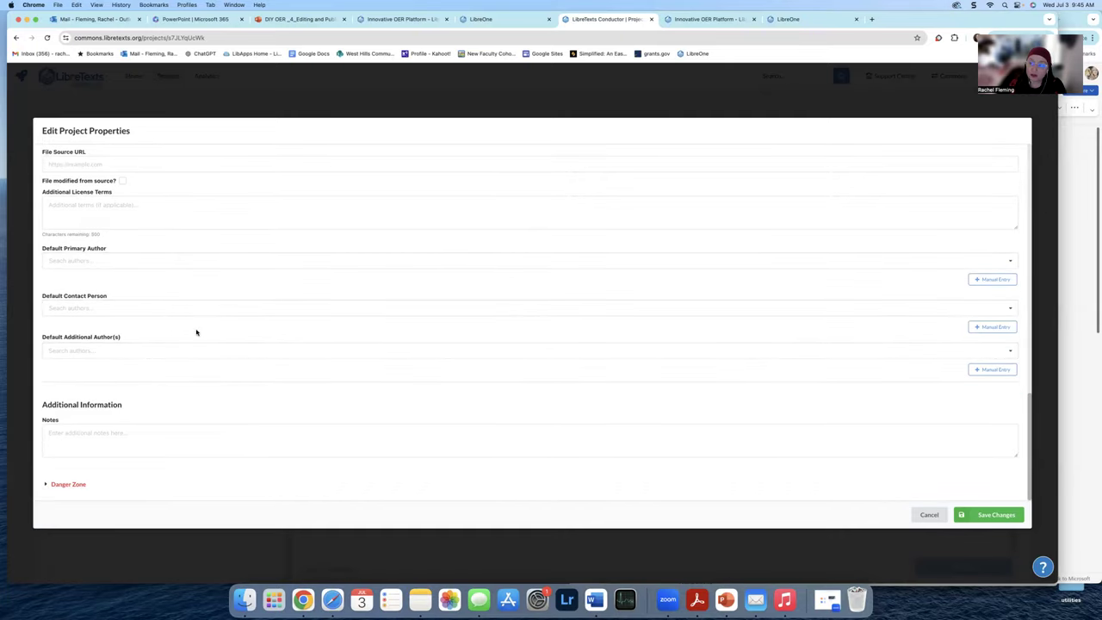
{"action": "left_click", "coordinate": [47, 484]}
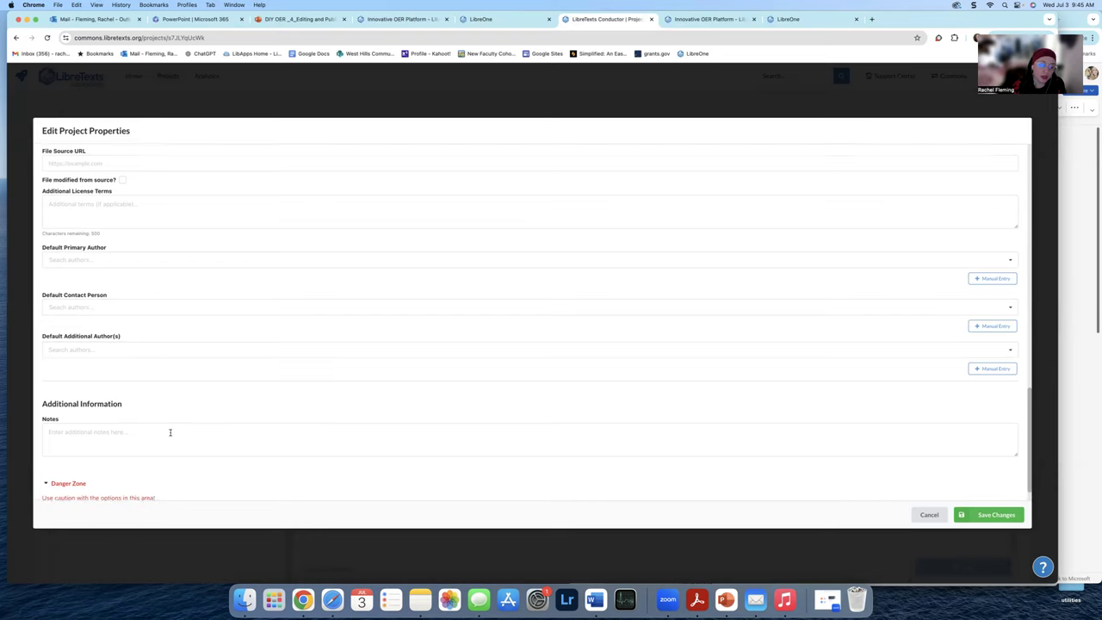
{"action": "scroll", "coordinate": [173, 435], "scroll_direction": "down", "scroll_amount": 2}
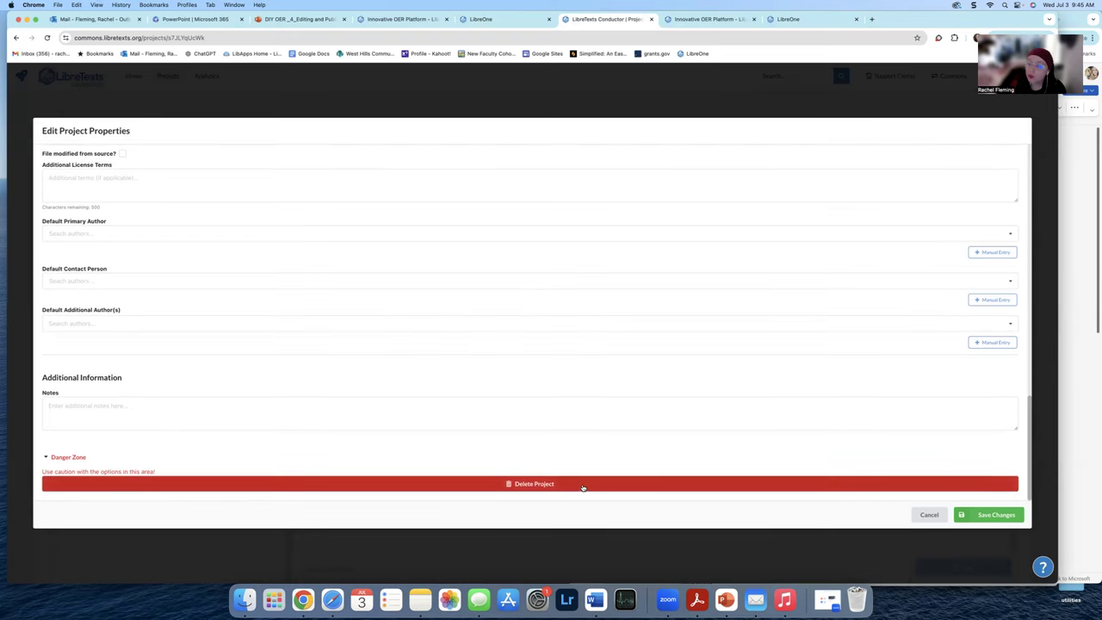
{"action": "scroll", "coordinate": [589, 382], "scroll_direction": "up", "scroll_amount": 10}
{"action": "scroll", "coordinate": [589, 383], "scroll_direction": "up", "scroll_amount": 8}
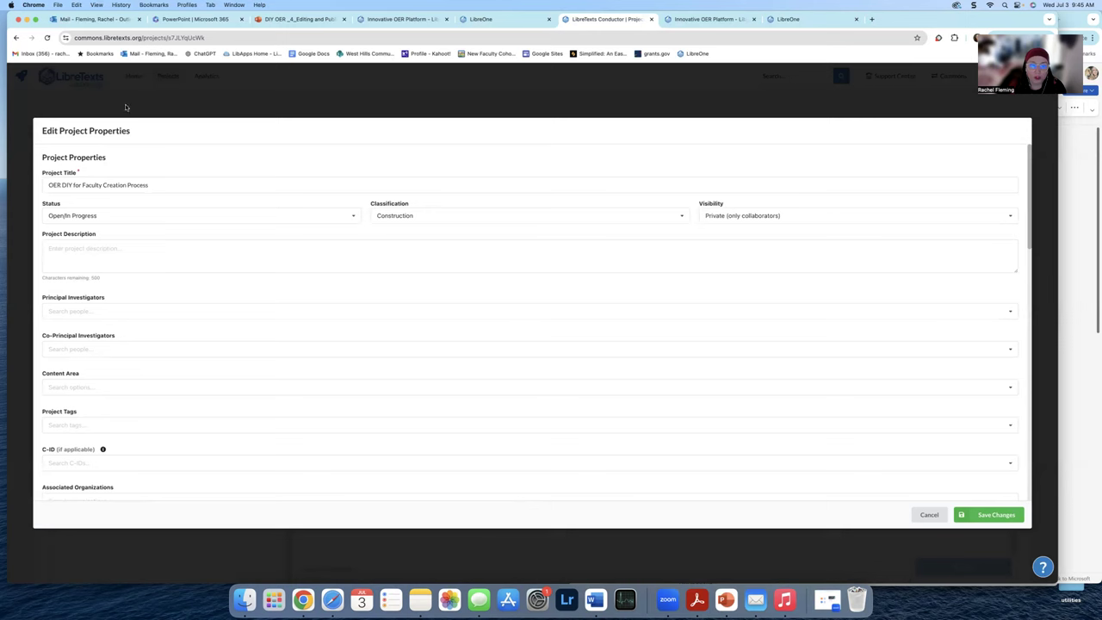
{"action": "left_click", "coordinate": [999, 515]}
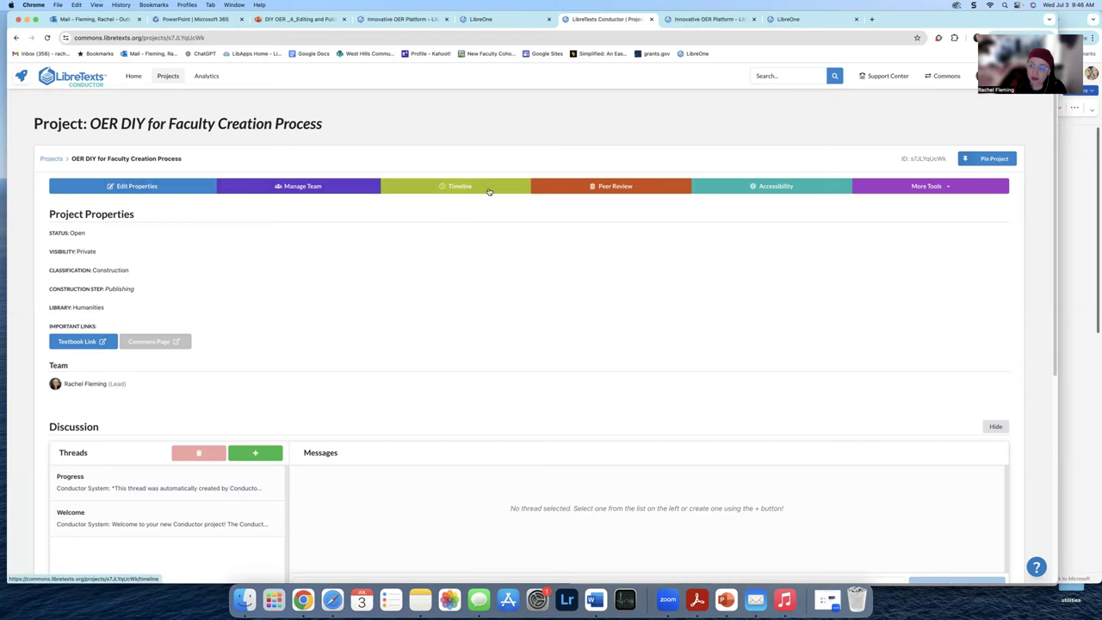
Step: Set the current step of the project's Construction Roadmap to Step 8: Editing and return to the project page
{"action": "scroll", "coordinate": [522, 272], "scroll_direction": "down", "scroll_amount": 3}
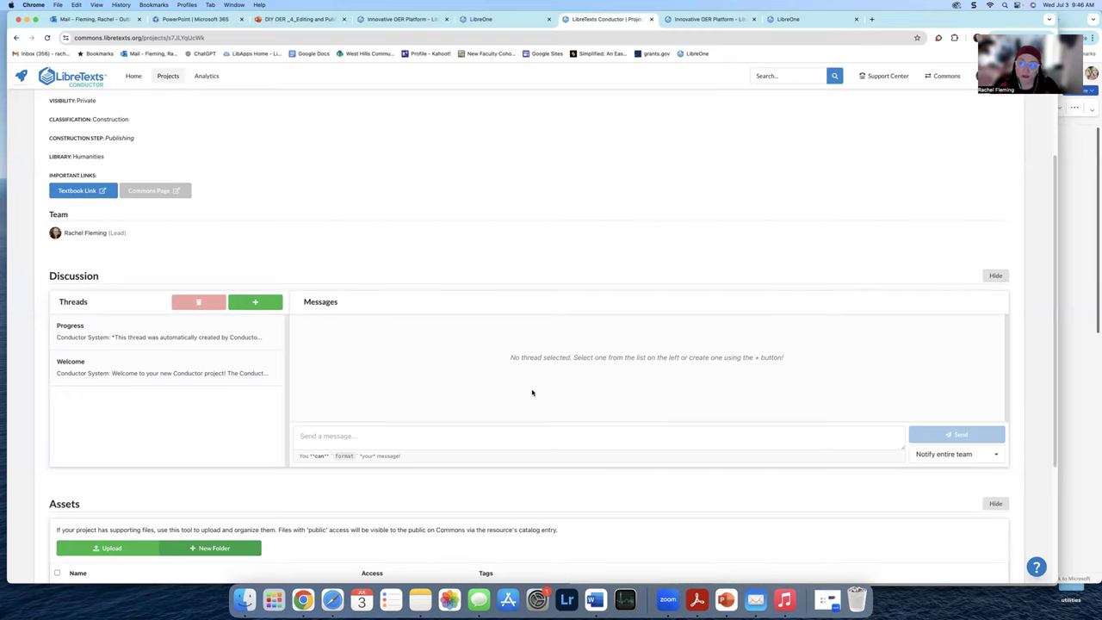
{"action": "scroll", "coordinate": [546, 399], "scroll_direction": "up", "scroll_amount": 3}
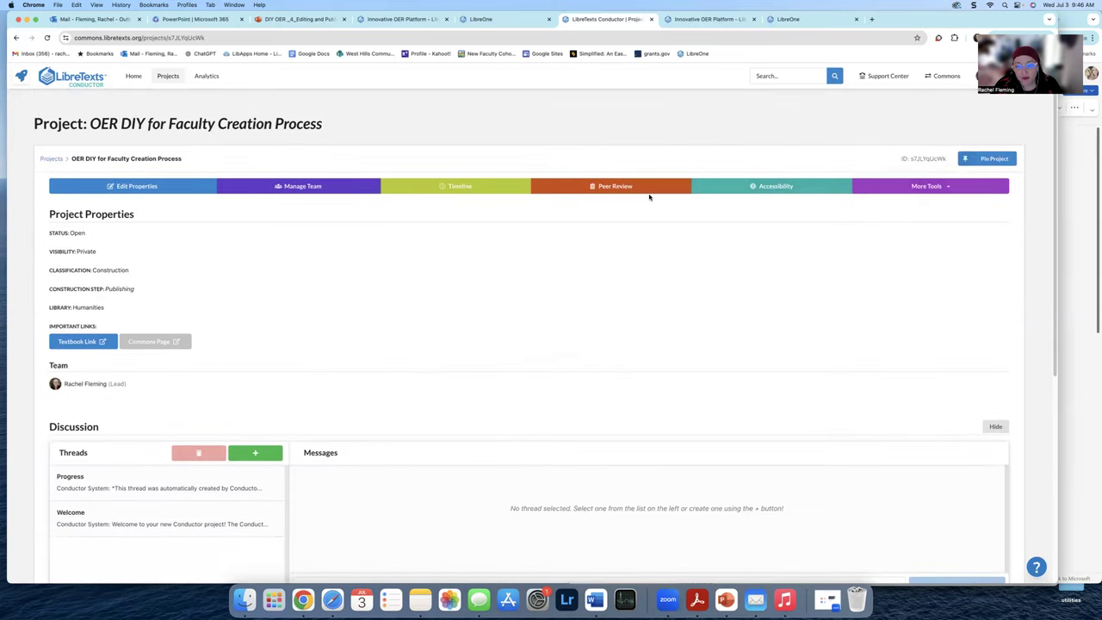
{"action": "scroll", "coordinate": [715, 379], "scroll_direction": "down", "scroll_amount": 5}
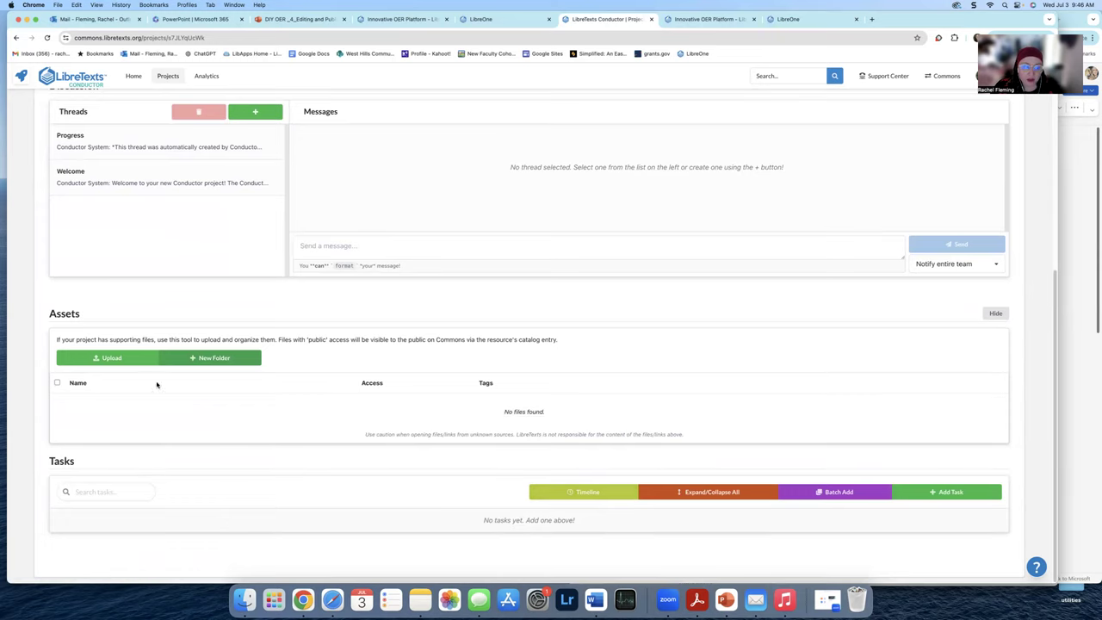
{"action": "scroll", "coordinate": [438, 270], "scroll_direction": "up", "scroll_amount": 4}
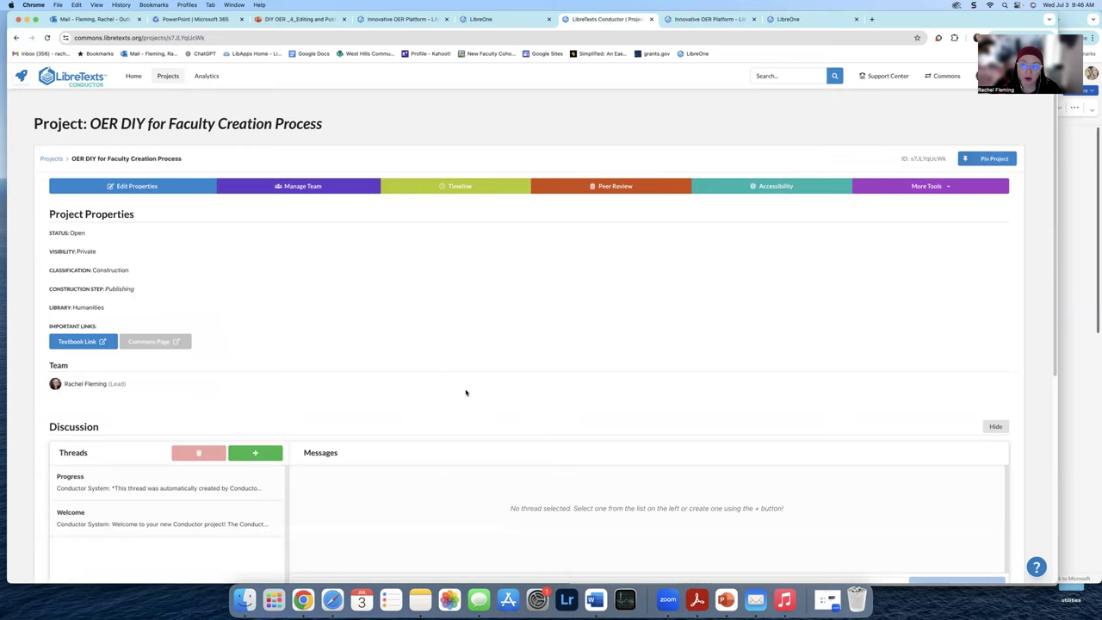
{"action": "left_click", "coordinate": [465, 189]}
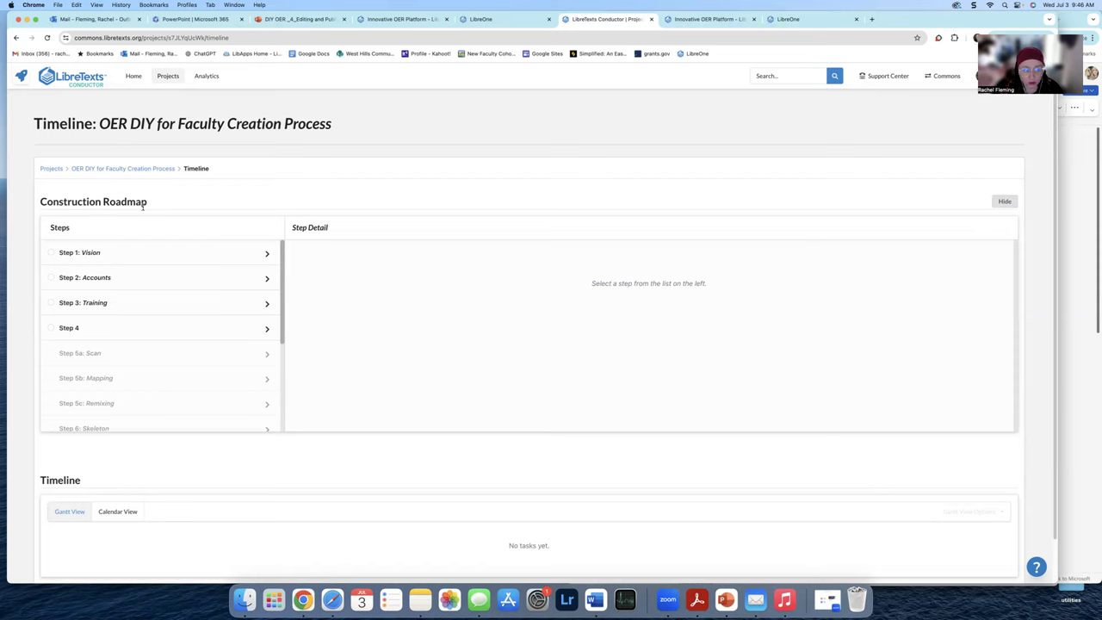
{"action": "scroll", "coordinate": [138, 324], "scroll_direction": "down", "scroll_amount": 5}
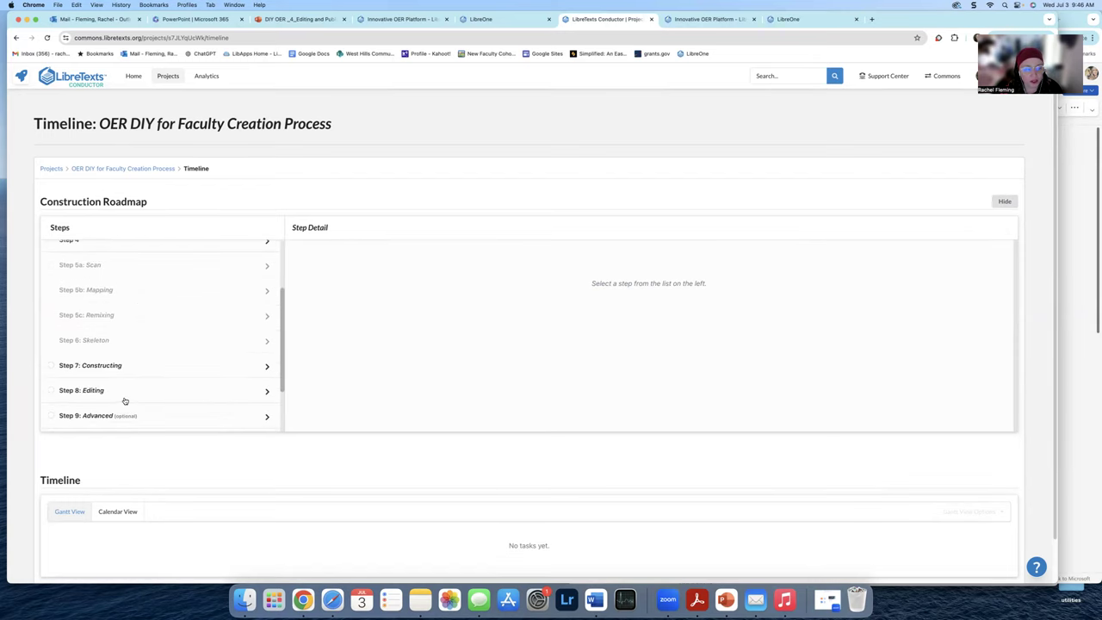
{"action": "scroll", "coordinate": [125, 402], "scroll_direction": "down", "scroll_amount": 4}
{"action": "scroll", "coordinate": [69, 369], "scroll_direction": "up", "scroll_amount": 2}
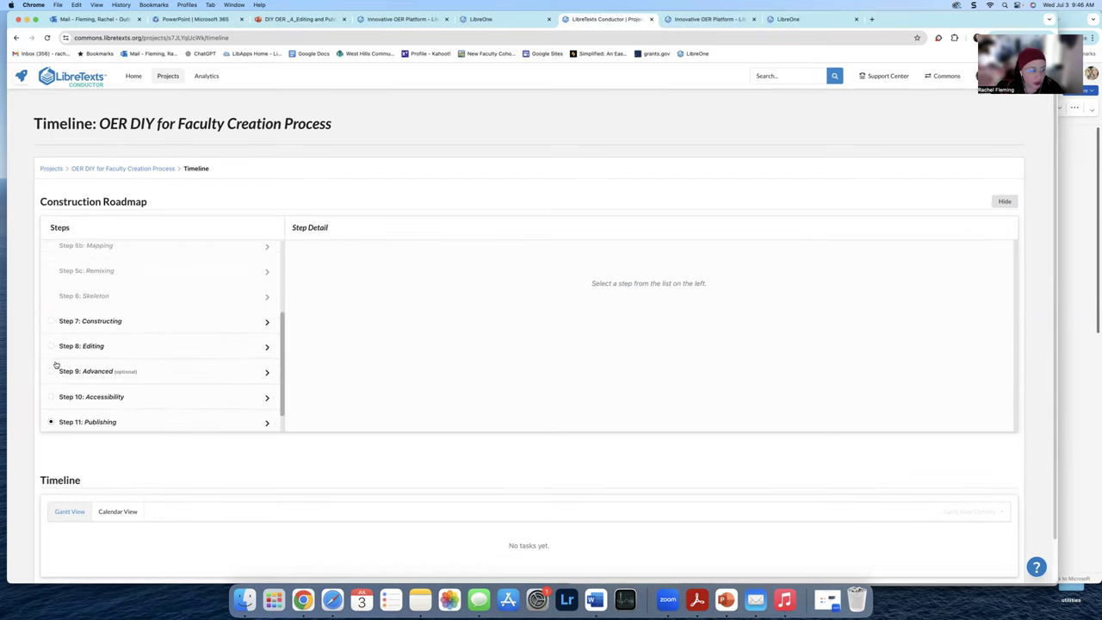
{"action": "left_click", "coordinate": [49, 347]}
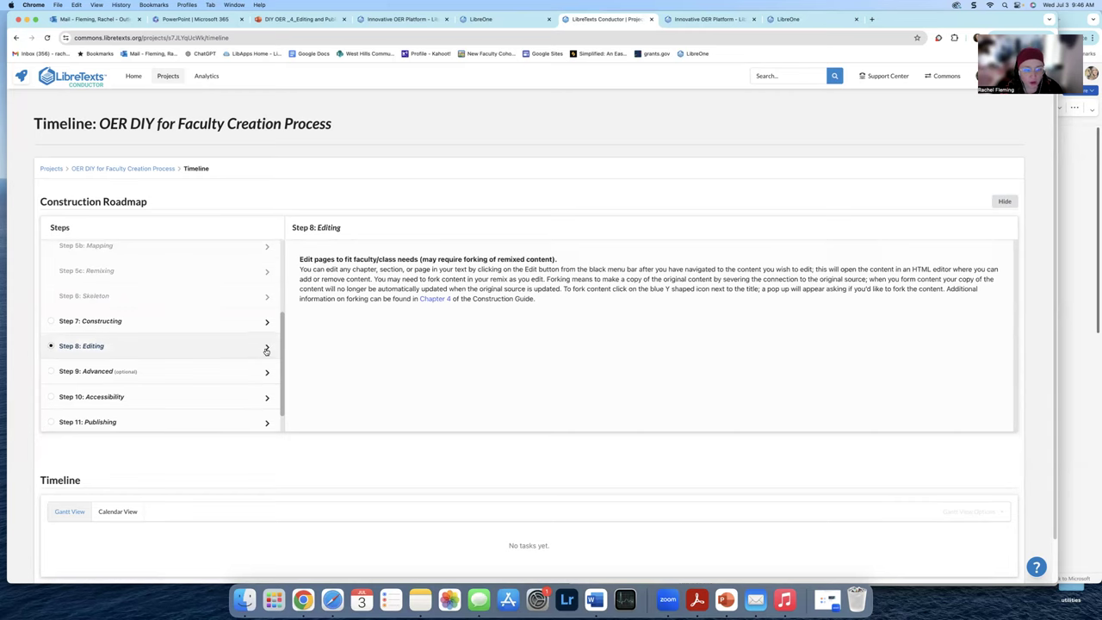
{"action": "scroll", "coordinate": [123, 555], "scroll_direction": "down", "scroll_amount": 1}
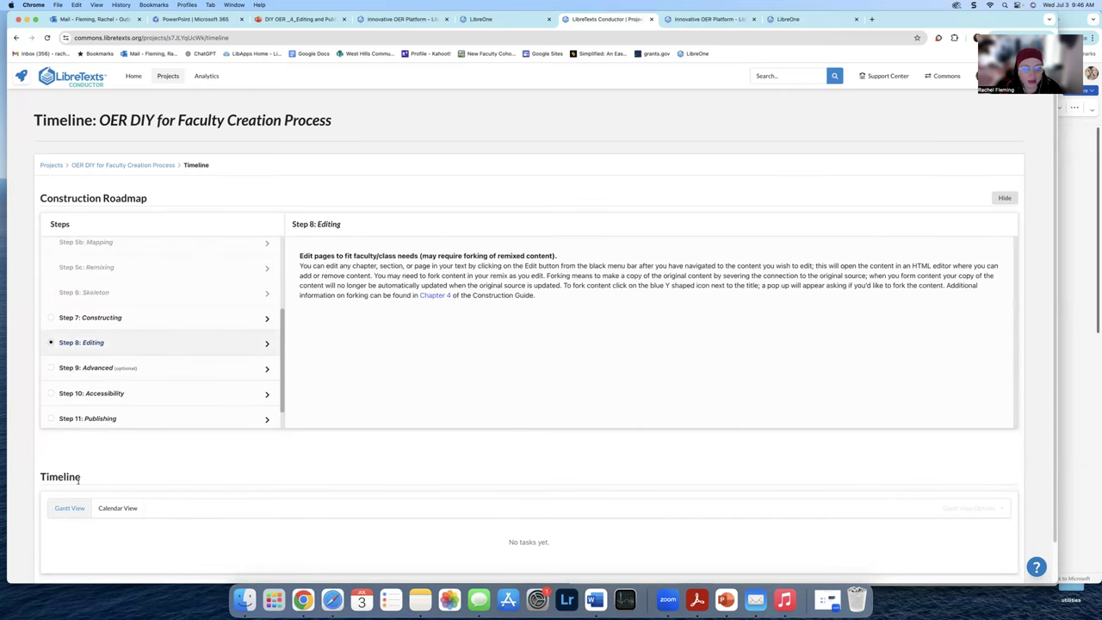
{"action": "scroll", "coordinate": [143, 482], "scroll_direction": "down", "scroll_amount": 2}
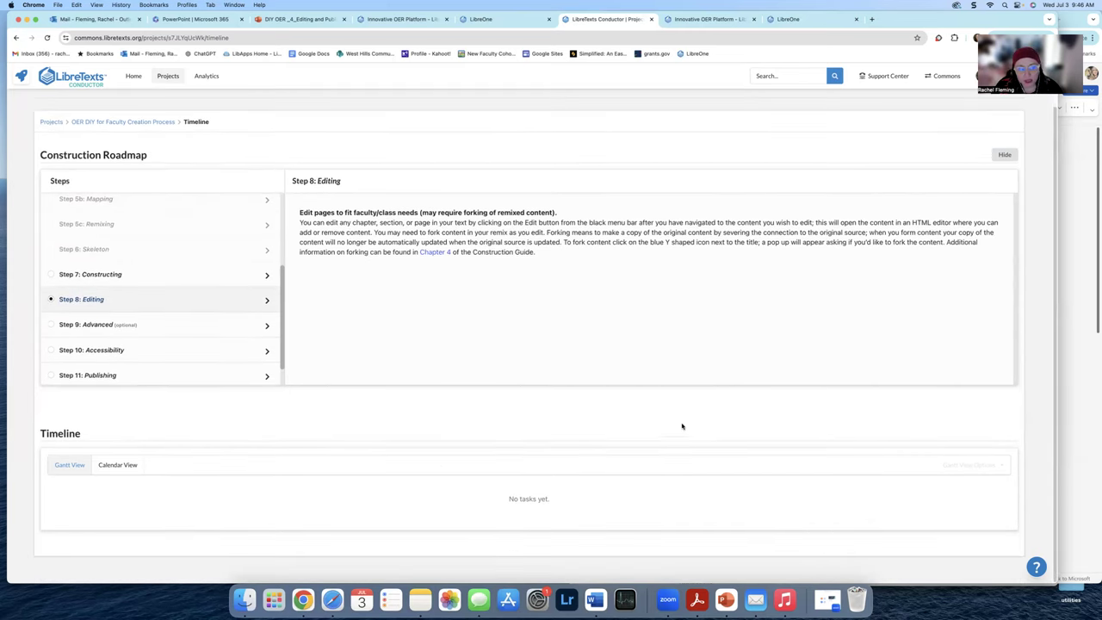
{"action": "left_click", "coordinate": [131, 123]}
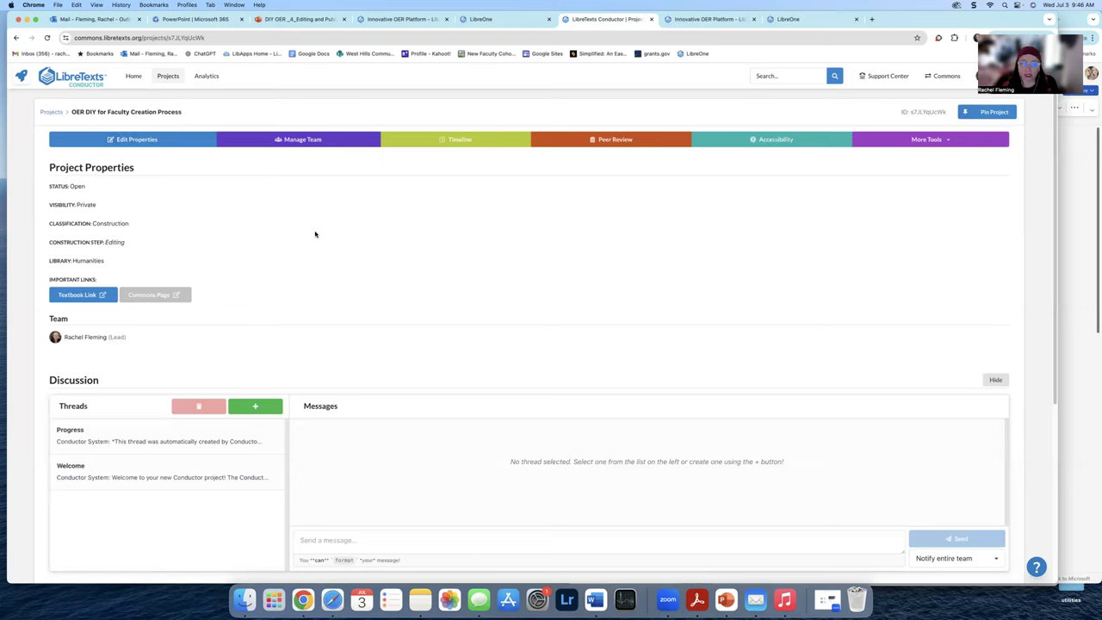
Step: Open the project in the OER Remixer and narrow the browser window to show the Word outline beside it
{"action": "left_click", "coordinate": [940, 142]}
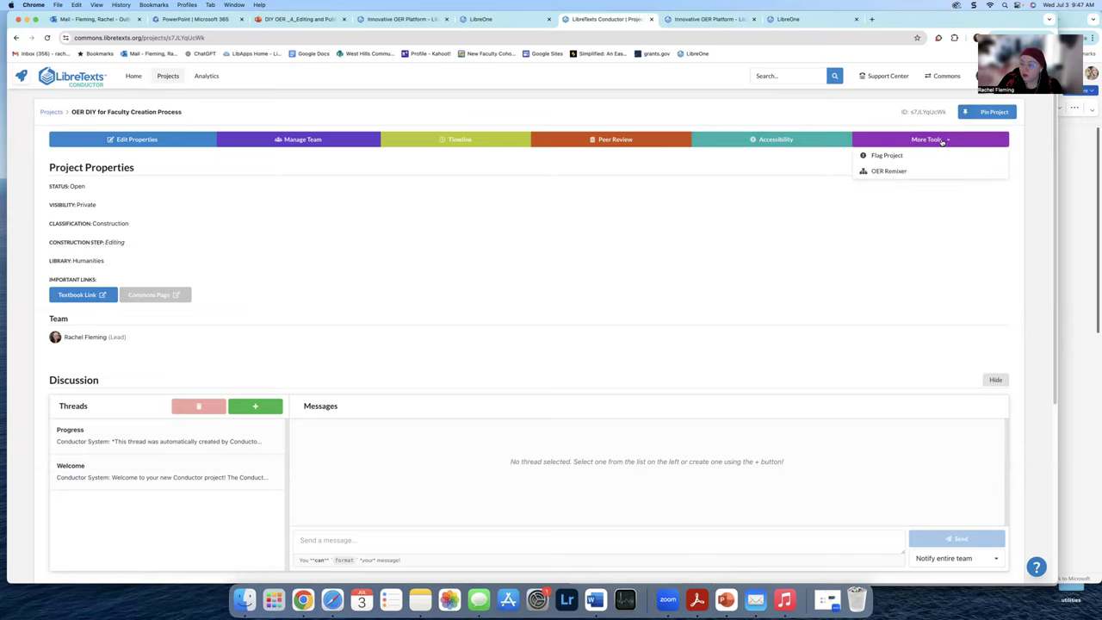
{"action": "left_click", "coordinate": [888, 171]}
{"action": "left_click_drag", "start_coordinate": [1058, 173], "coordinate": [601, 185]}
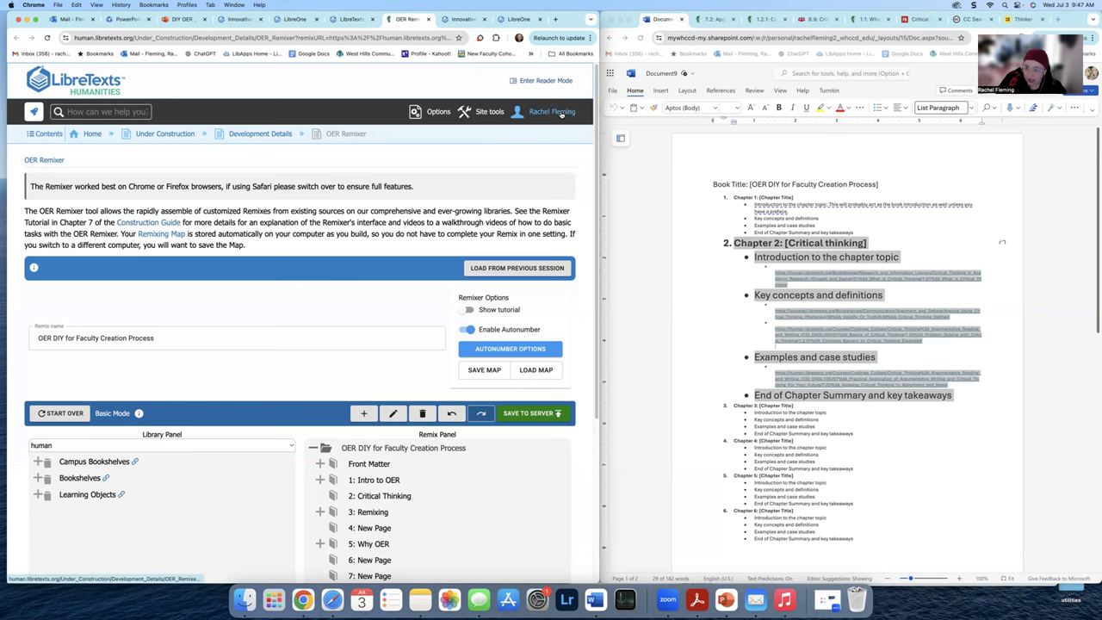
Step: Revisit the project's additional tools, and examine the chapter structure in the OER Remixer's Remix Panel
{"action": "left_click", "coordinate": [345, 20]}
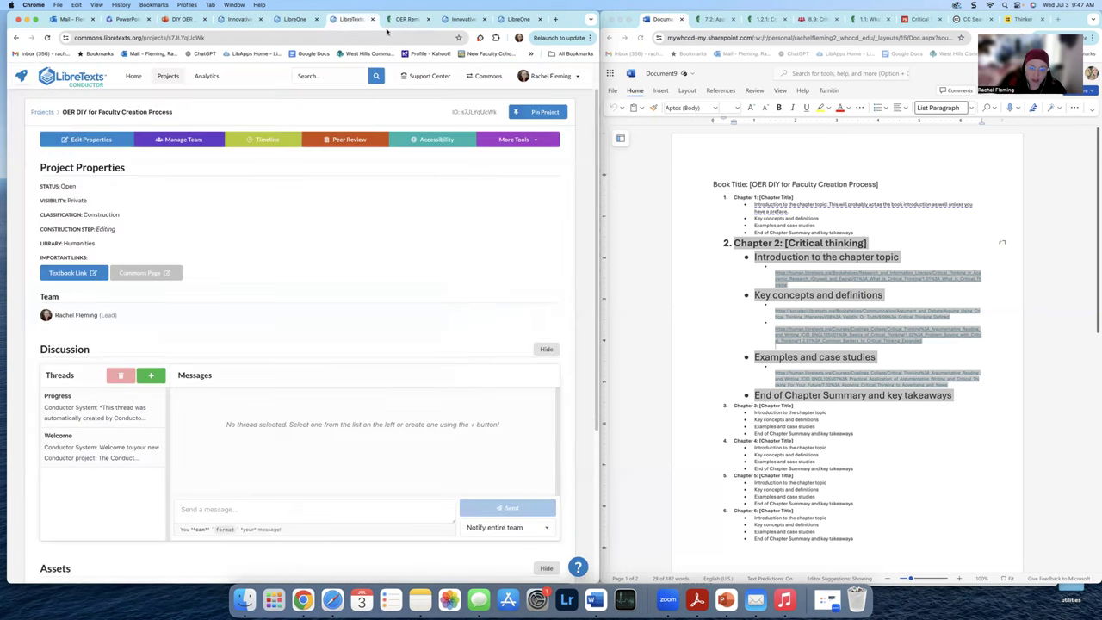
{"action": "left_click", "coordinate": [521, 139]}
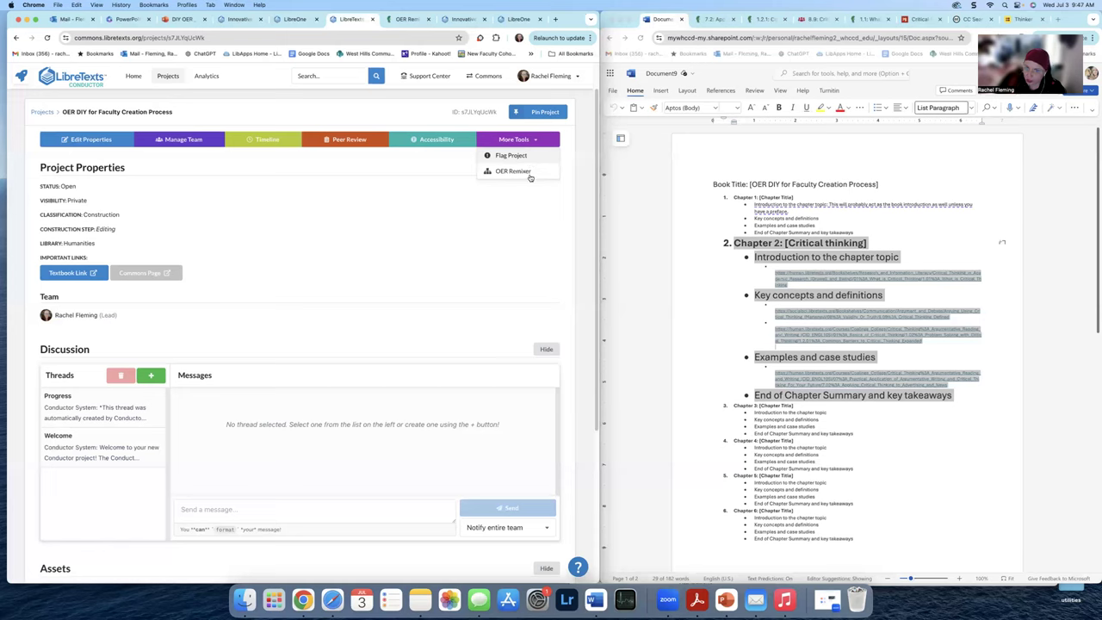
{"action": "left_click", "coordinate": [404, 21]}
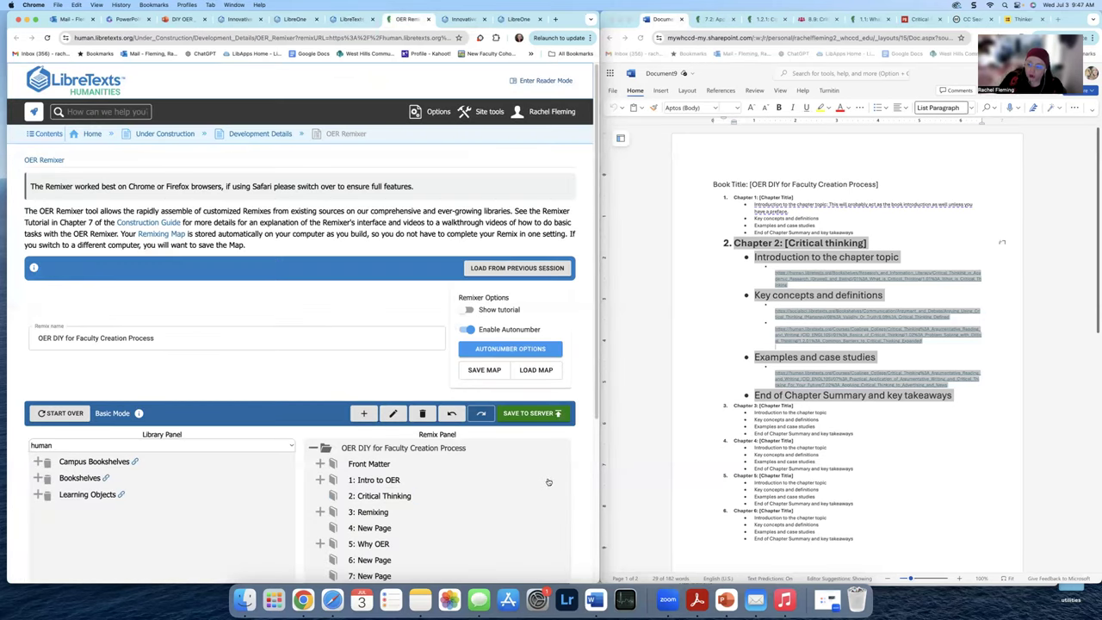
{"action": "scroll", "coordinate": [526, 465], "scroll_direction": "down", "scroll_amount": 2}
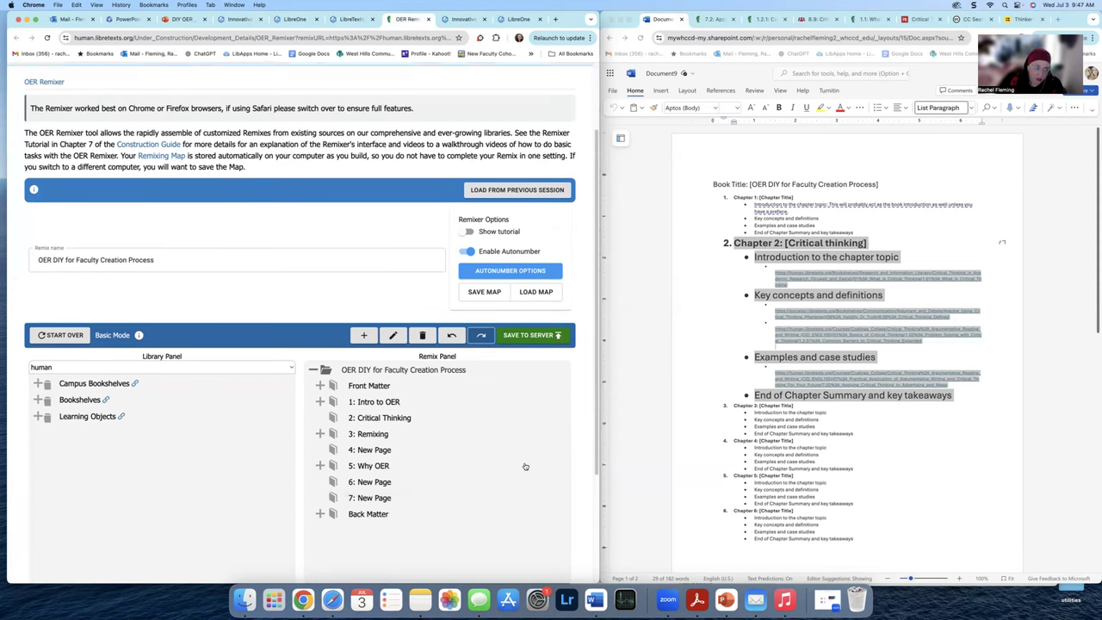
{"action": "scroll", "coordinate": [525, 466], "scroll_direction": "down", "scroll_amount": 2}
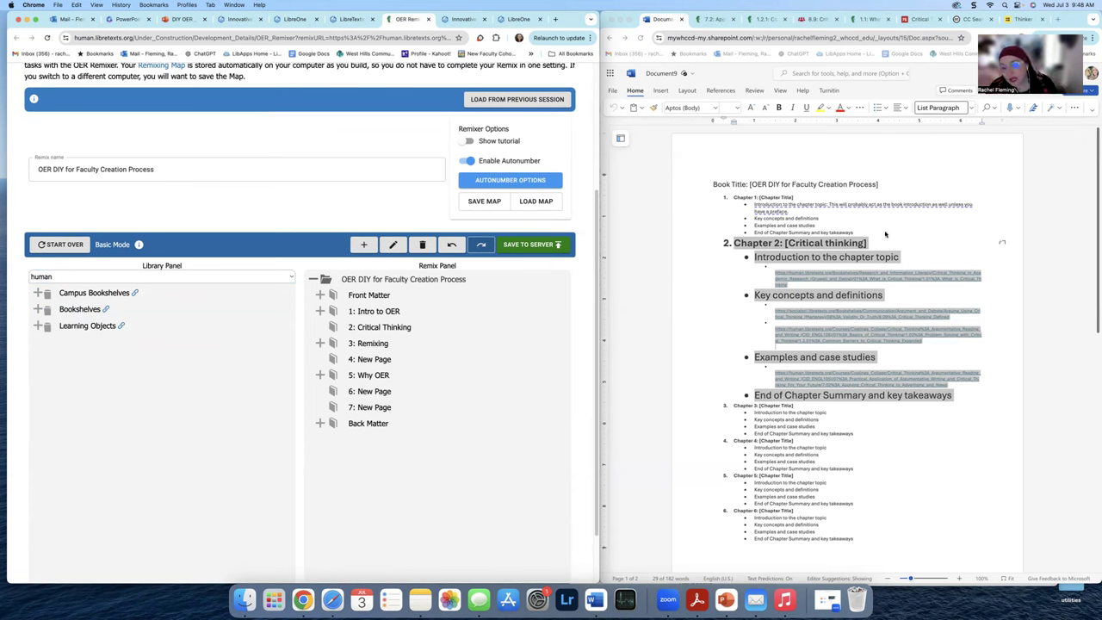
Step: Review the page properties of the "2: Critical Thinking" chapter and save them without changing anything
{"action": "double_click", "coordinate": [369, 329]}
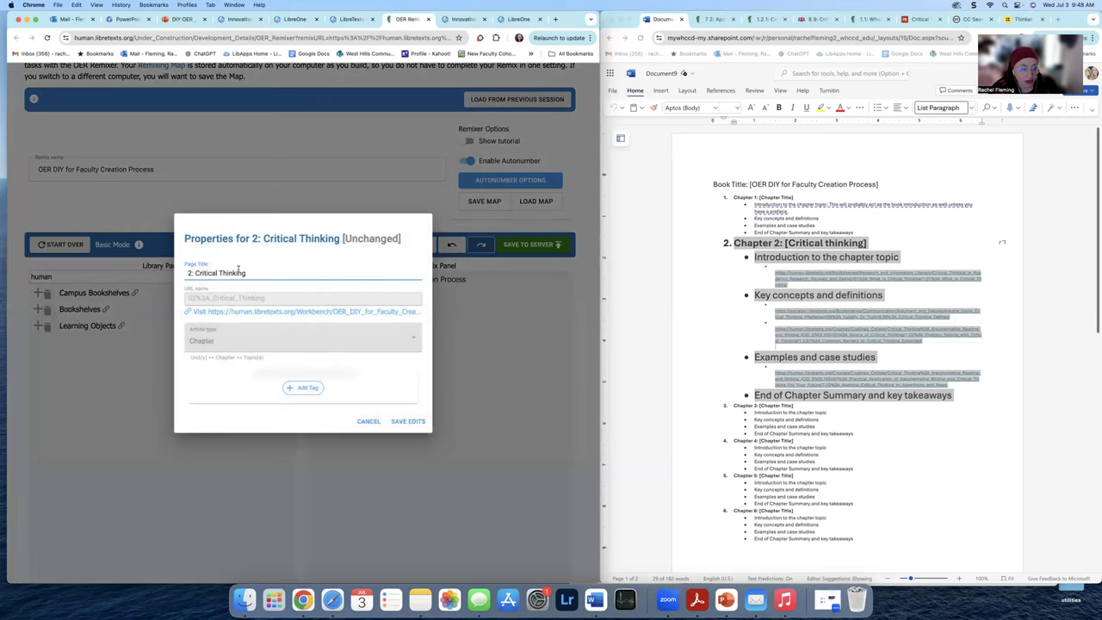
{"action": "left_click", "coordinate": [418, 422]}
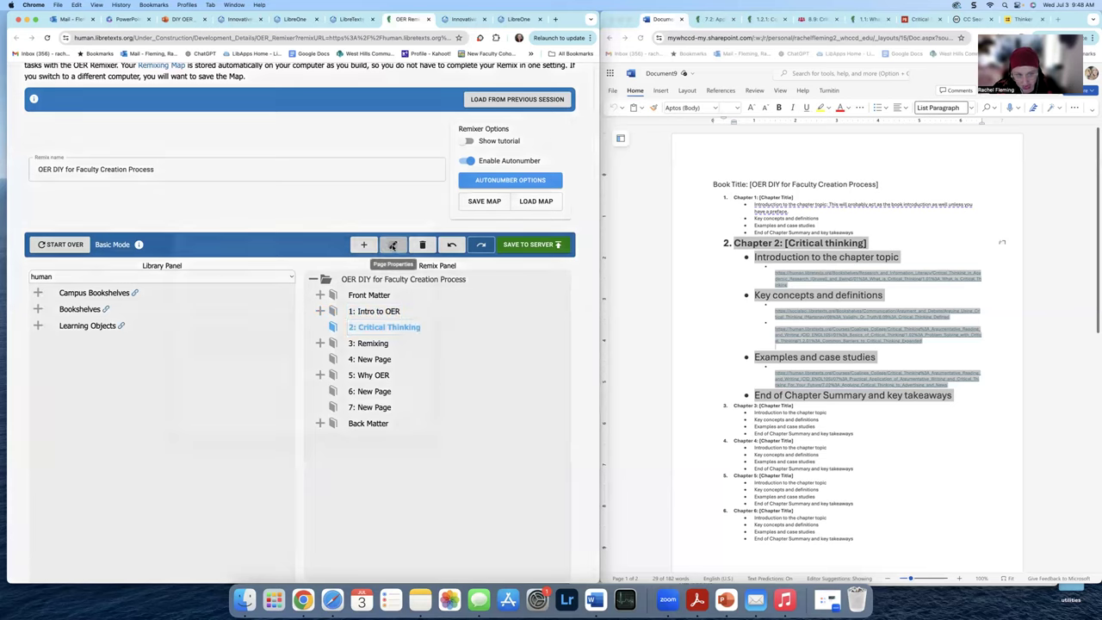
{"action": "left_click", "coordinate": [393, 245]}
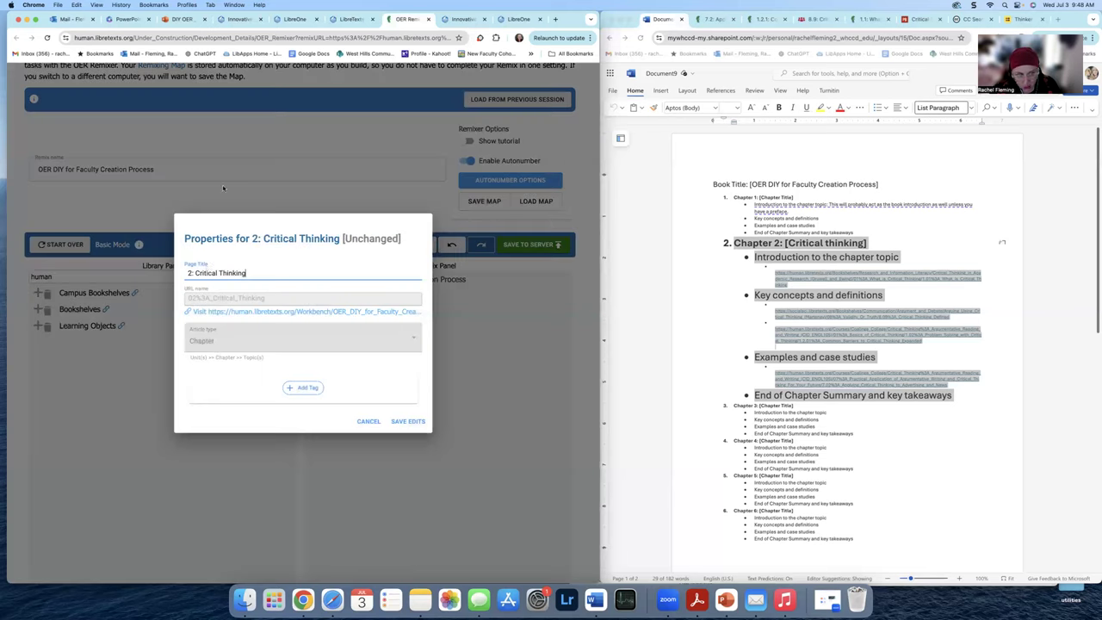
{"action": "left_click", "coordinate": [411, 421]}
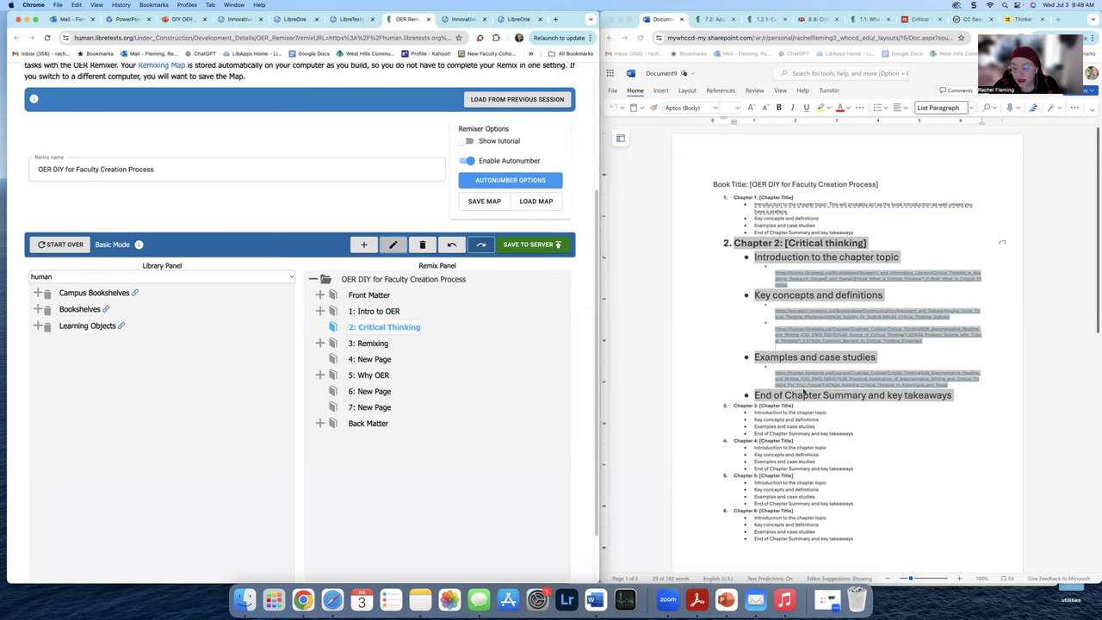
Step: Add four new pages under the "2: Critical Thinking" chapter in the remix
{"action": "left_click", "coordinate": [362, 331]}
{"action": "left_click", "coordinate": [362, 246]}
{"action": "left_click", "coordinate": [363, 246]}
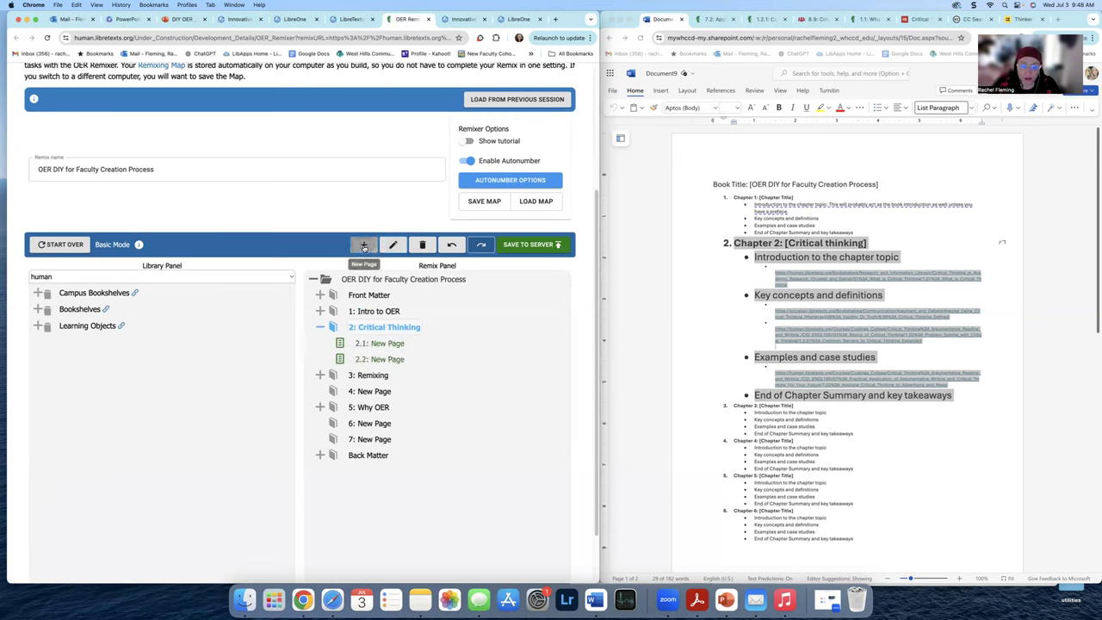
{"action": "left_click", "coordinate": [363, 247]}
{"action": "left_click", "coordinate": [363, 246]}
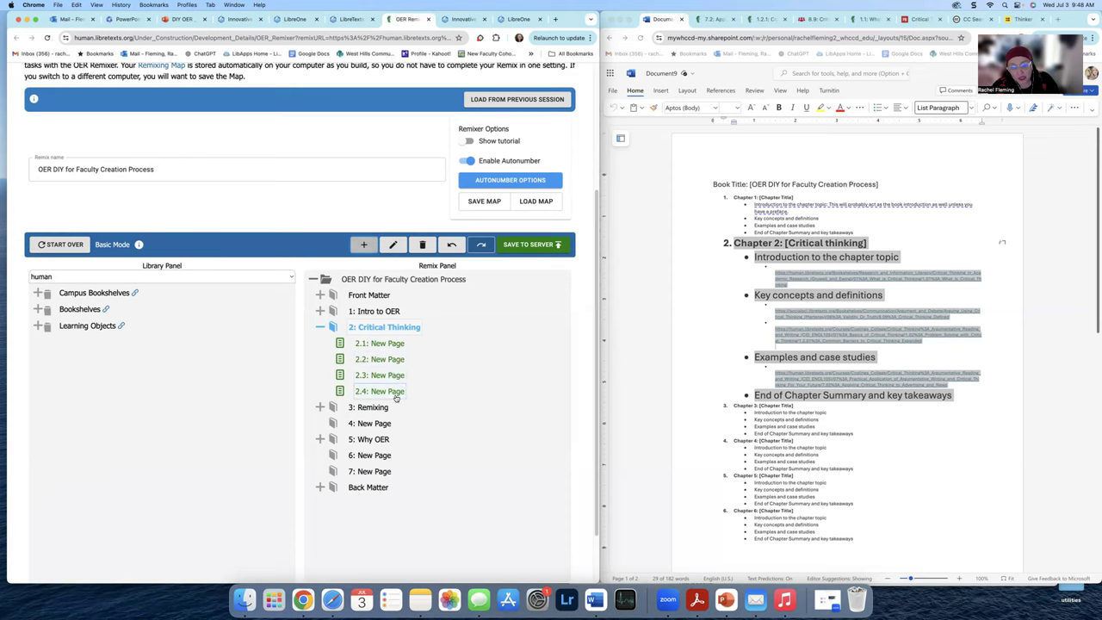
Step: Delete three of the new pages under the Critical Thinking chapter, keeping a single blank page
{"action": "left_click", "coordinate": [392, 345]}
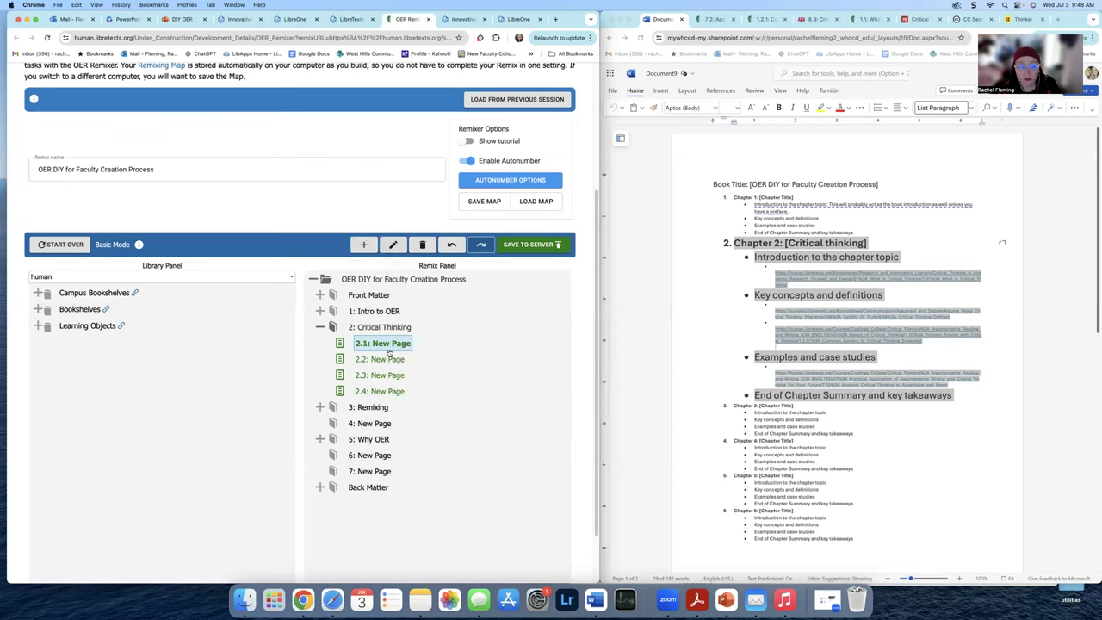
{"action": "left_click", "coordinate": [422, 245]}
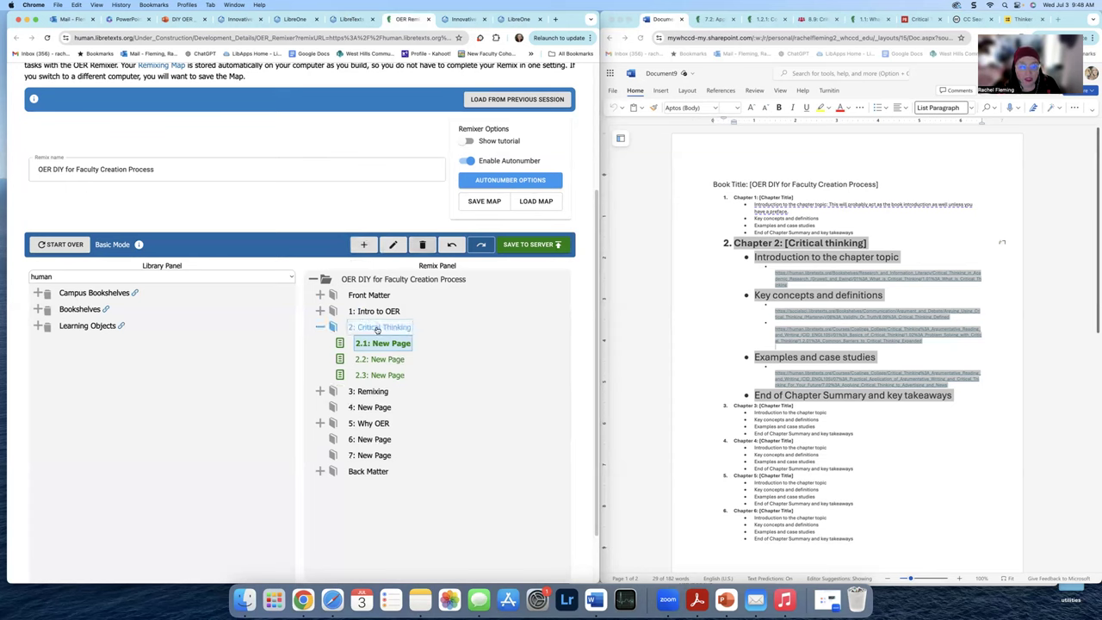
{"action": "left_click", "coordinate": [422, 245]}
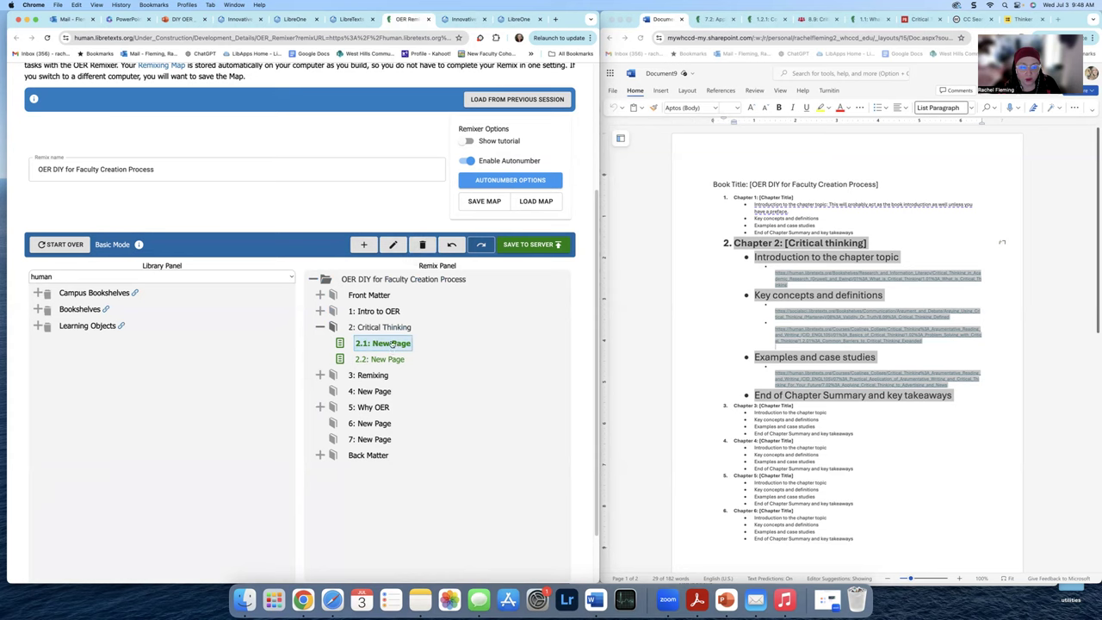
{"action": "left_click", "coordinate": [422, 246]}
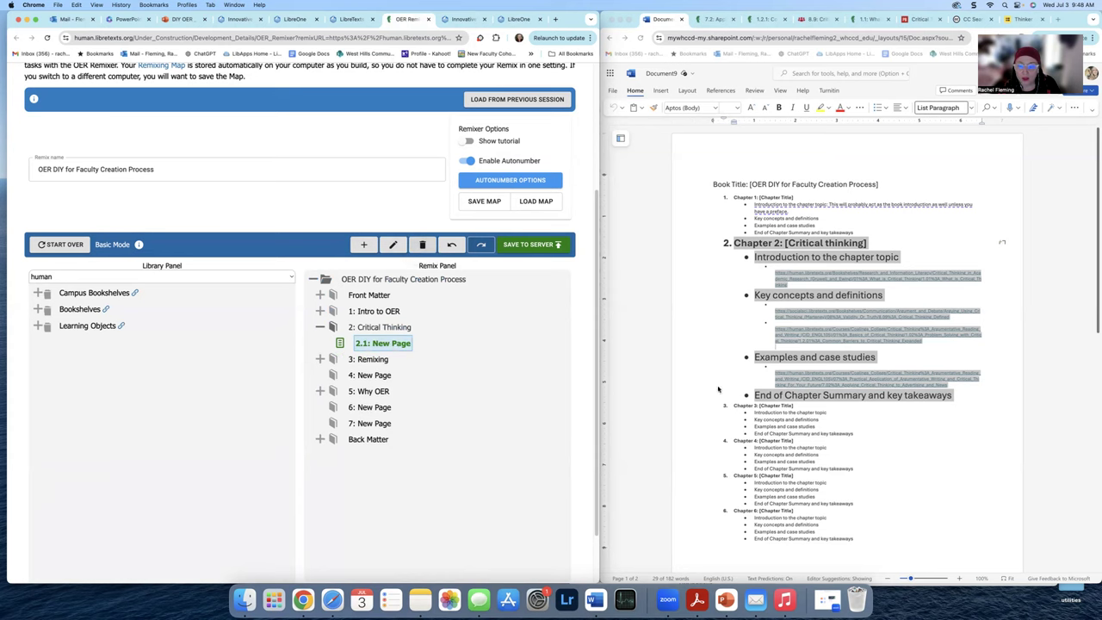
Step: Rename the remaining new page in the Critical Thinking chapter as "End of Chapter Summary" and save the edits
{"action": "double_click", "coordinate": [381, 344]}
{"action": "left_click_drag", "start_coordinate": [254, 276], "coordinate": [222, 277]}
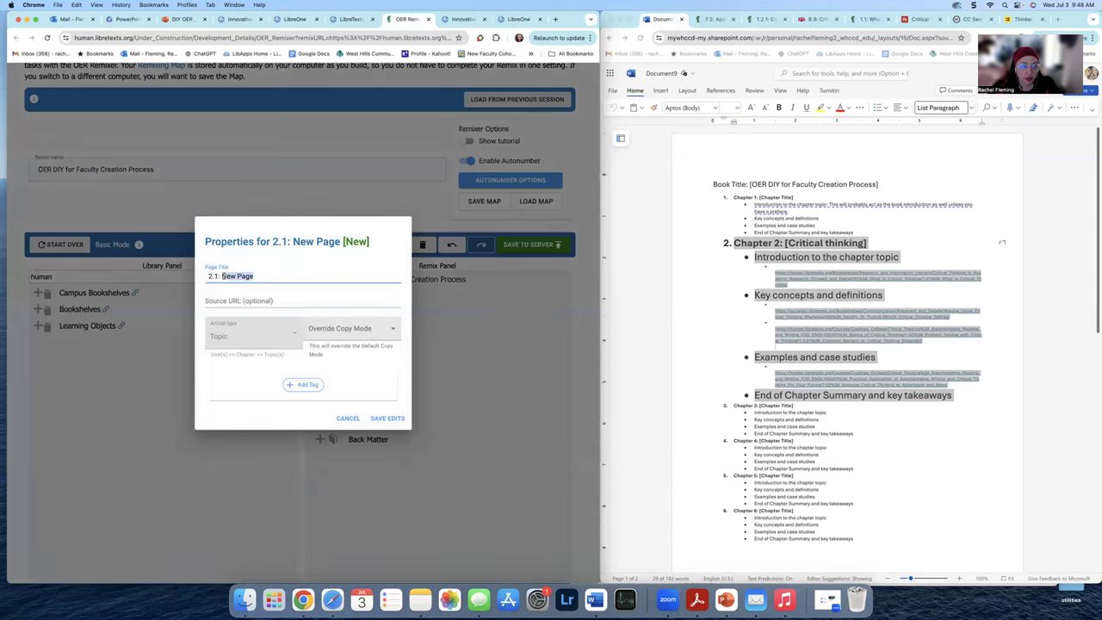
{"action": "type", "text": "End "}
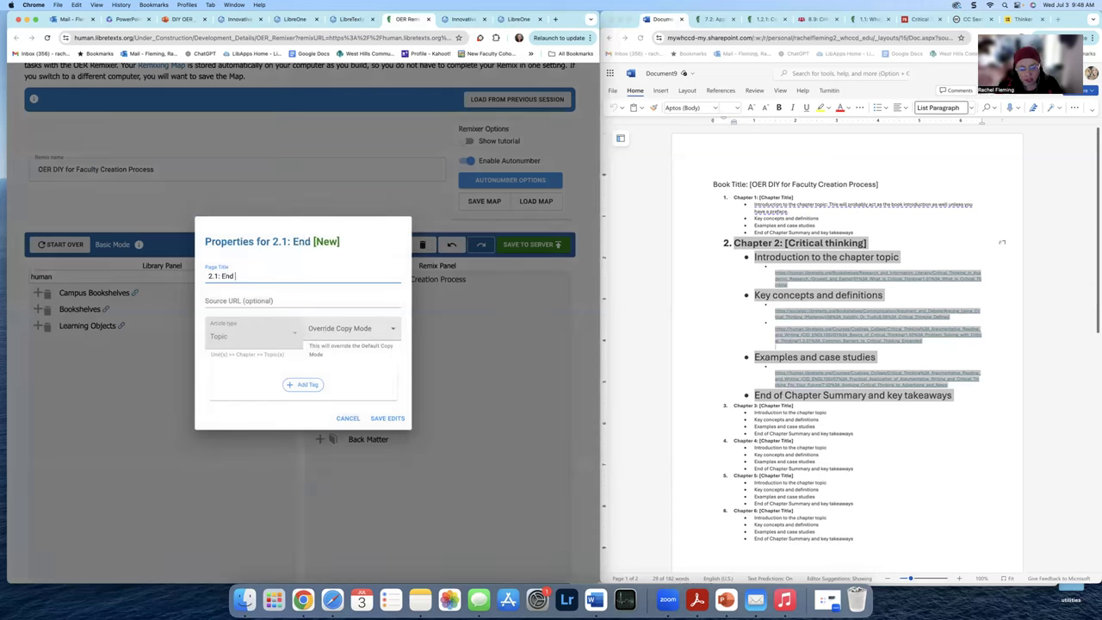
{"action": "type", "text": "of Chapter Summary"}
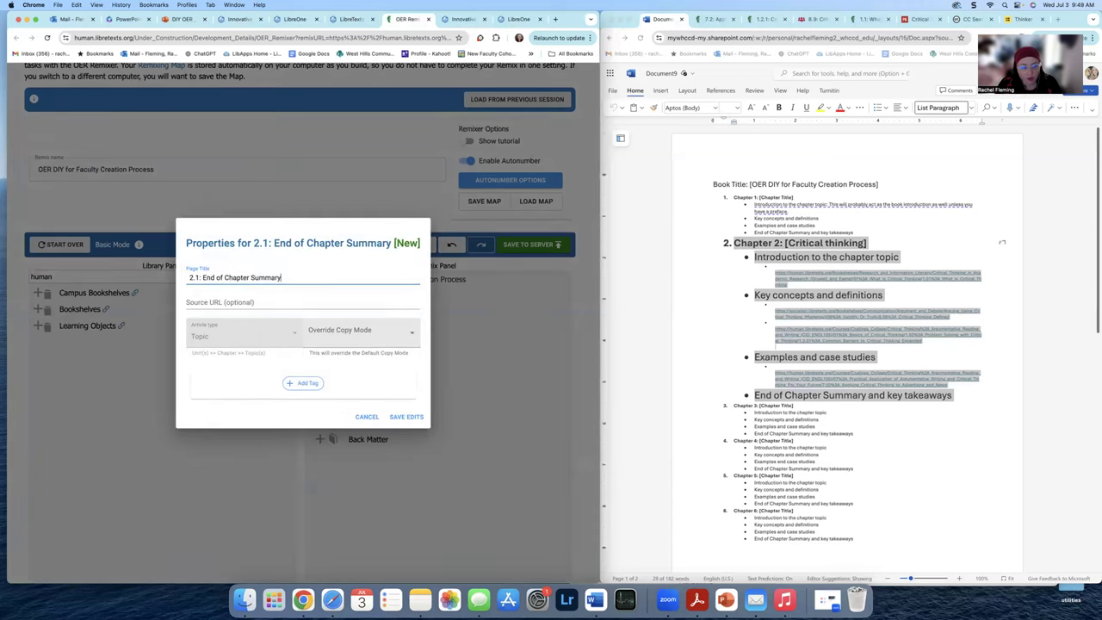
{"action": "left_click", "coordinate": [407, 418]}
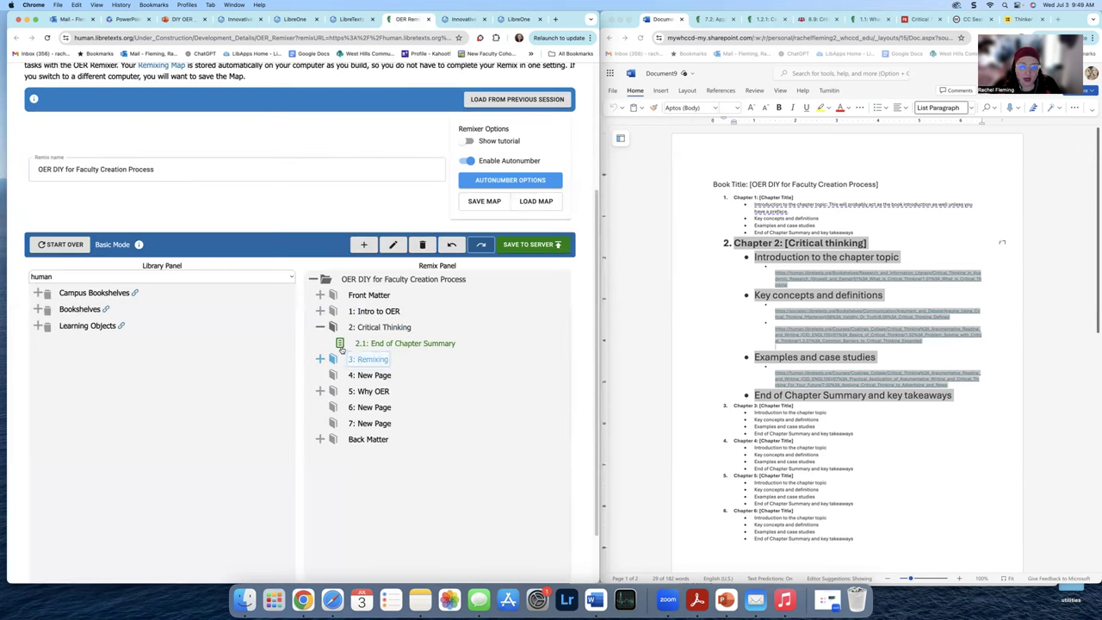
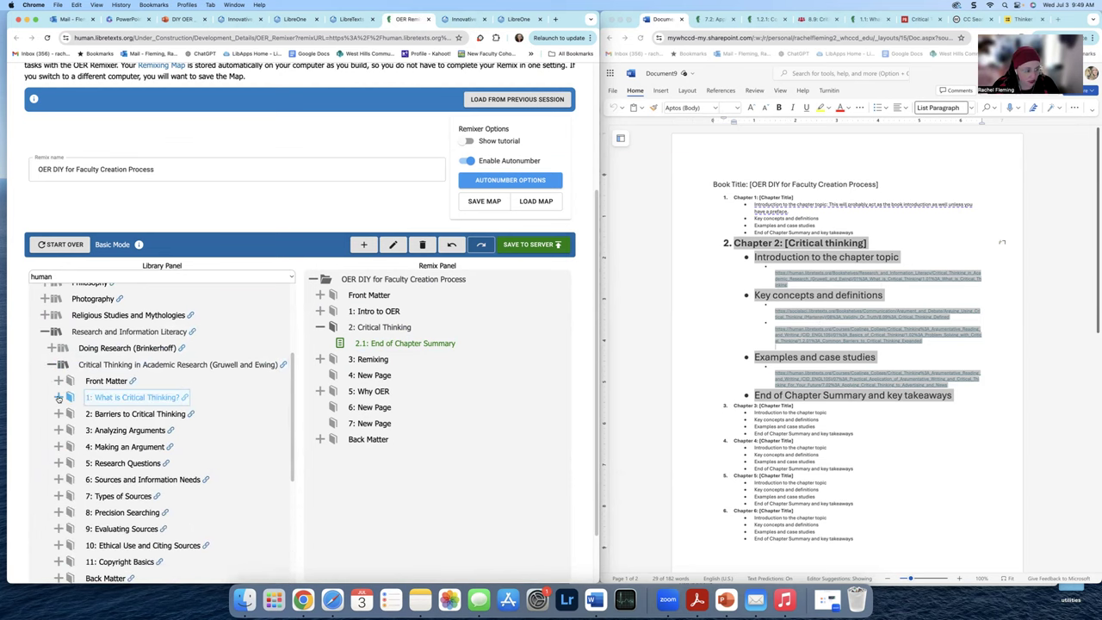
Step: Copy the library page "1.1: What is Critical Thinking?" into the Critical Thinking chapter and place it before End of Chapter Summary
{"action": "left_click", "coordinate": [58, 398]}
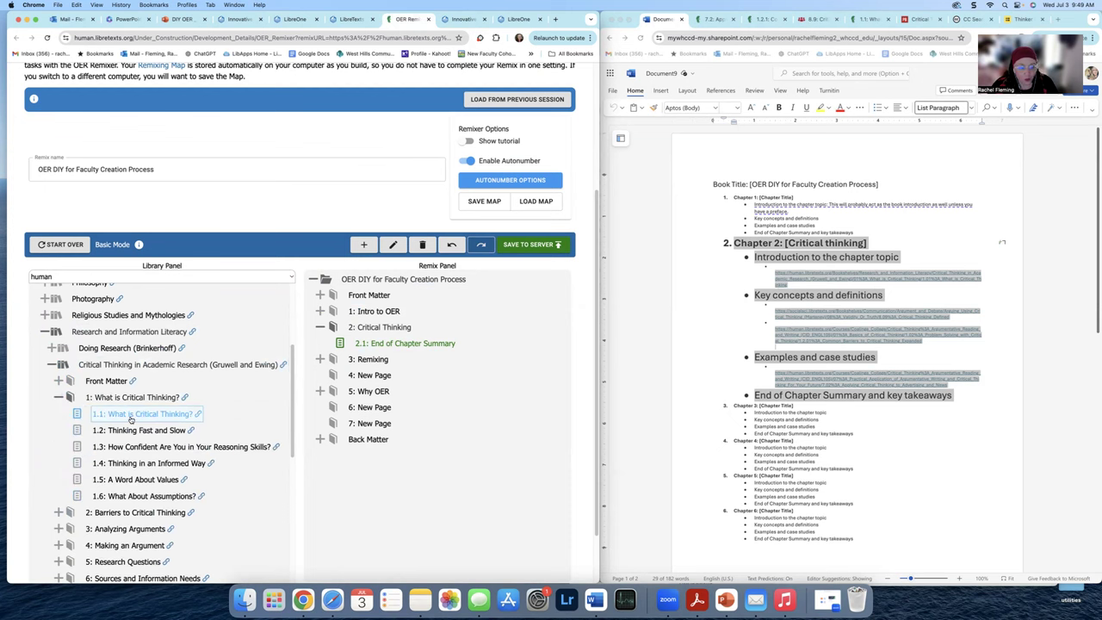
{"action": "left_click_drag", "start_coordinate": [96, 416], "coordinate": [343, 330]}
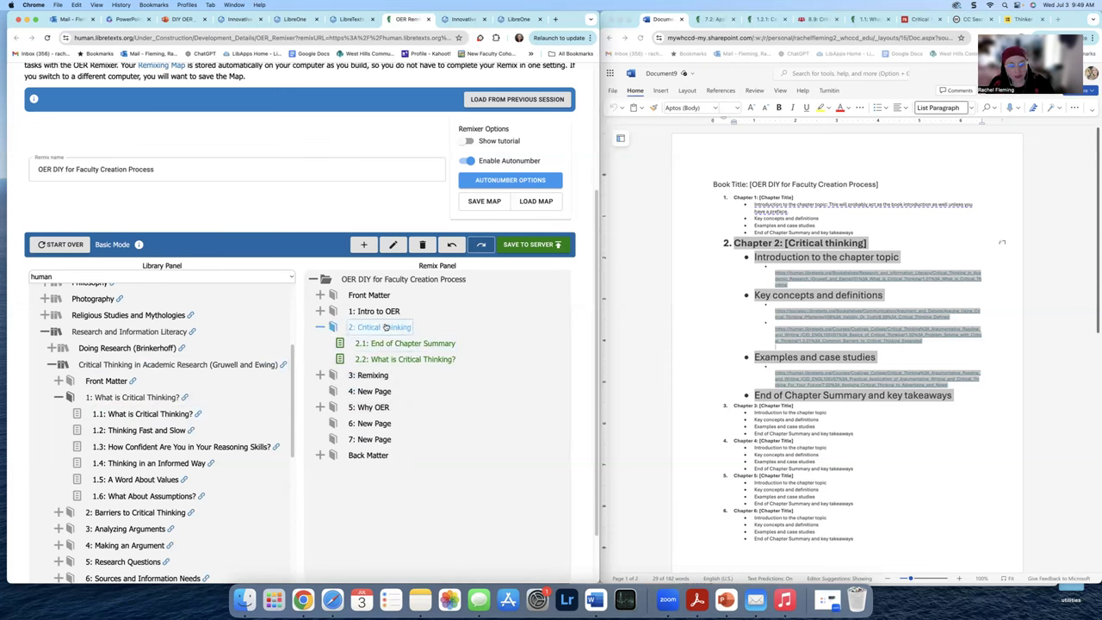
{"action": "left_click_drag", "start_coordinate": [341, 360], "coordinate": [343, 353]}
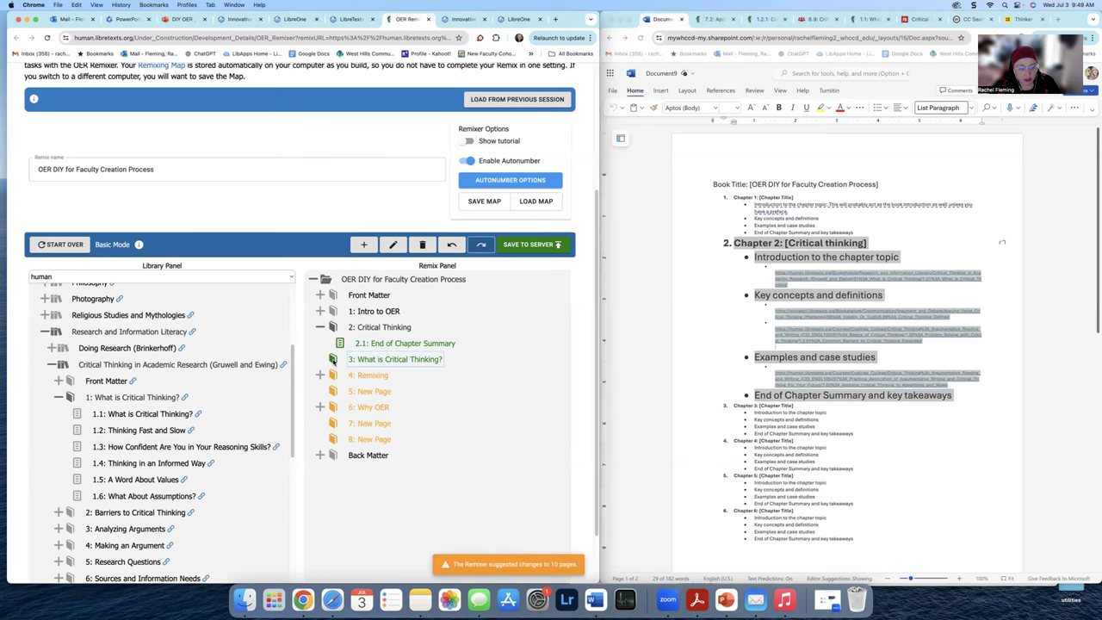
{"action": "mouse_move", "coordinate": [333, 360]}
{"action": "left_mouse_down"}
{"action": "mouse_move", "coordinate": [347, 331]}
{"action": "mouse_move", "coordinate": [343, 367]}
{"action": "left_mouse_up"}
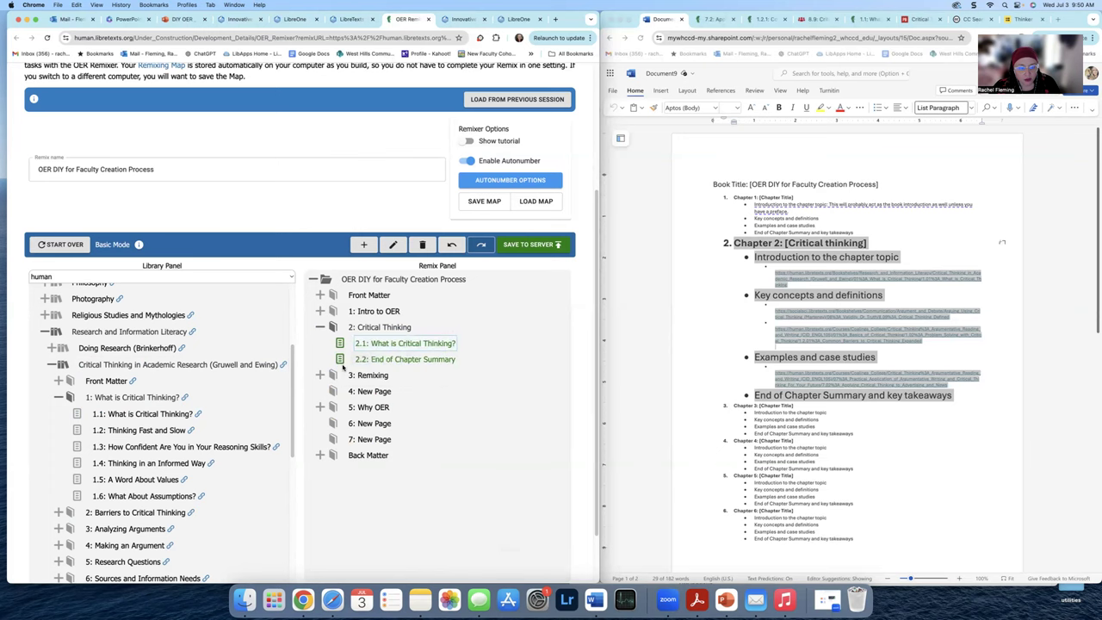
Step: Rename the imported page 2.1 as "Intro and Objectives- What is Critical Thinking?" and save the edits
{"action": "double_click", "coordinate": [397, 344]}
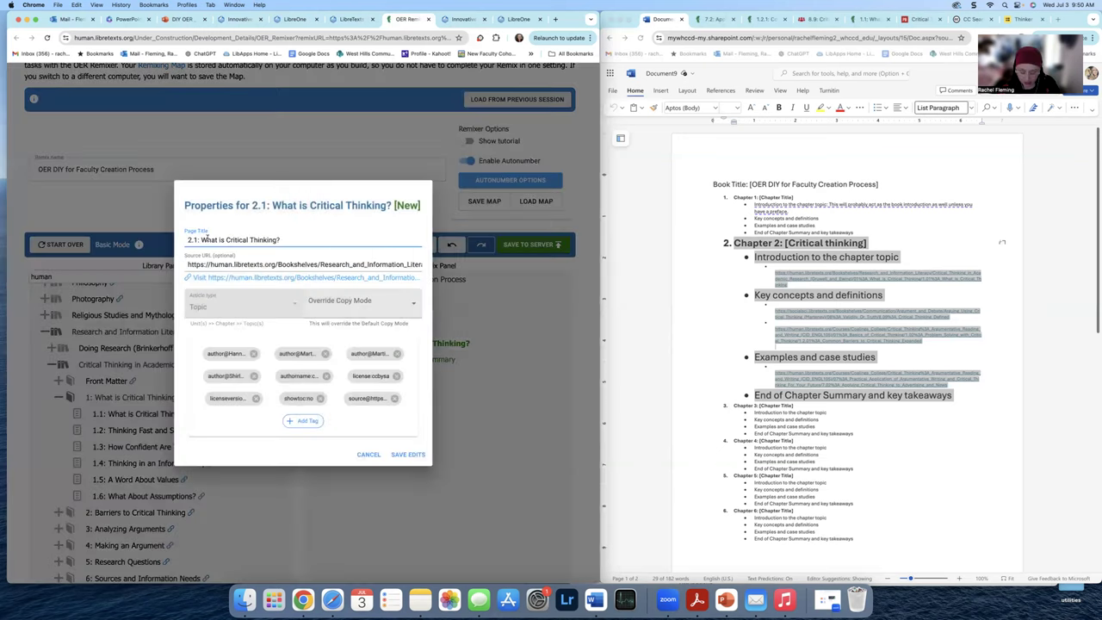
{"action": "left_click", "coordinate": [202, 240]}
{"action": "type", "text": "Intro"}
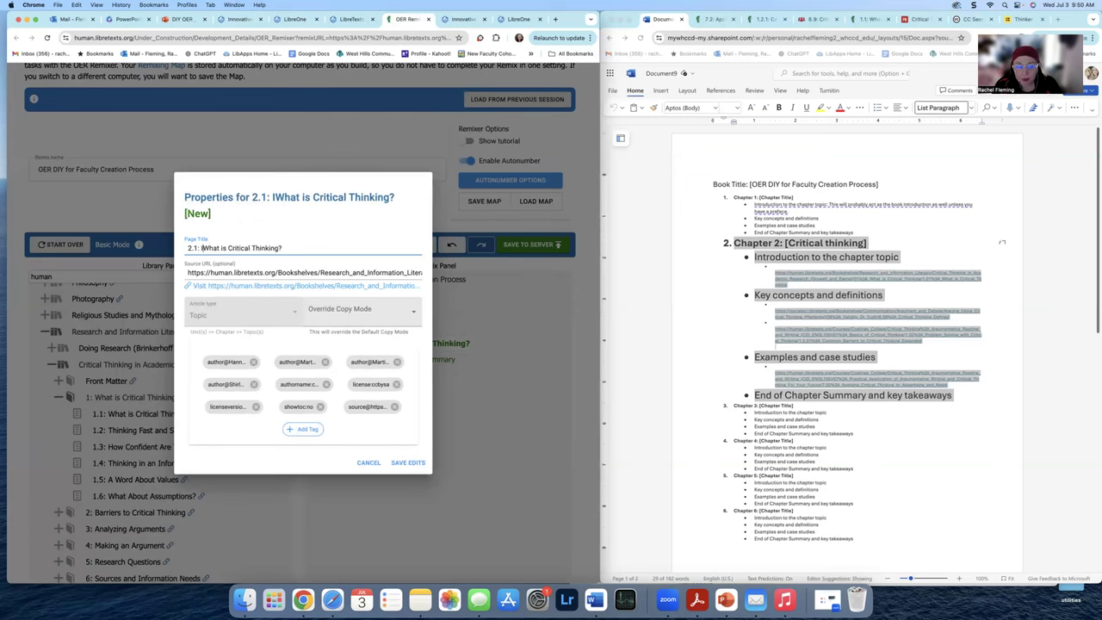
{"action": "type", "text": " and "}
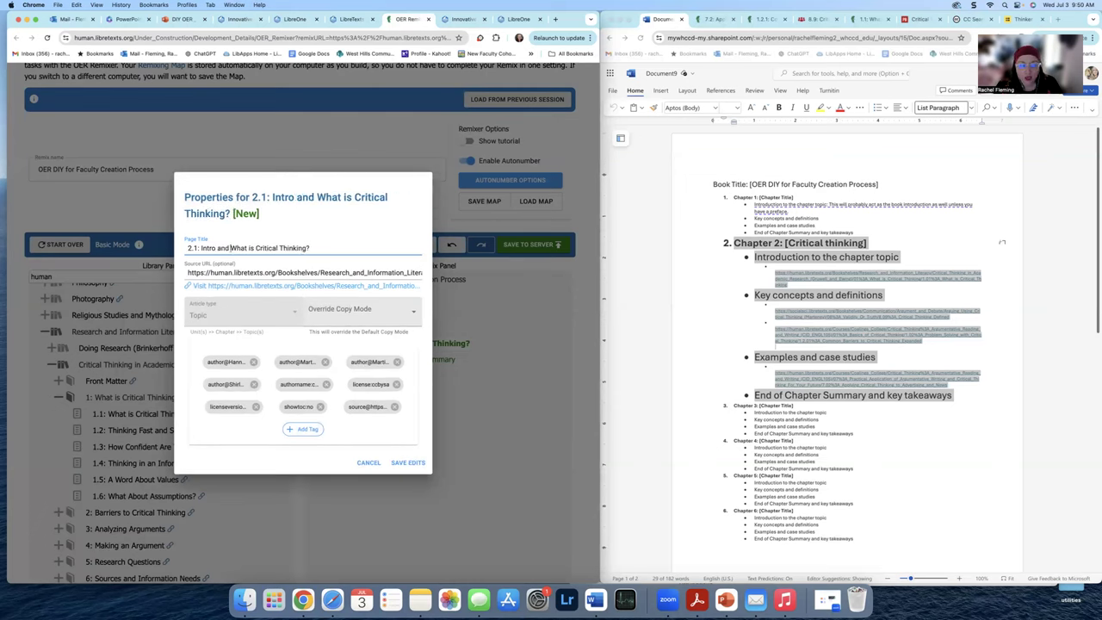
{"action": "type", "text": "Objectives:"}
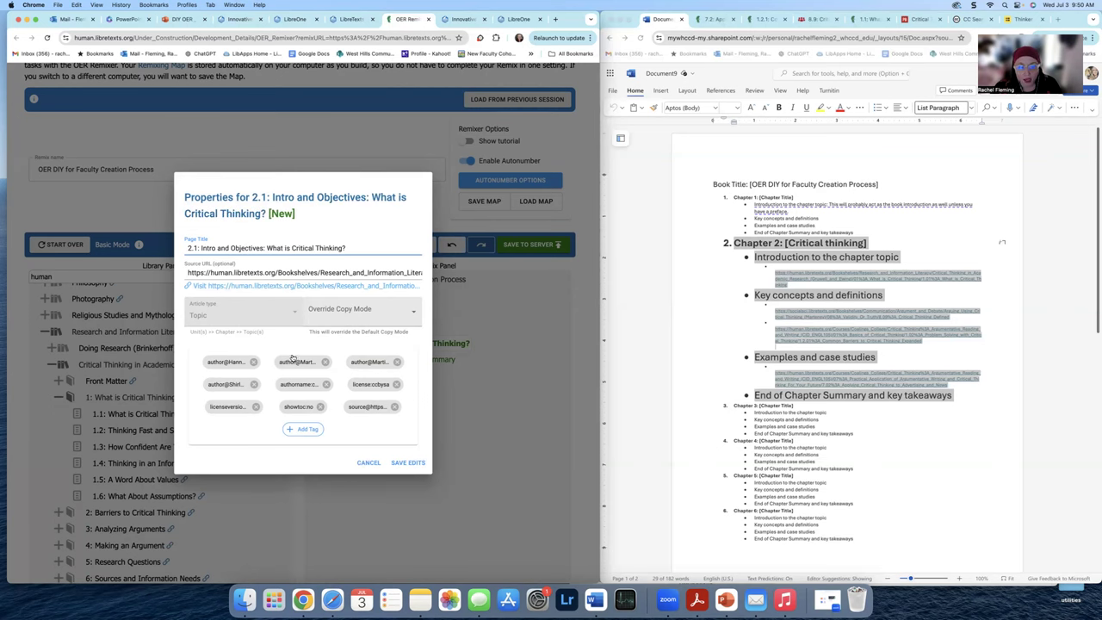
{"action": "left_click", "coordinate": [406, 463]}
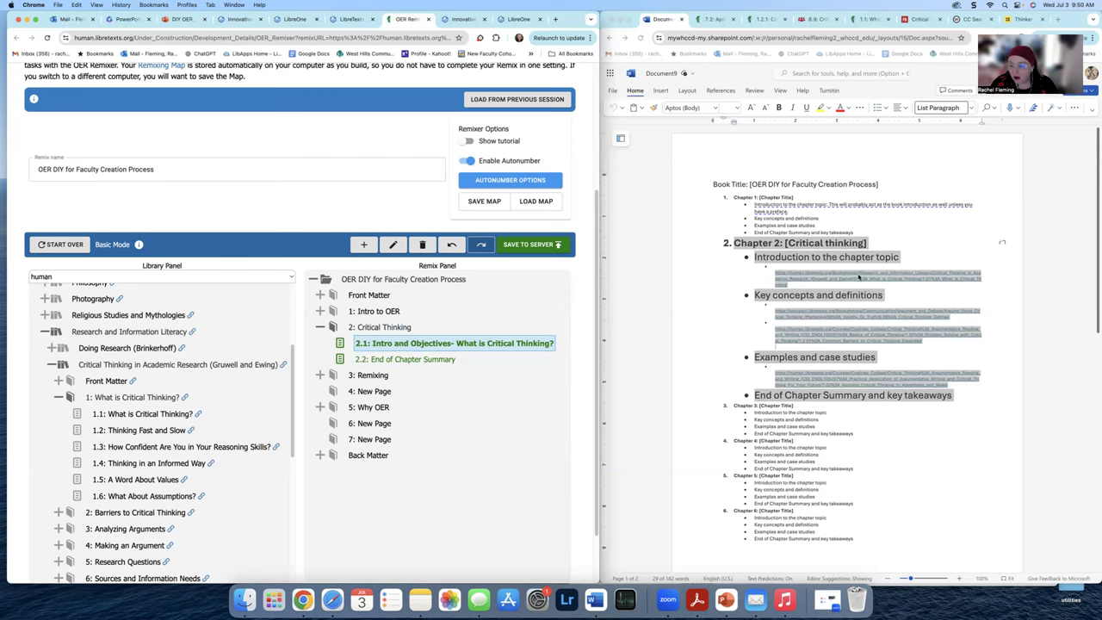
Step: Open the source linked under "Introduction to the chapter topic" for Chapter 2 in the Word outline and show its full library path
{"action": "left_click", "coordinate": [831, 280]}
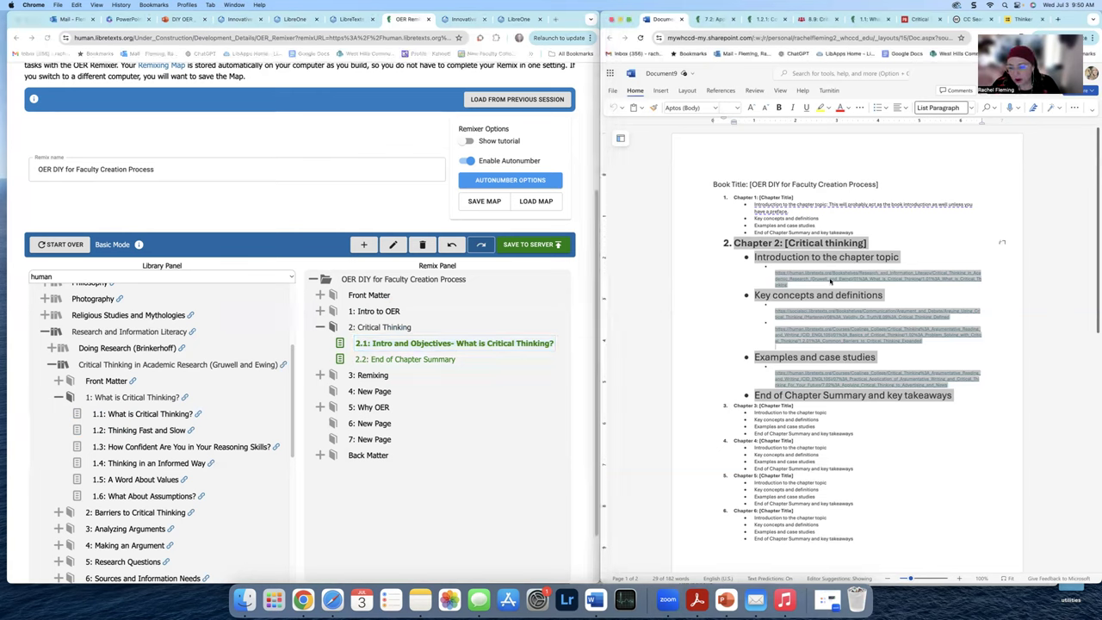
{"action": "left_click", "coordinate": [832, 280]}
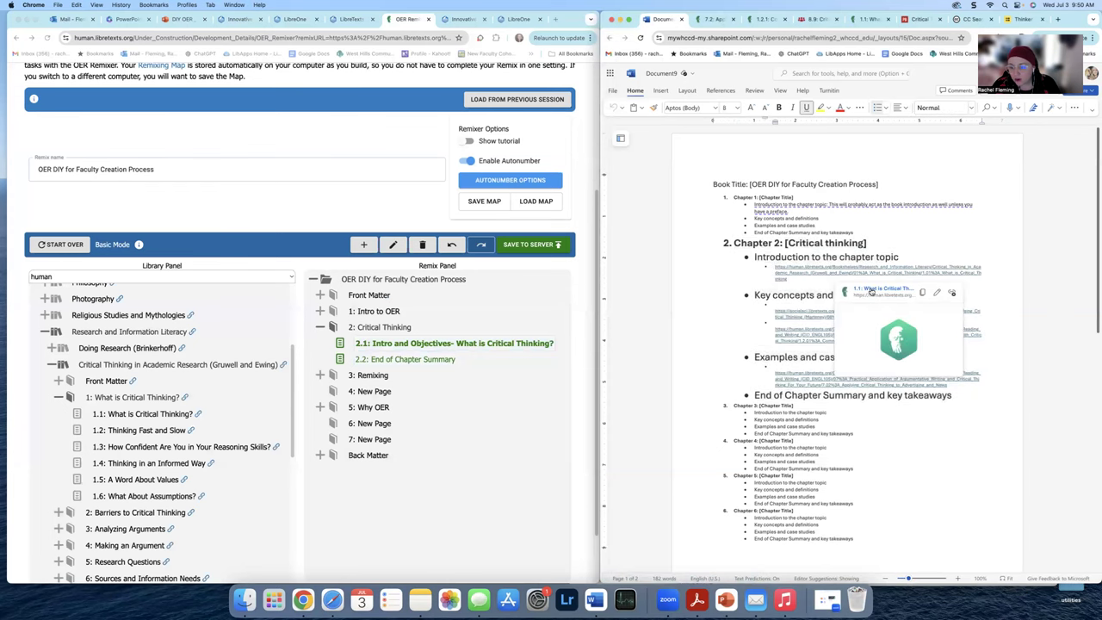
{"action": "left_click", "coordinate": [871, 310]}
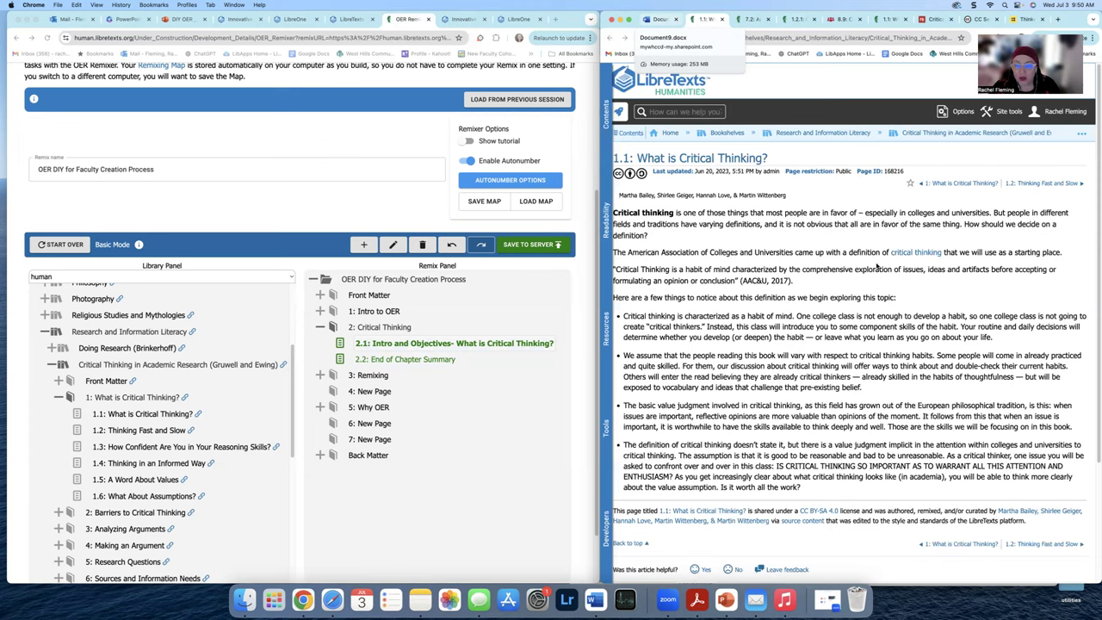
{"action": "left_click", "coordinate": [1084, 135]}
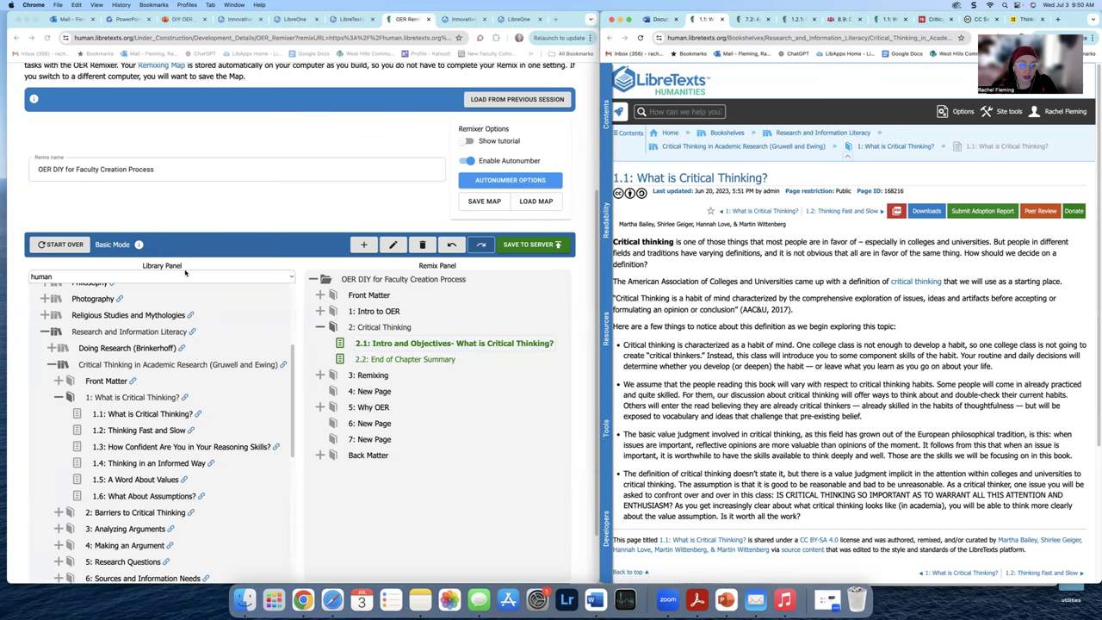
Step: Return to the Word outline and open the first source linked under "Key concepts and definitions" to check which library holds it
{"action": "left_click", "coordinate": [659, 19]}
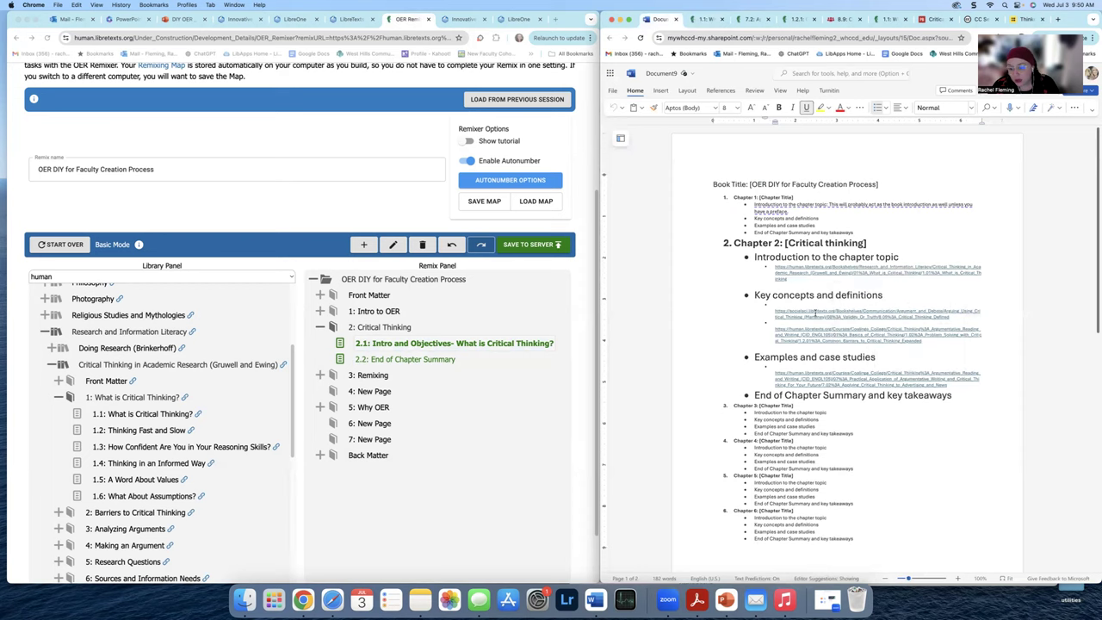
{"action": "mouse_move", "coordinate": [818, 318]}
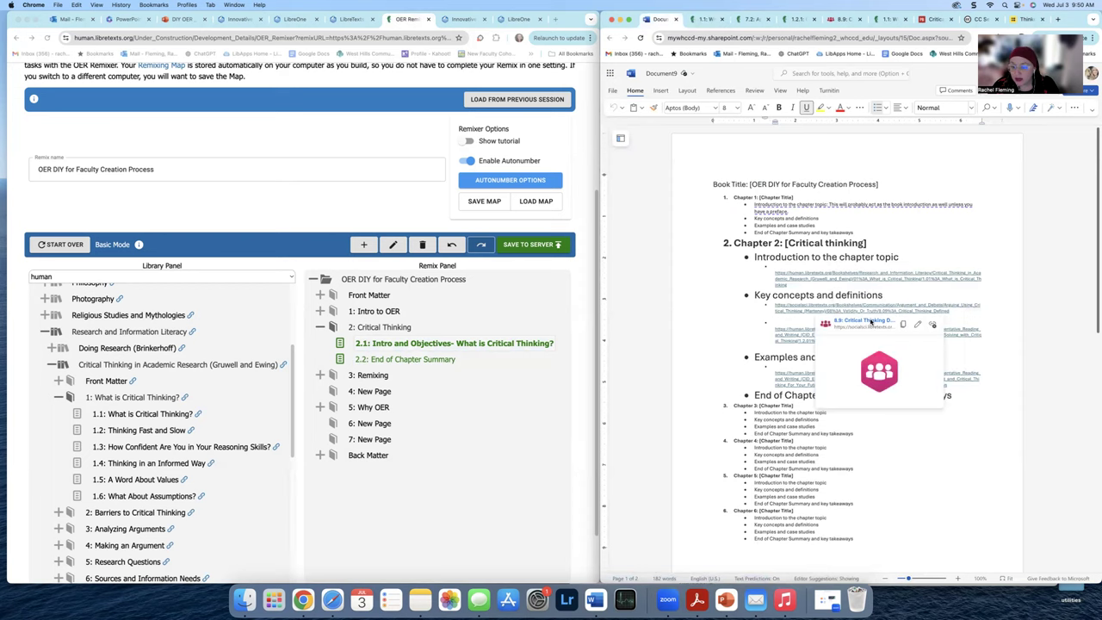
{"action": "left_click", "coordinate": [871, 322]}
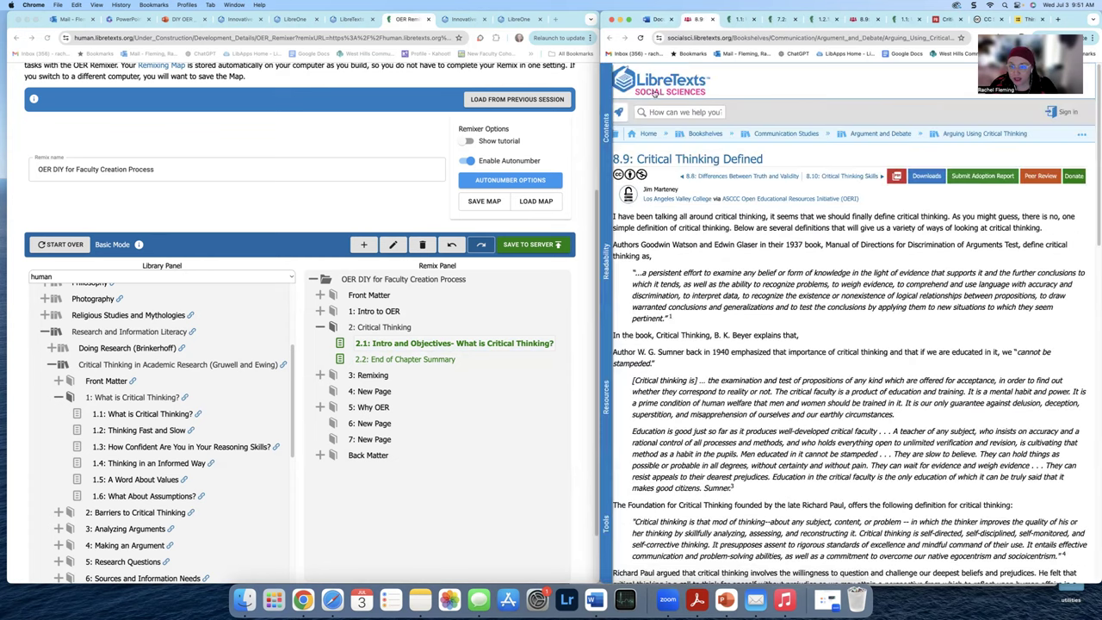
{"action": "left_click", "coordinate": [699, 18]}
{"action": "key", "text": "ctrl+shift+Tab"}
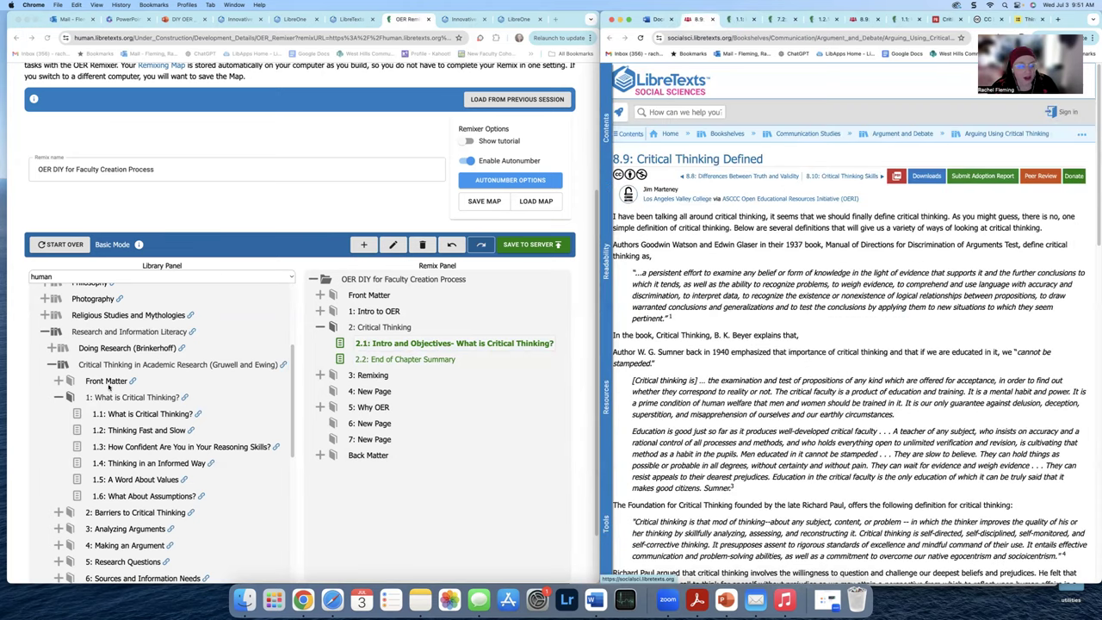
Step: Collapse the Research and Information Literacy shelf and switch the Remixer's source library to Social Sciences
{"action": "left_click", "coordinate": [43, 334]}
{"action": "left_click", "coordinate": [43, 335]}
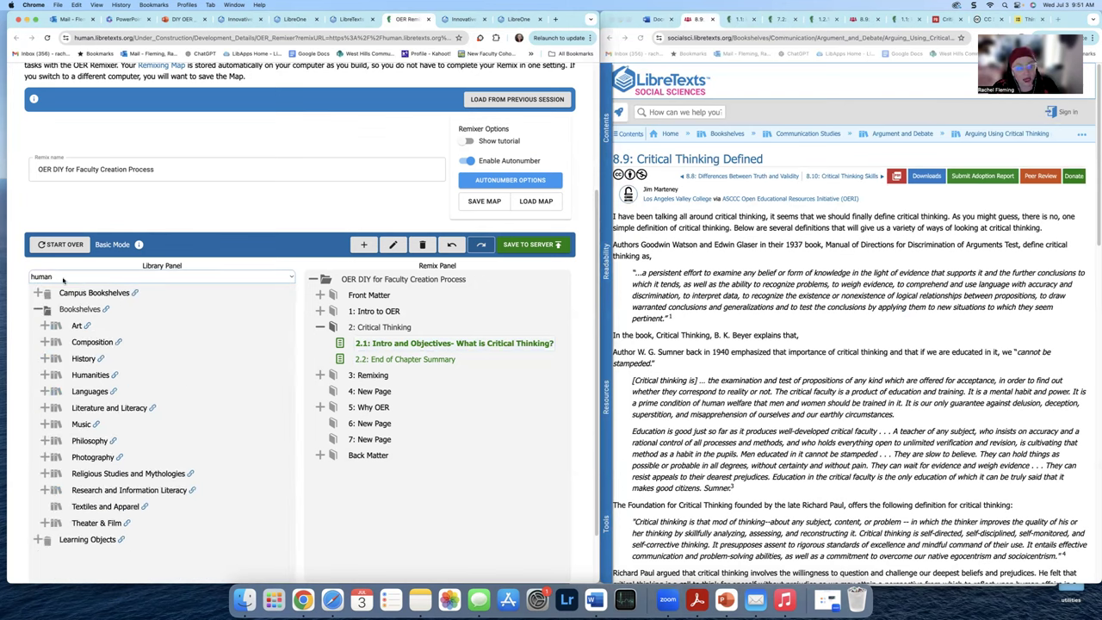
{"action": "left_click", "coordinate": [63, 278]}
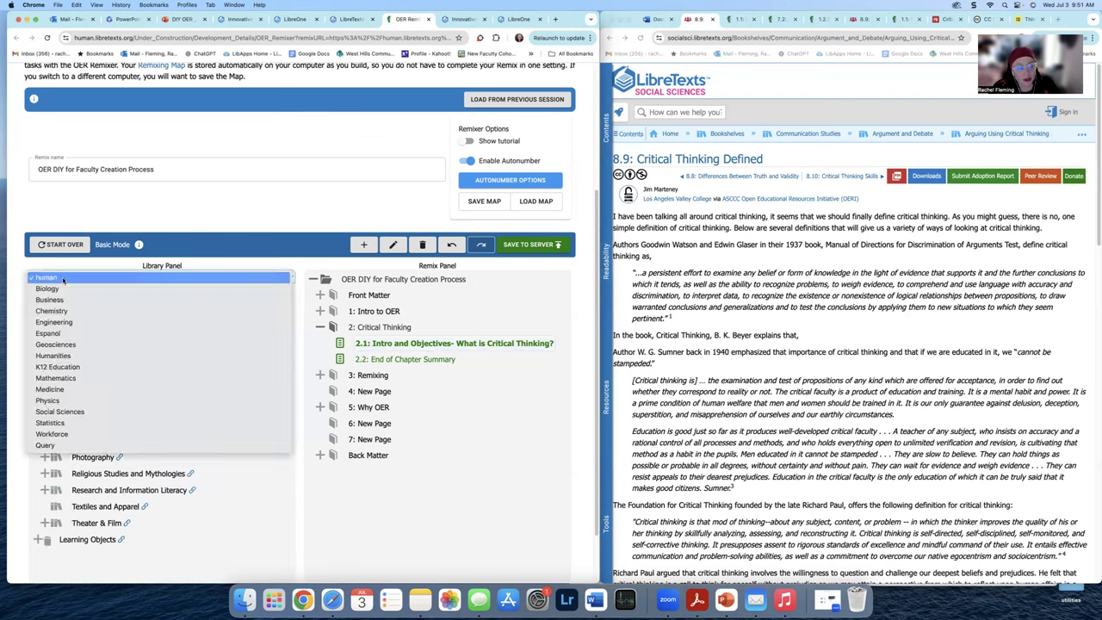
{"action": "left_click", "coordinate": [60, 412]}
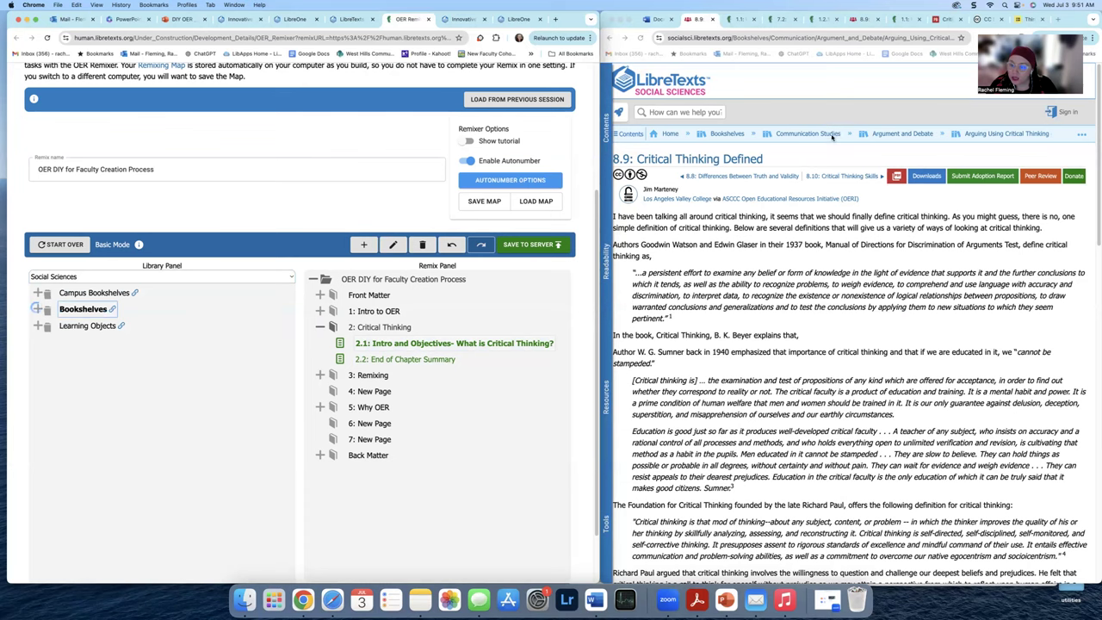
Step: Show the full path of source page 8.9 and expand the Social Sciences Bookshelves through Communication Studies to Argument and Debate
{"action": "left_click", "coordinate": [79, 306]}
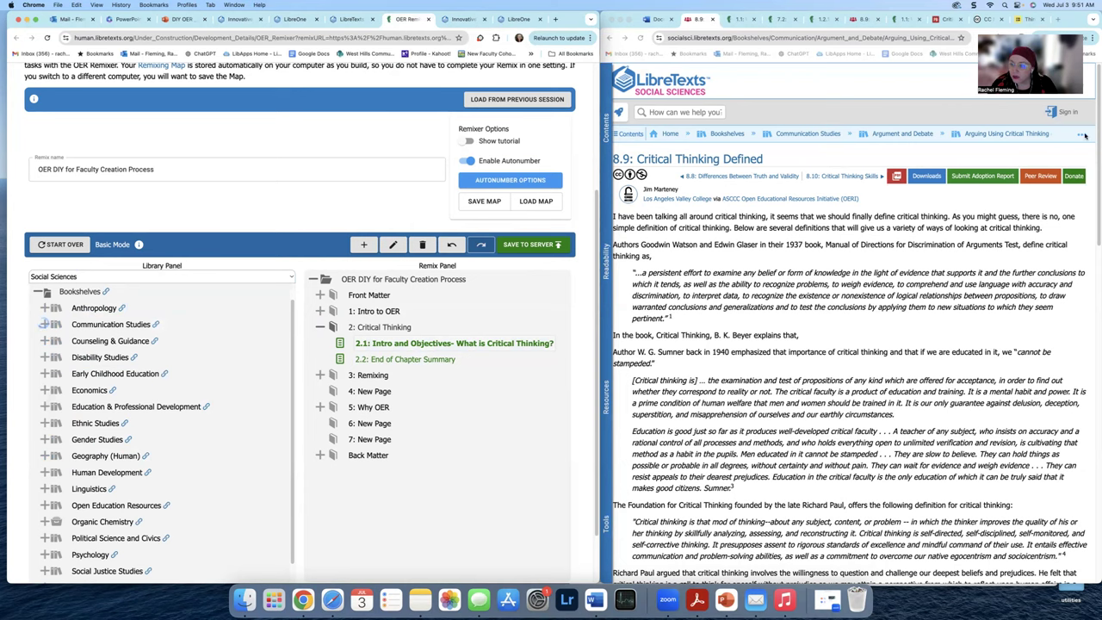
{"action": "left_click", "coordinate": [1085, 138]}
{"action": "left_click", "coordinate": [1083, 136]}
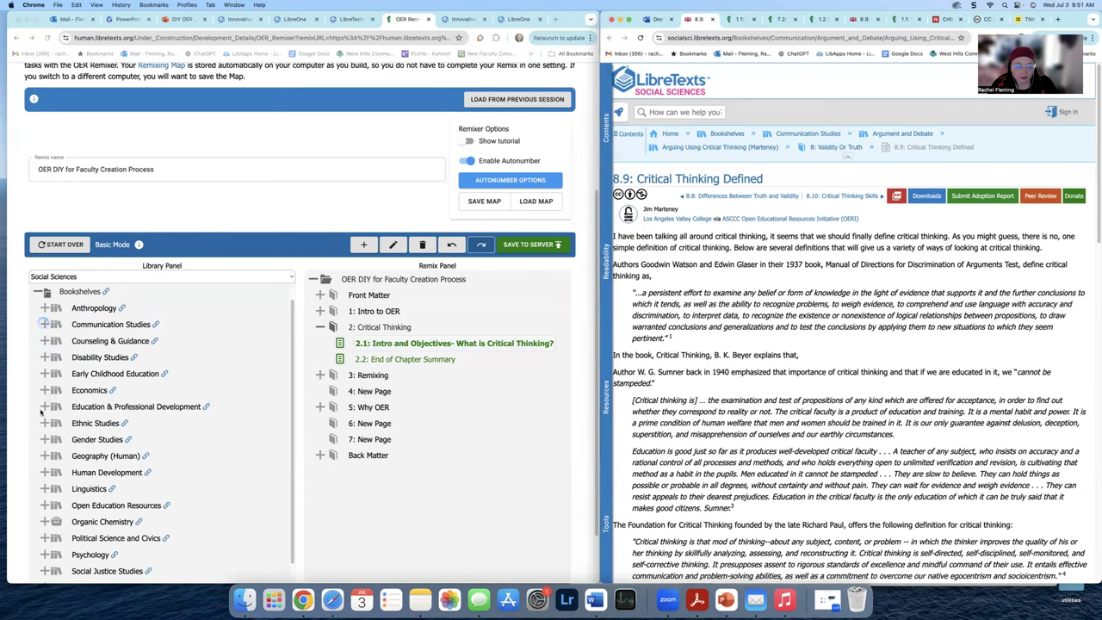
{"action": "left_click", "coordinate": [43, 323]}
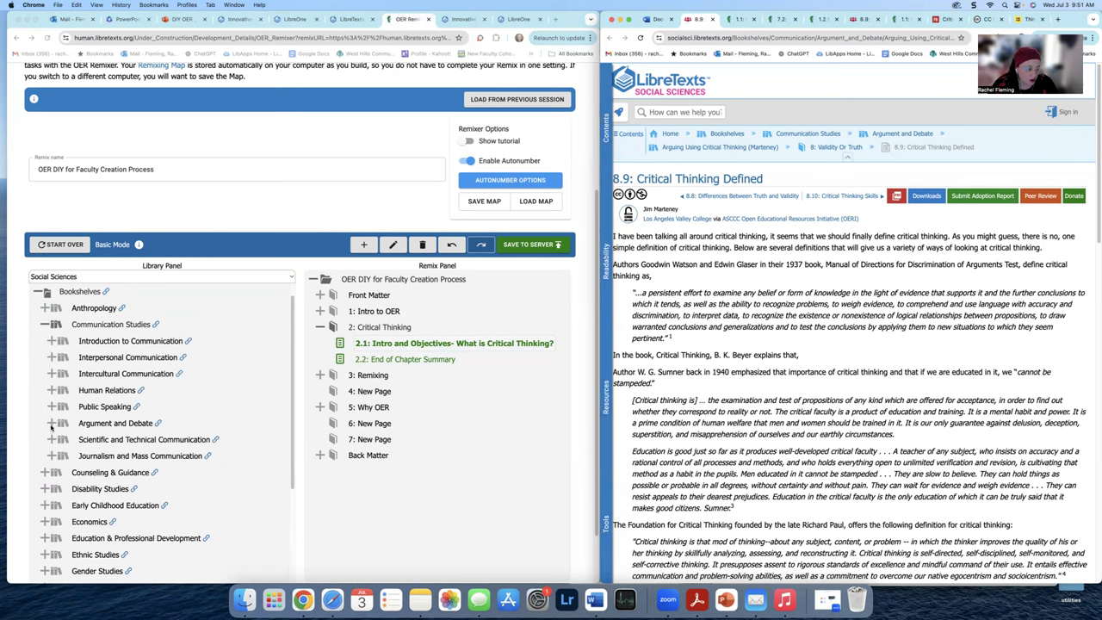
{"action": "left_click", "coordinate": [52, 425]}
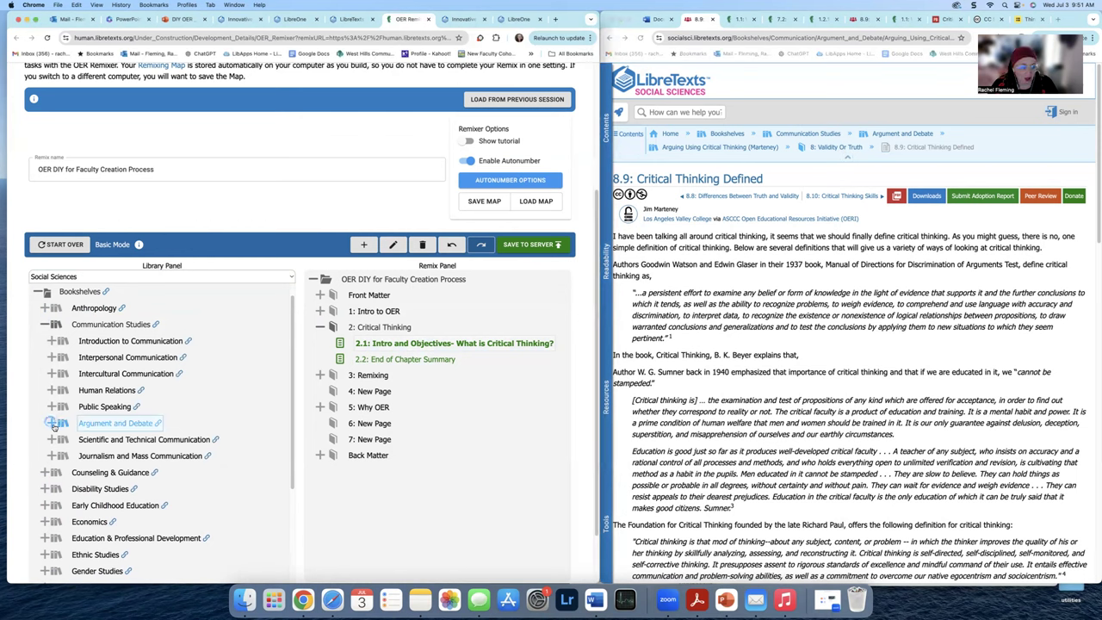
{"action": "left_click", "coordinate": [51, 424]}
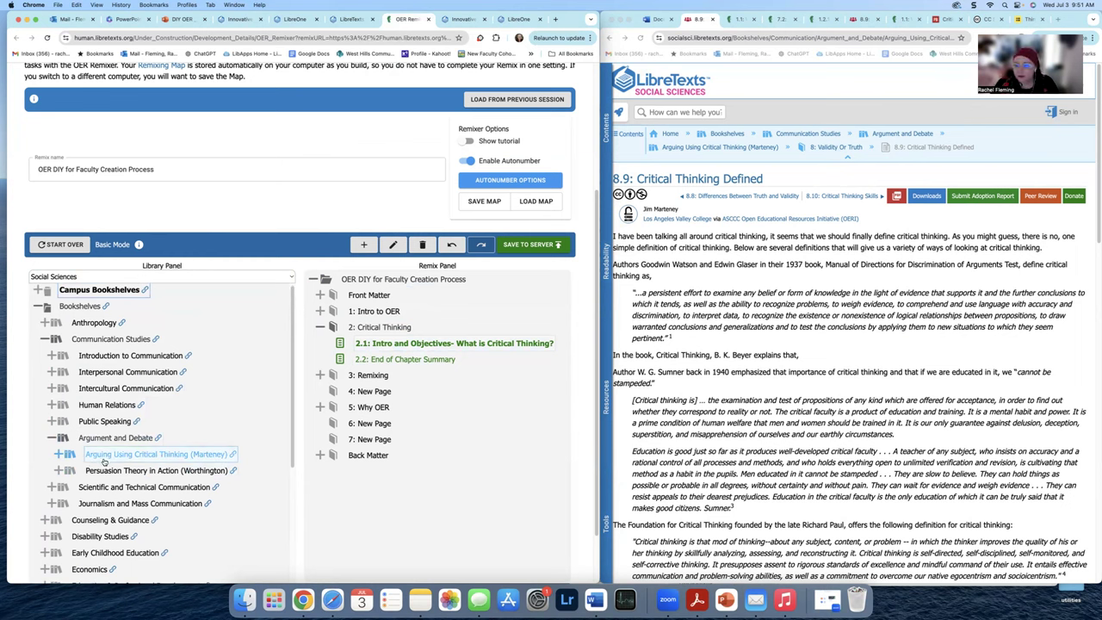
Step: Add page 8.9: Critical Thinking Defined from Arguing Using Critical Thinking, chapter 8: Validity Or Truth, to Chapter 2 directly after page 2.1
{"action": "left_click", "coordinate": [144, 457]}
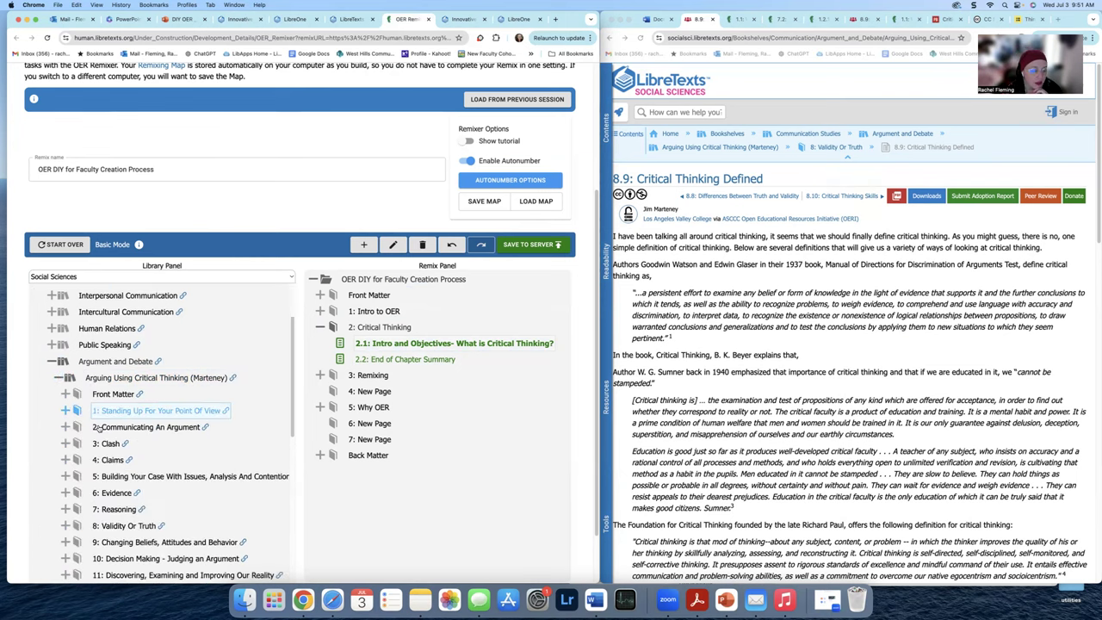
{"action": "scroll", "coordinate": [115, 435], "scroll_direction": "down", "scroll_amount": 1}
{"action": "left_click", "coordinate": [64, 497]}
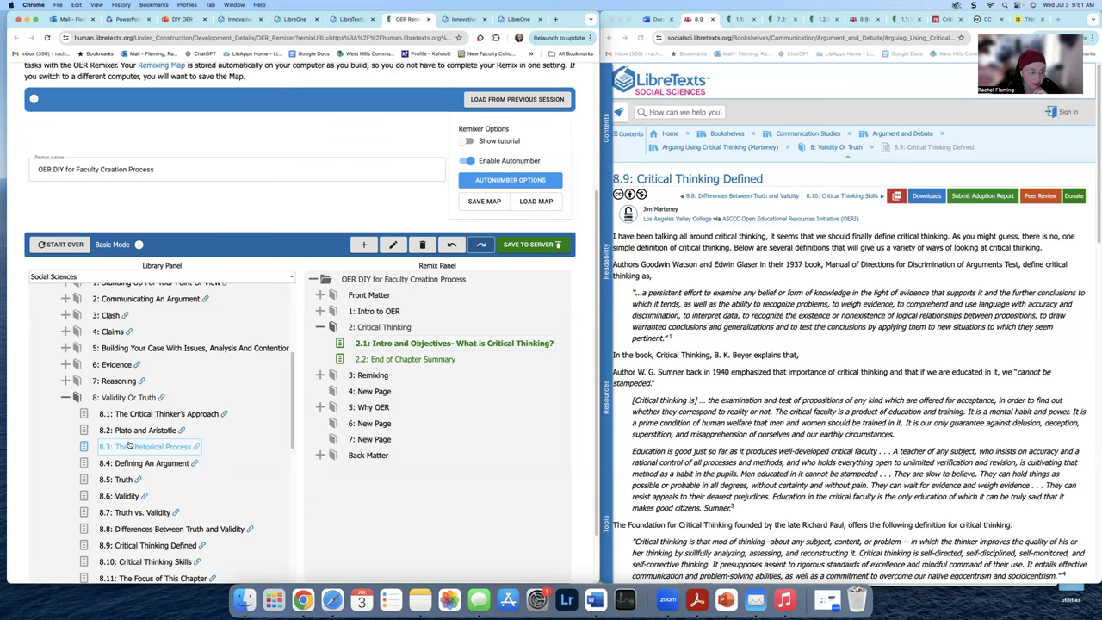
{"action": "scroll", "coordinate": [129, 445], "scroll_direction": "down", "scroll_amount": 3}
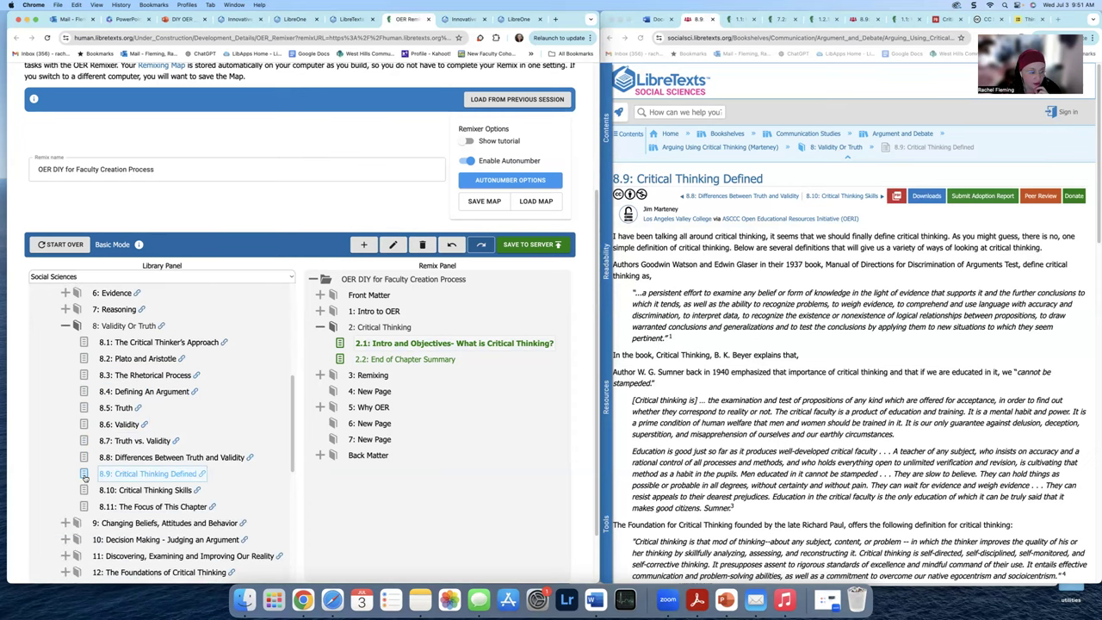
{"action": "left_click_drag", "start_coordinate": [85, 476], "coordinate": [348, 358]}
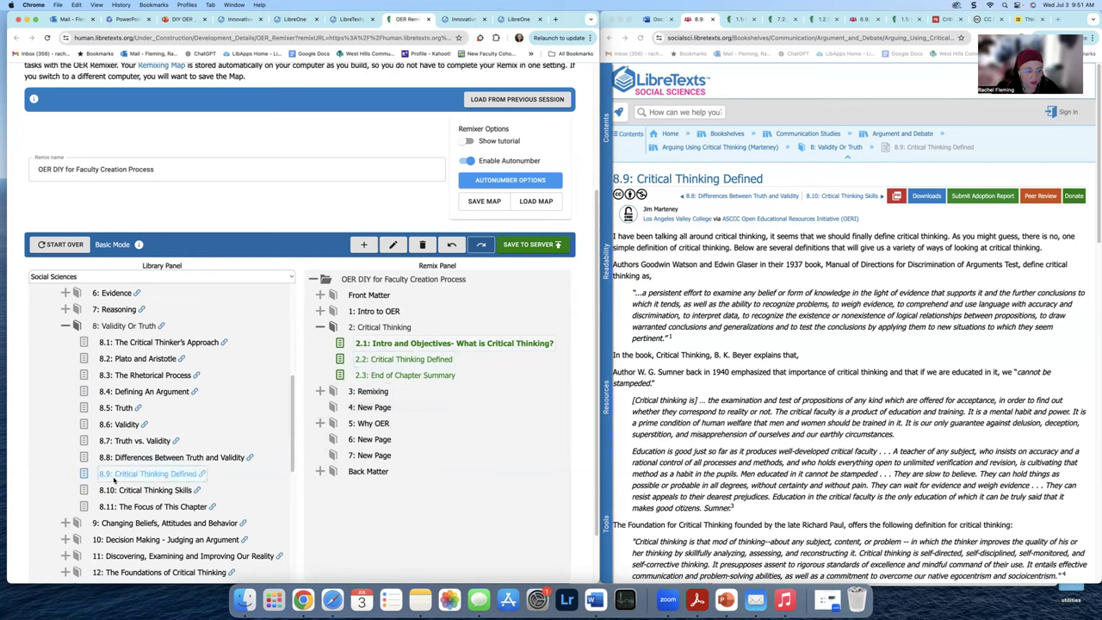
Step: View the properties of page 2.2: Critical Thinking Defined and close them without changes
{"action": "left_click", "coordinate": [397, 361]}
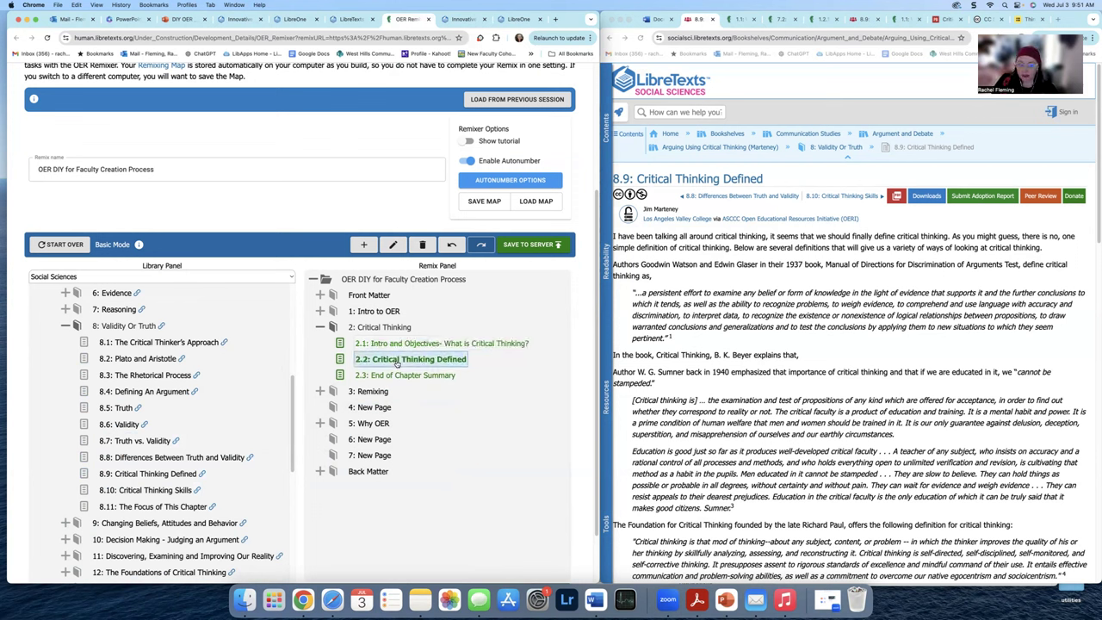
{"action": "double_click", "coordinate": [397, 360]}
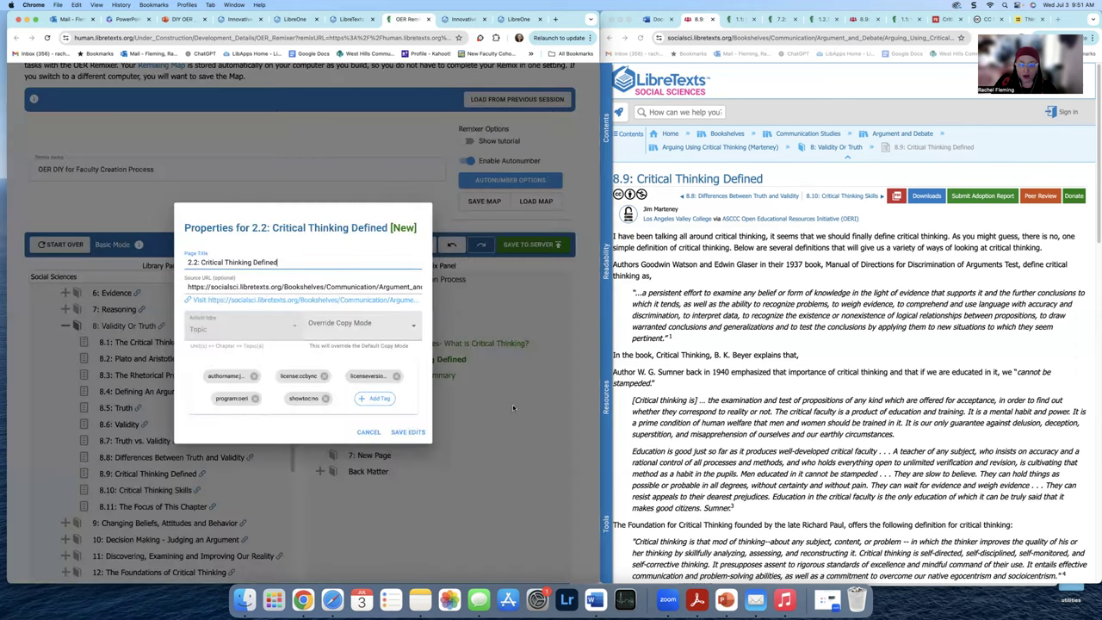
{"action": "key", "text": "Escape"}
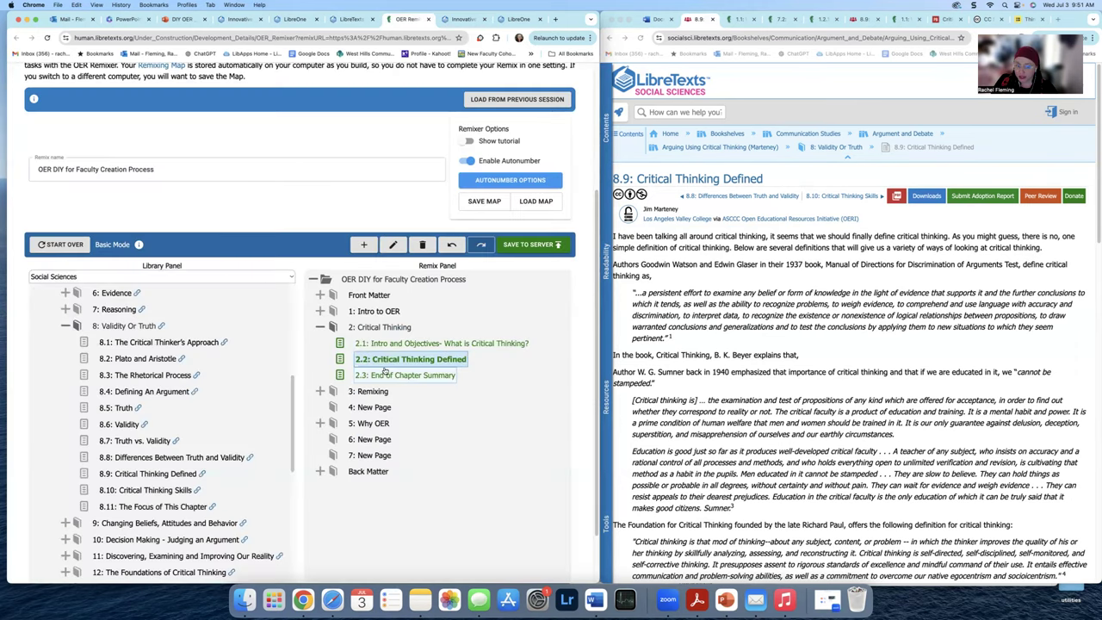
Step: Open the second "Key concepts and definitions" source from the Word outline with its full path shown, and switch the Remixer's source library to Humanities
{"action": "left_click", "coordinate": [657, 20]}
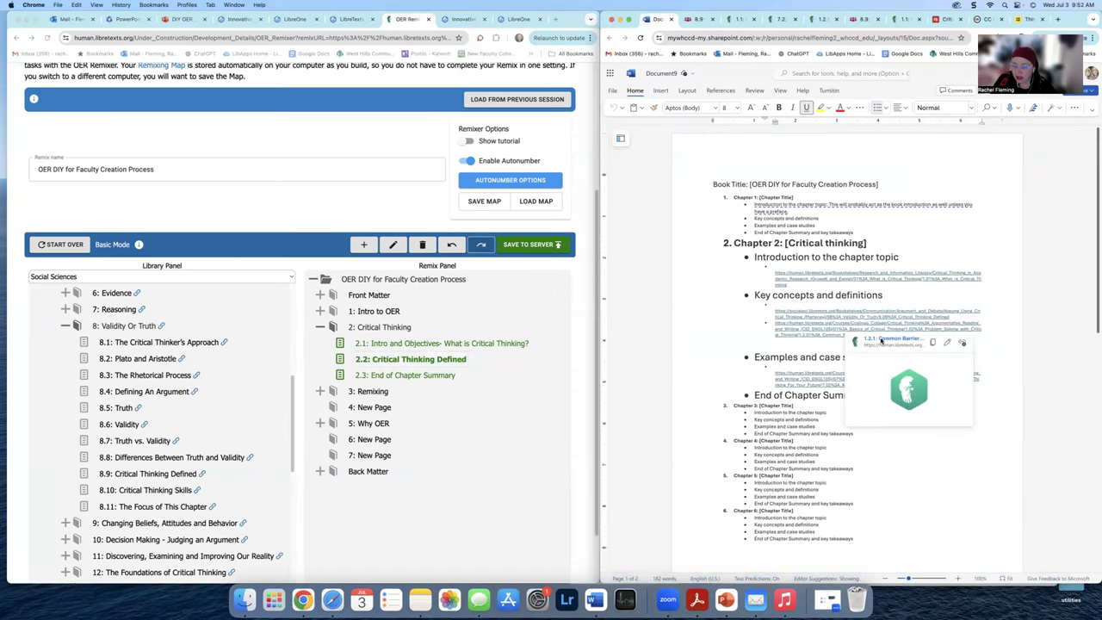
{"action": "left_click", "coordinate": [880, 340]}
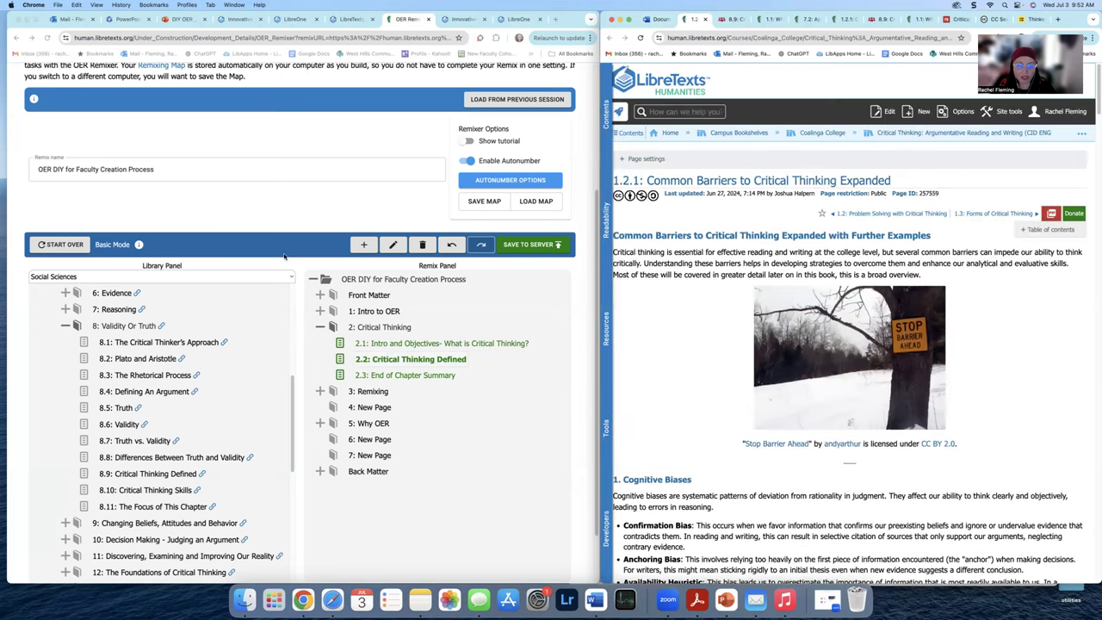
{"action": "left_click", "coordinate": [97, 275]}
{"action": "key", "text": "Escape"}
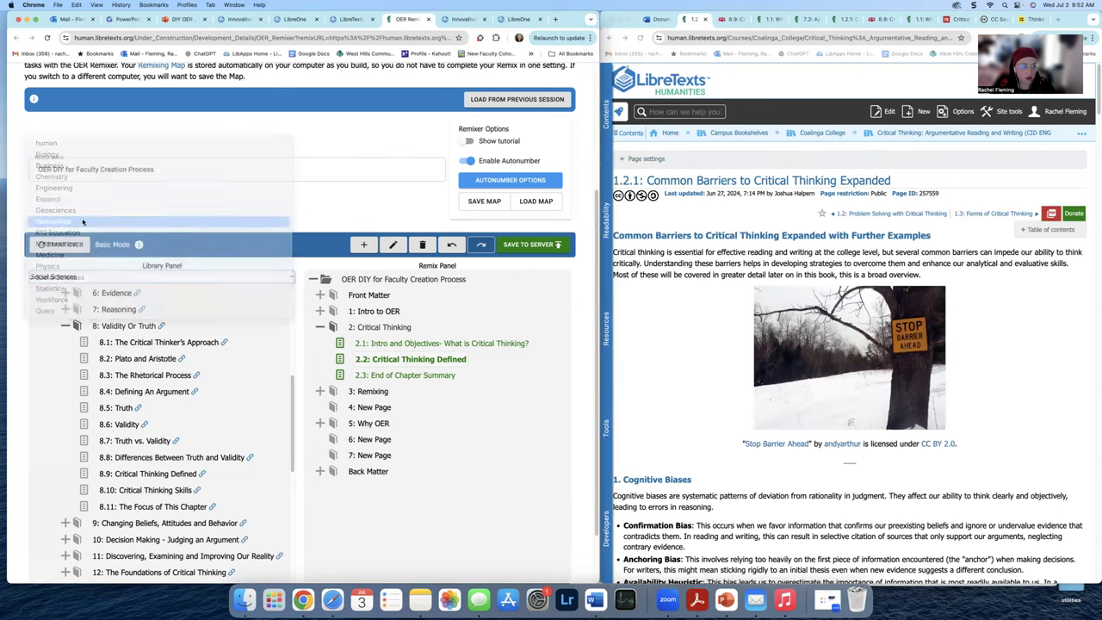
{"action": "left_click", "coordinate": [1083, 135]}
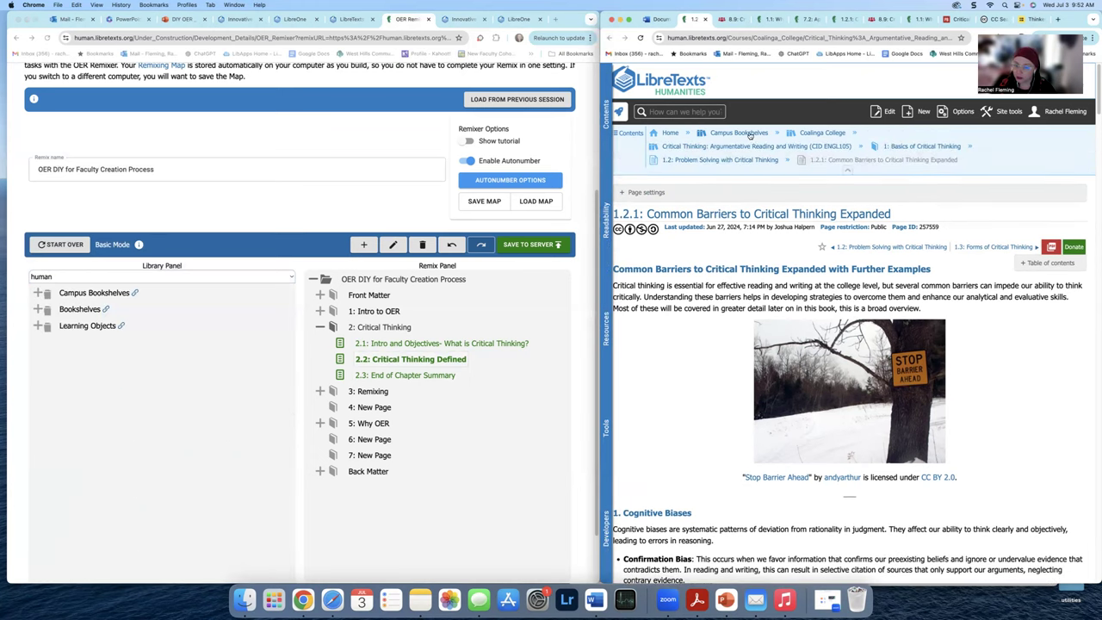
Step: Expand Campus Bookshelves and Coalinga College to the chapters of Critical Thinking: Argumentative Reading and Writing
{"action": "left_click", "coordinate": [38, 295]}
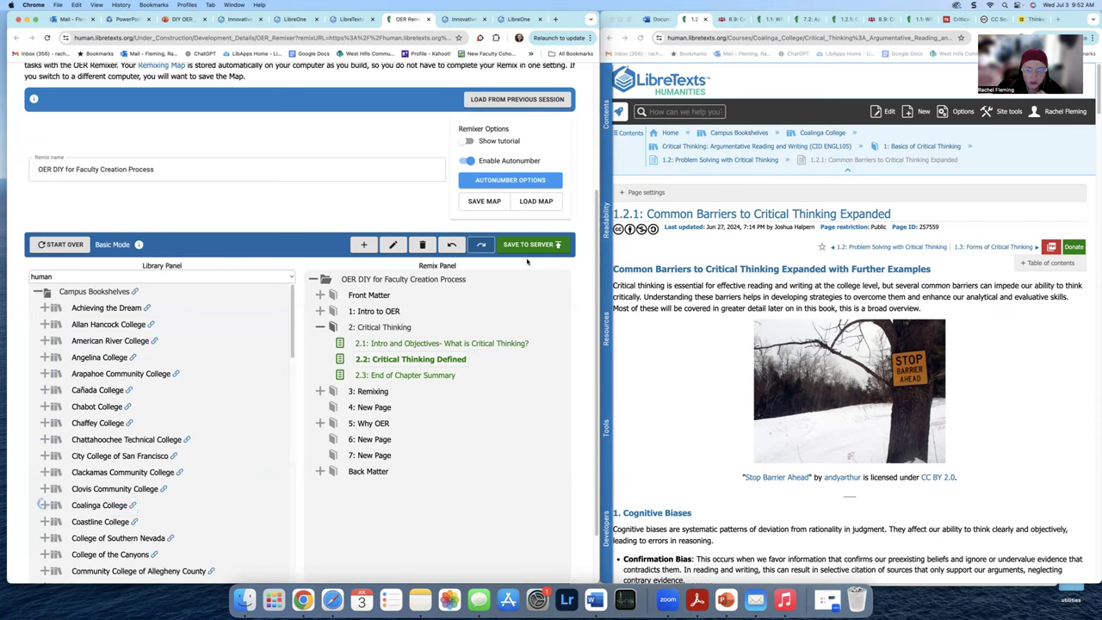
{"action": "left_click", "coordinate": [40, 504]}
{"action": "scroll", "coordinate": [95, 522], "scroll_direction": "down", "scroll_amount": 1}
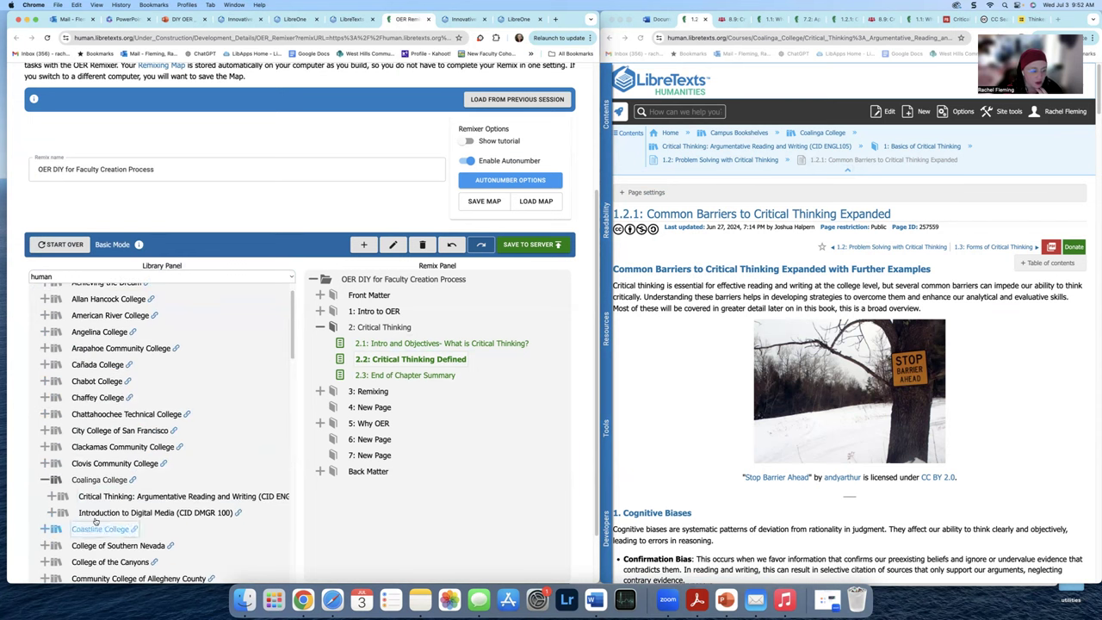
{"action": "left_click", "coordinate": [51, 496]}
{"action": "scroll", "coordinate": [159, 444], "scroll_direction": "down", "scroll_amount": 2}
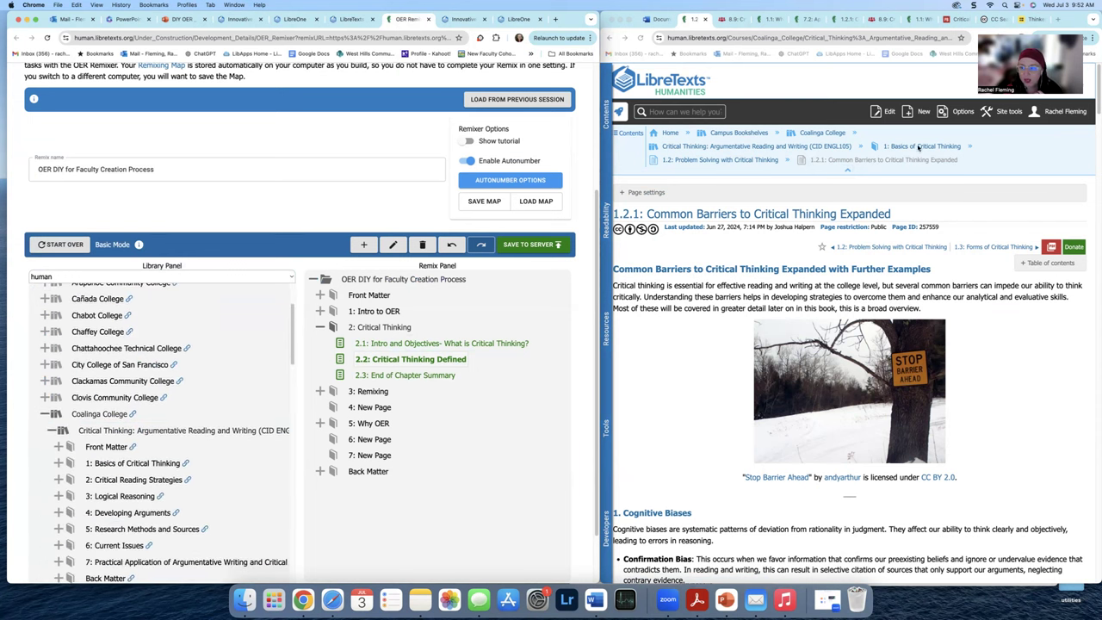
Step: Add page 1.2.1: Common Barriers to Critical Thinking Expanded from 1: Basics of Critical Thinking to Chapter 2, just before End of Chapter Summary
{"action": "left_click", "coordinate": [58, 463]}
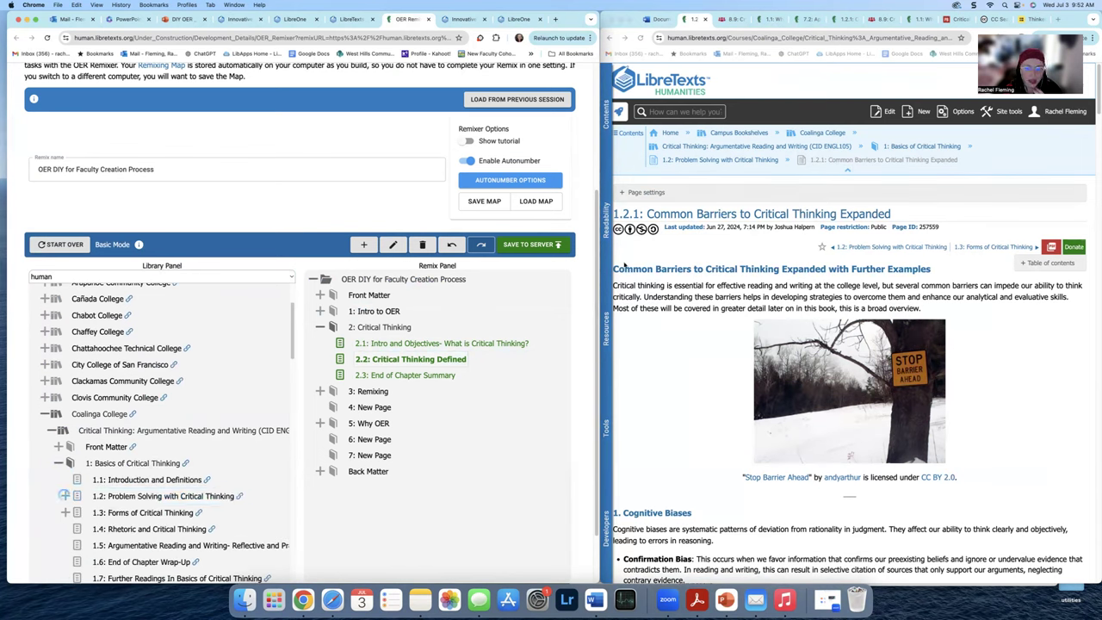
{"action": "left_click", "coordinate": [63, 496]}
{"action": "scroll", "coordinate": [755, 164], "scroll_direction": "down", "scroll_amount": 1}
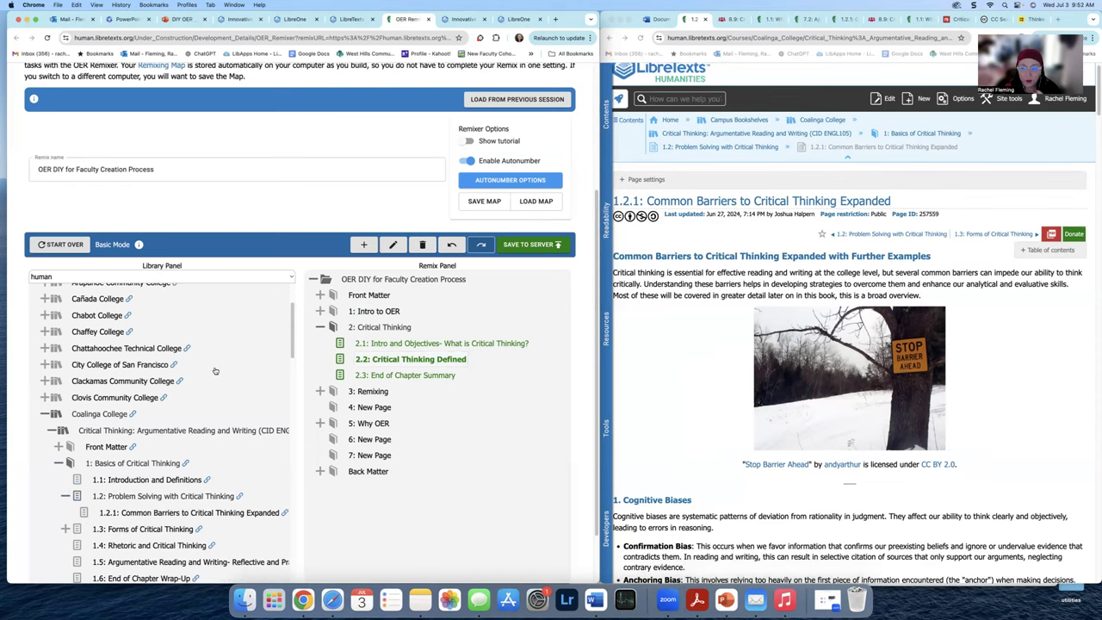
{"action": "scroll", "coordinate": [211, 374], "scroll_direction": "down", "scroll_amount": 1}
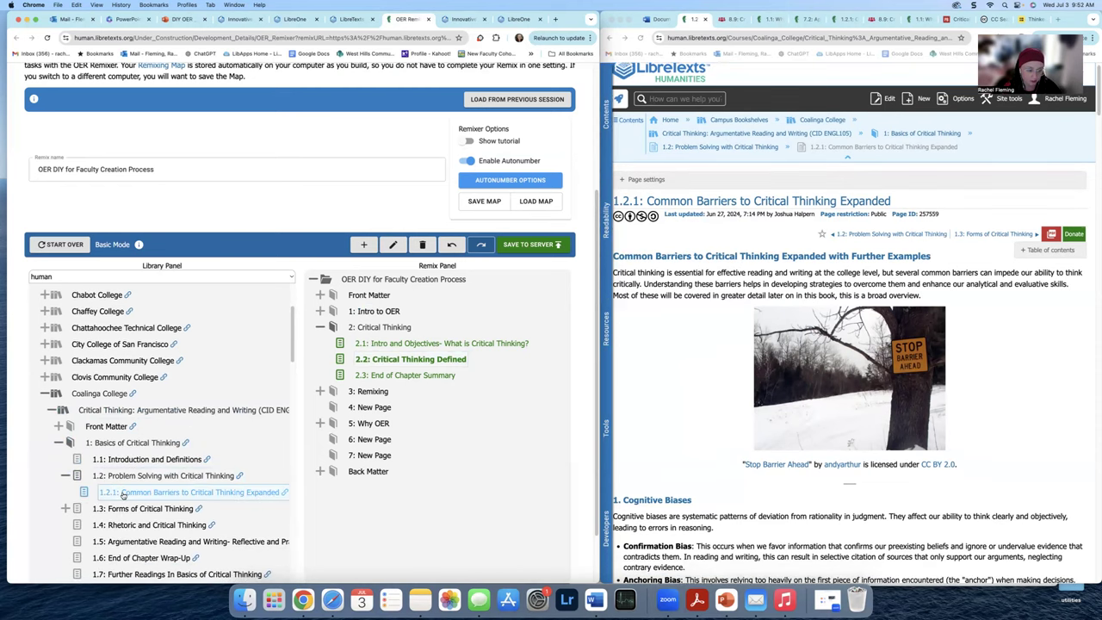
{"action": "left_click_drag", "start_coordinate": [118, 497], "coordinate": [341, 374]}
Step: Skim the sections and examples of source page 1.2.1: Common Barriers to Critical Thinking Expanded
{"action": "scroll", "coordinate": [818, 389], "scroll_direction": "down", "scroll_amount": 5}
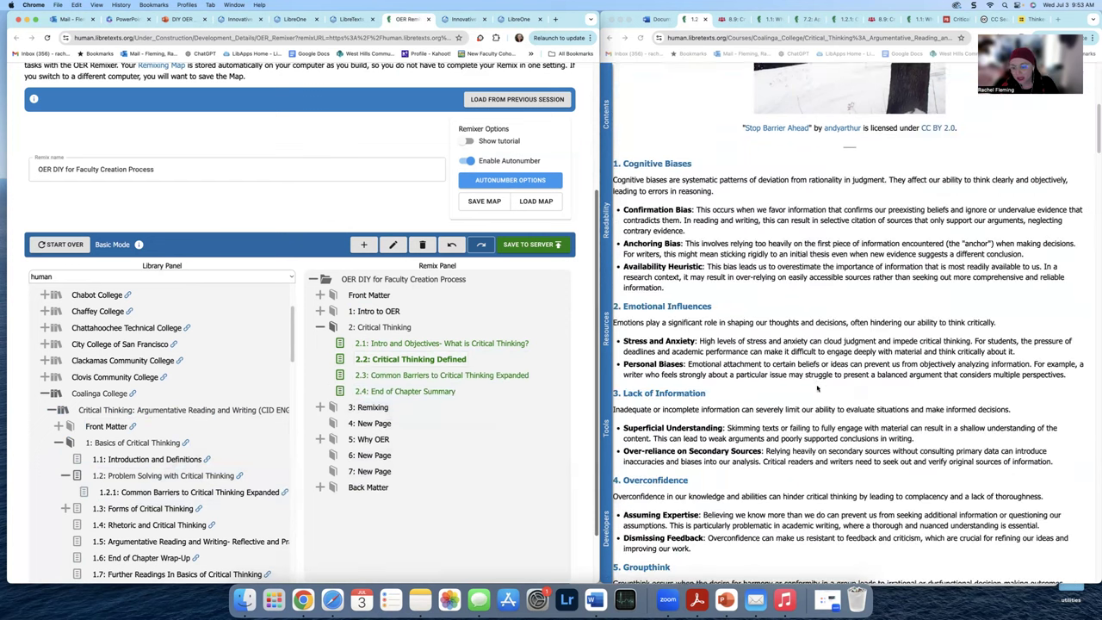
{"action": "scroll", "coordinate": [818, 430], "scroll_direction": "down", "scroll_amount": 10}
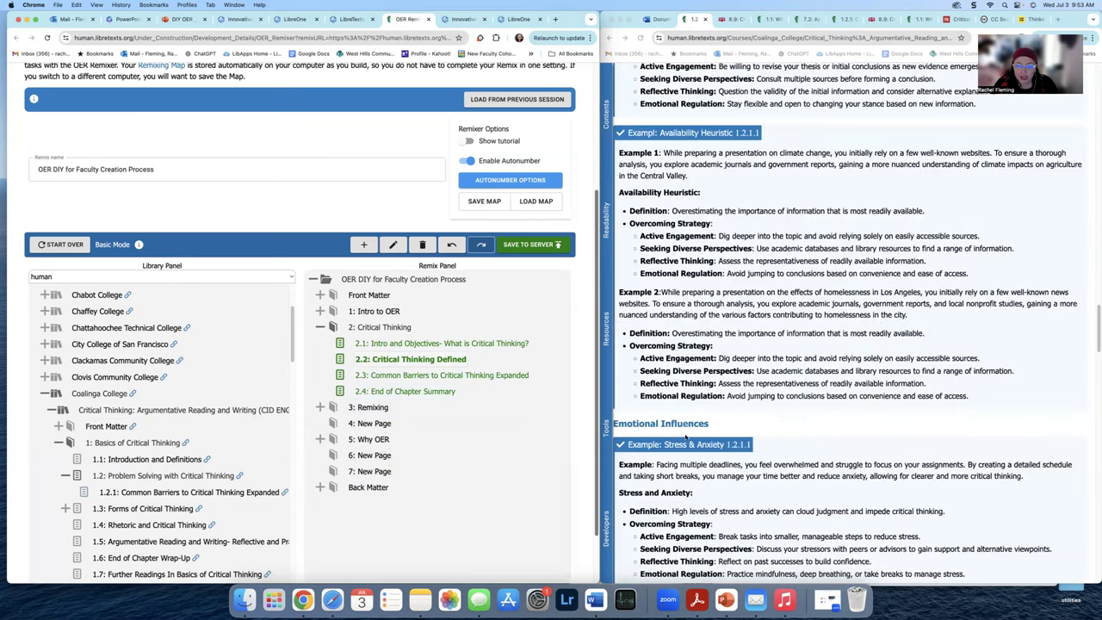
{"action": "scroll", "coordinate": [686, 437], "scroll_direction": "up", "scroll_amount": 15}
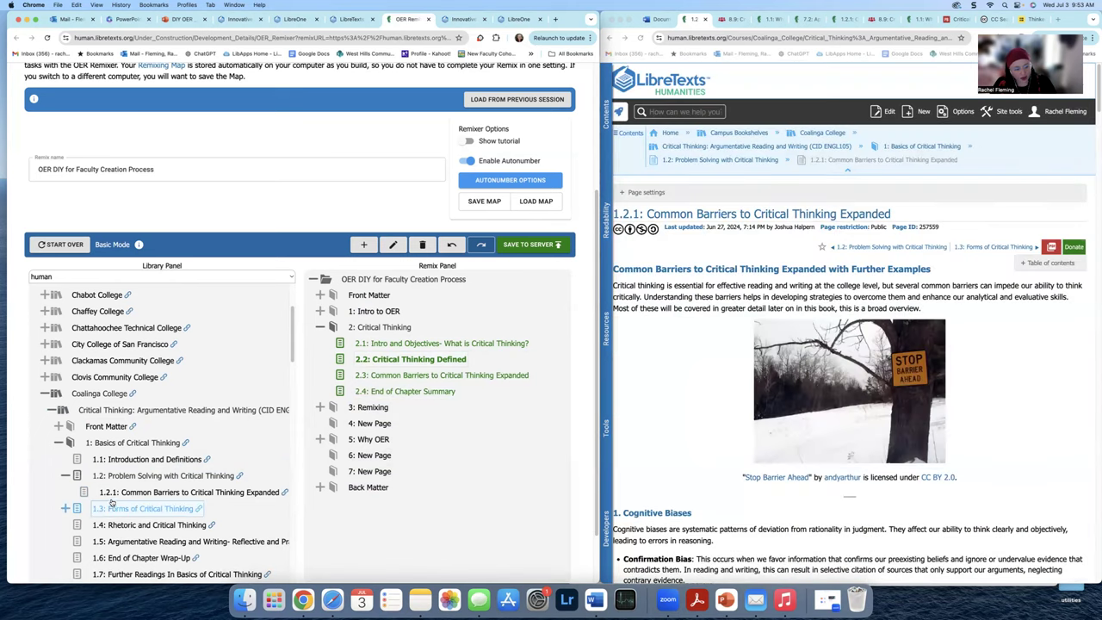
Step: Expand 1.3: Forms of Critical Thinking in the source library to find related subpages for Chapter 2
{"action": "left_click", "coordinate": [64, 508]}
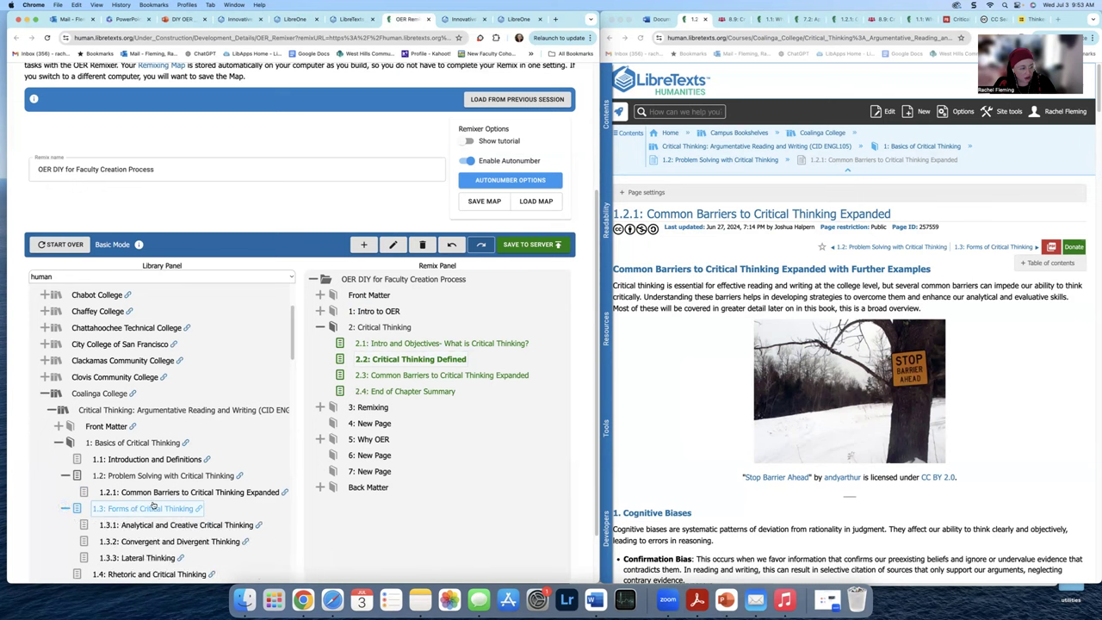
{"action": "scroll", "coordinate": [154, 506], "scroll_direction": "down", "scroll_amount": 5}
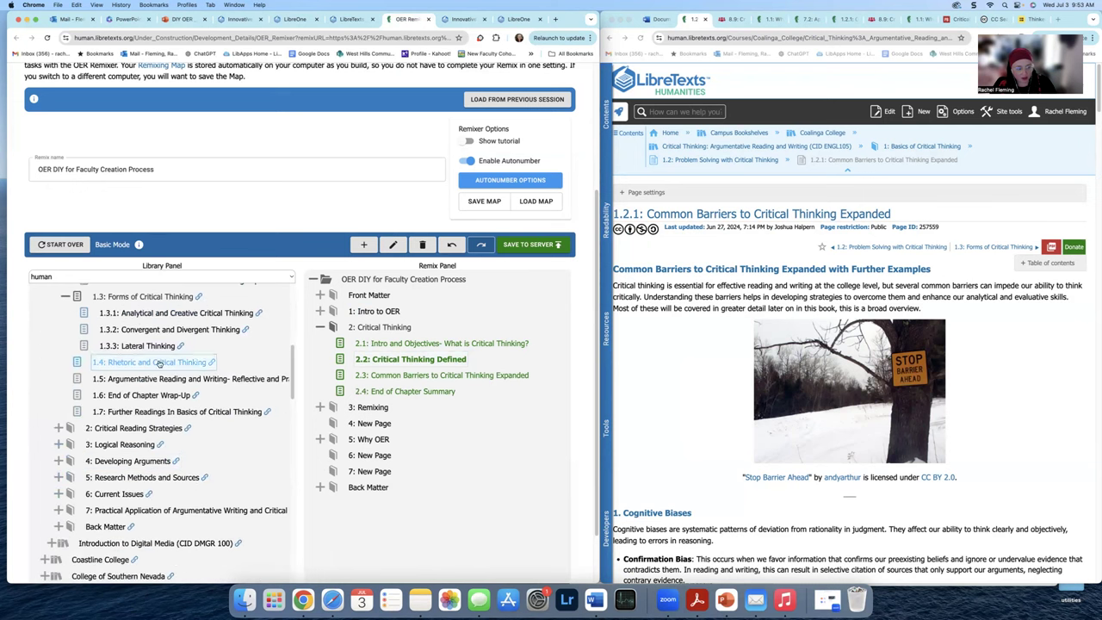
{"action": "scroll", "coordinate": [159, 363], "scroll_direction": "up", "scroll_amount": 1}
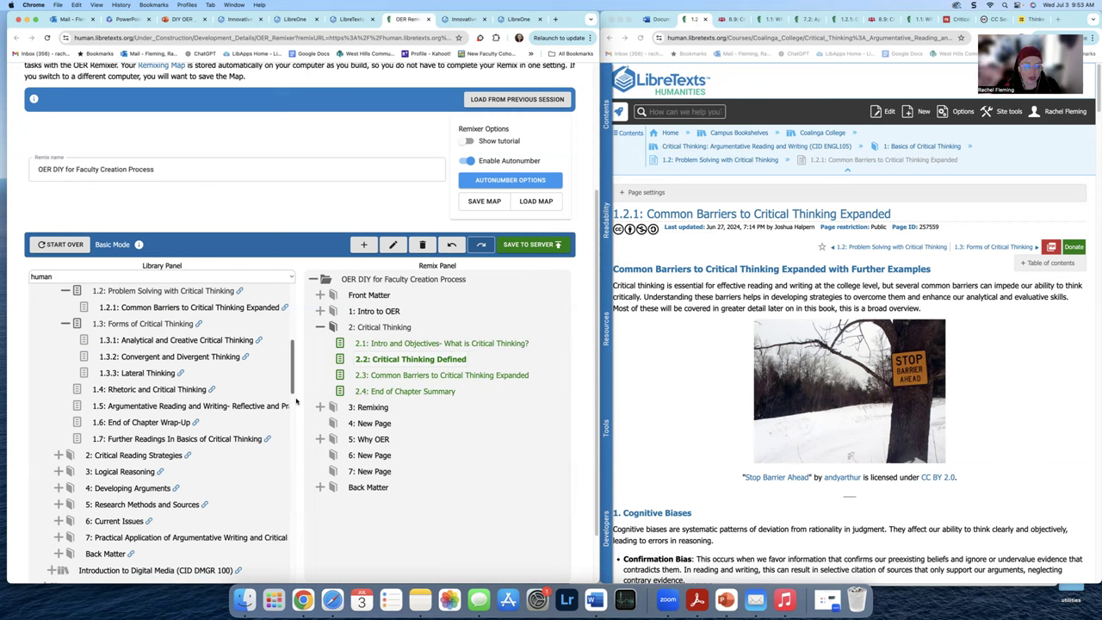
Step: Open library page 1.3.1: Analytical and Creative Critical Thinking, review its content, and return to the Remixer
{"action": "left_click", "coordinate": [258, 342]}
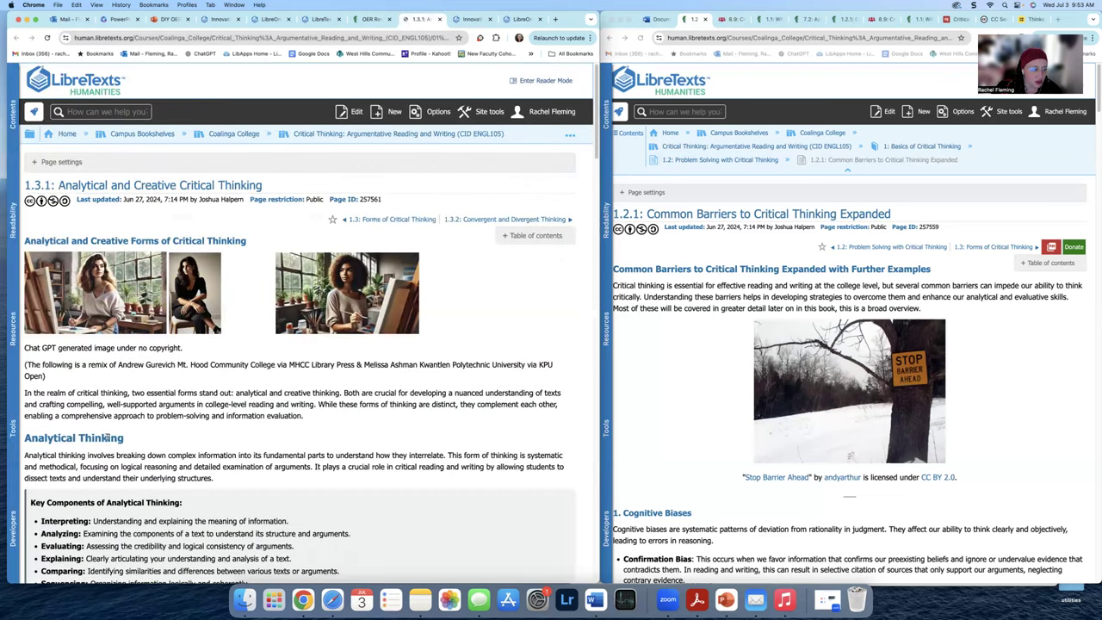
{"action": "scroll", "coordinate": [112, 433], "scroll_direction": "down", "scroll_amount": 10}
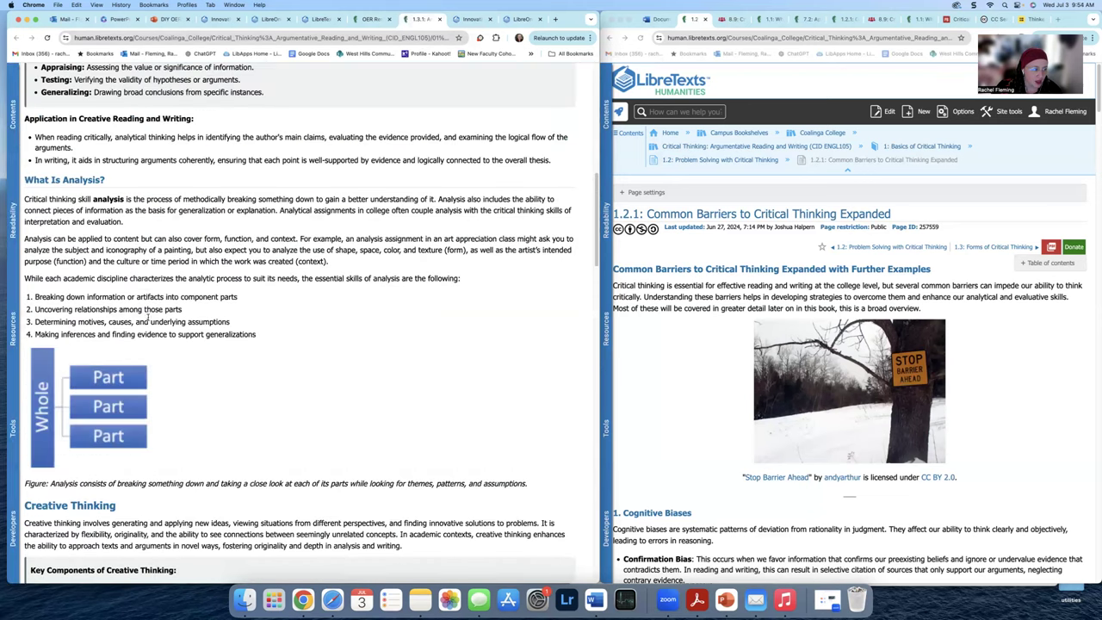
{"action": "scroll", "coordinate": [148, 317], "scroll_direction": "down", "scroll_amount": 15}
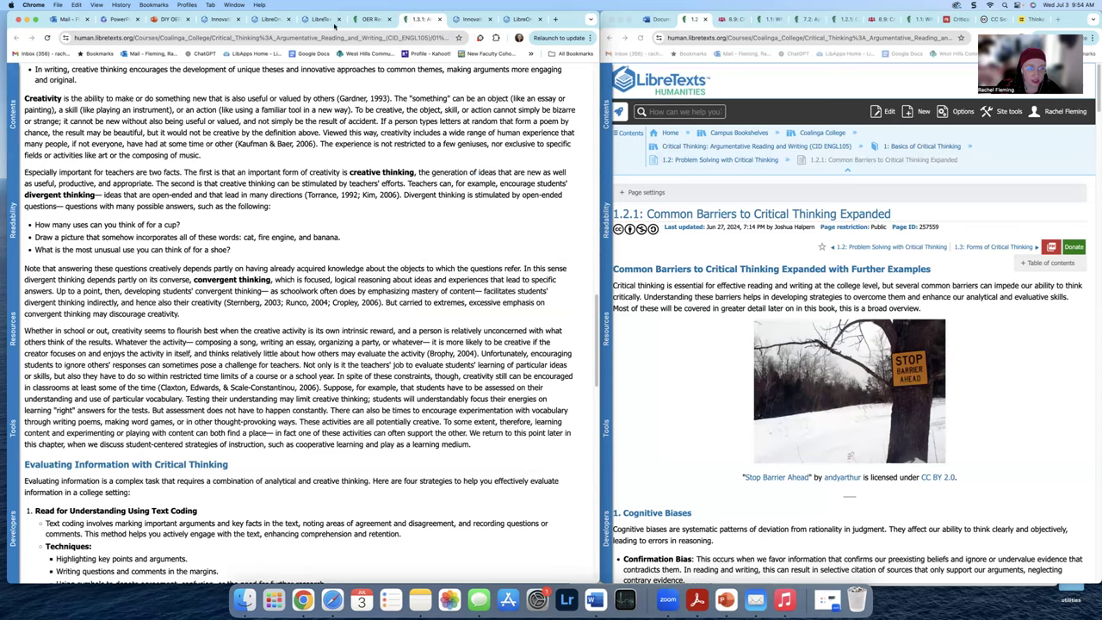
{"action": "key", "text": "ctrl+shift+Tab"}
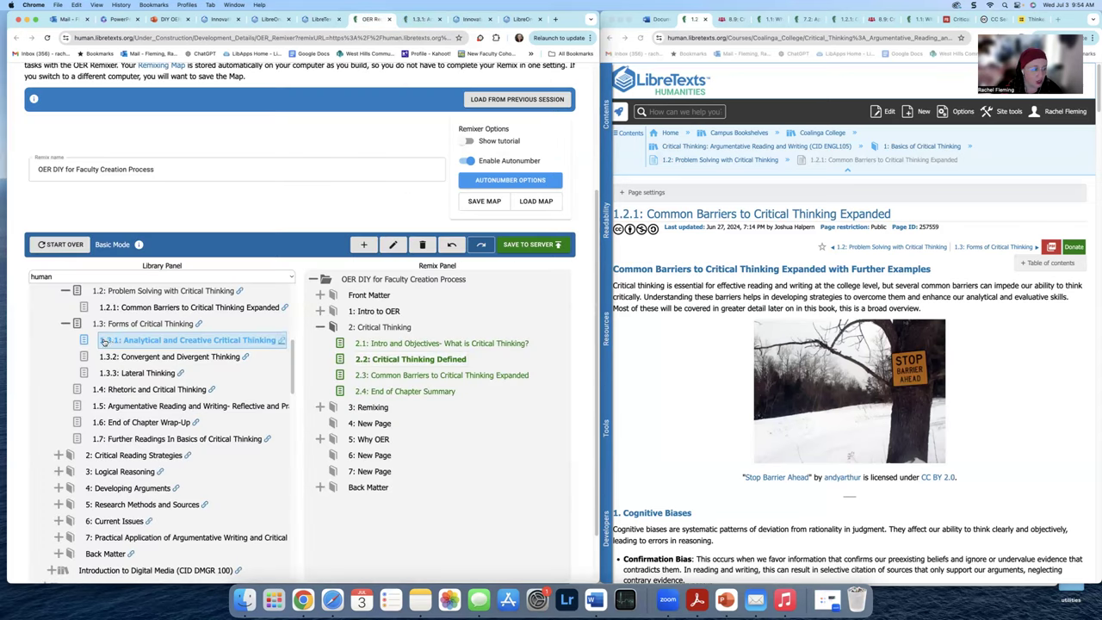
Step: Add pages 1.3.1 Analytical and Creative Critical Thinking, 1.3.2 Convergent and Divergent Thinking and 1.3.3 Lateral Thinking to Chapter 2, directly after page 2.2
{"action": "left_click_drag", "start_coordinate": [109, 342], "coordinate": [345, 369]}
{"action": "left_click_drag", "start_coordinate": [129, 357], "coordinate": [362, 389]}
{"action": "left_click_drag", "start_coordinate": [115, 374], "coordinate": [362, 406]}
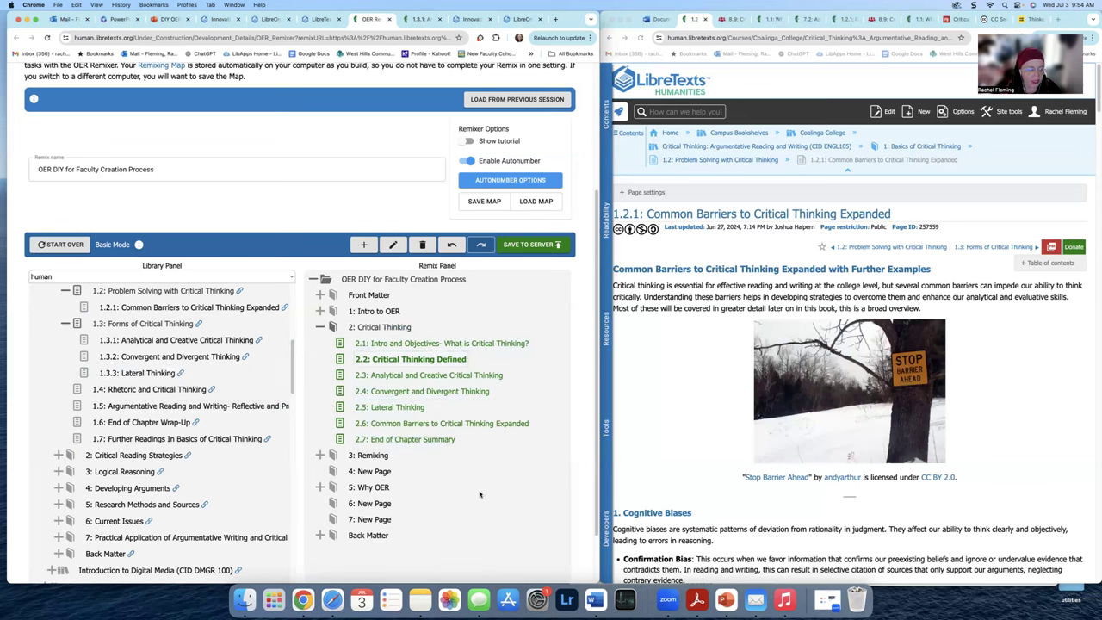
Step: Open the outline's source for examples and case studies, 7.2: Applying Critical Thinking to Advertising and News, and skim its sections and examples
{"action": "left_click", "coordinate": [654, 20]}
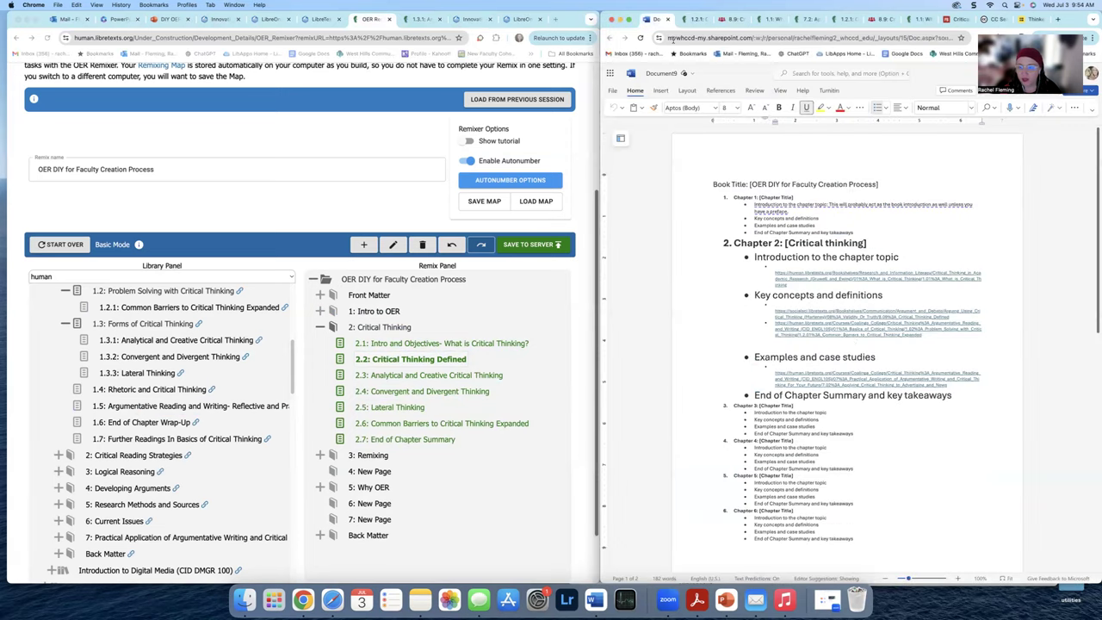
{"action": "key", "text": "BackSpace"}
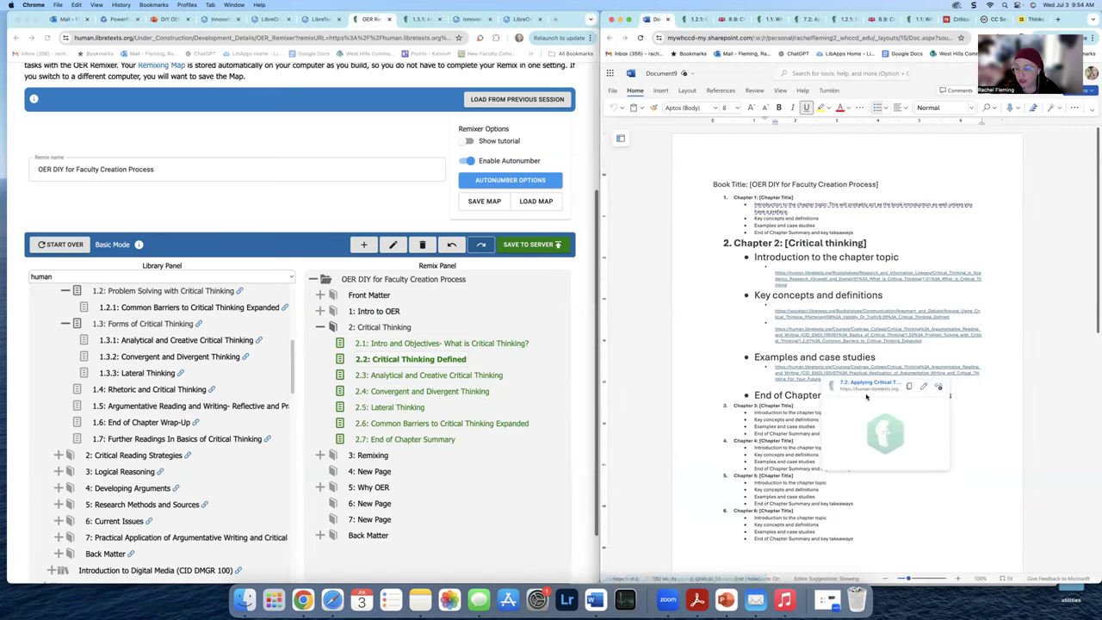
{"action": "left_click", "coordinate": [868, 384]}
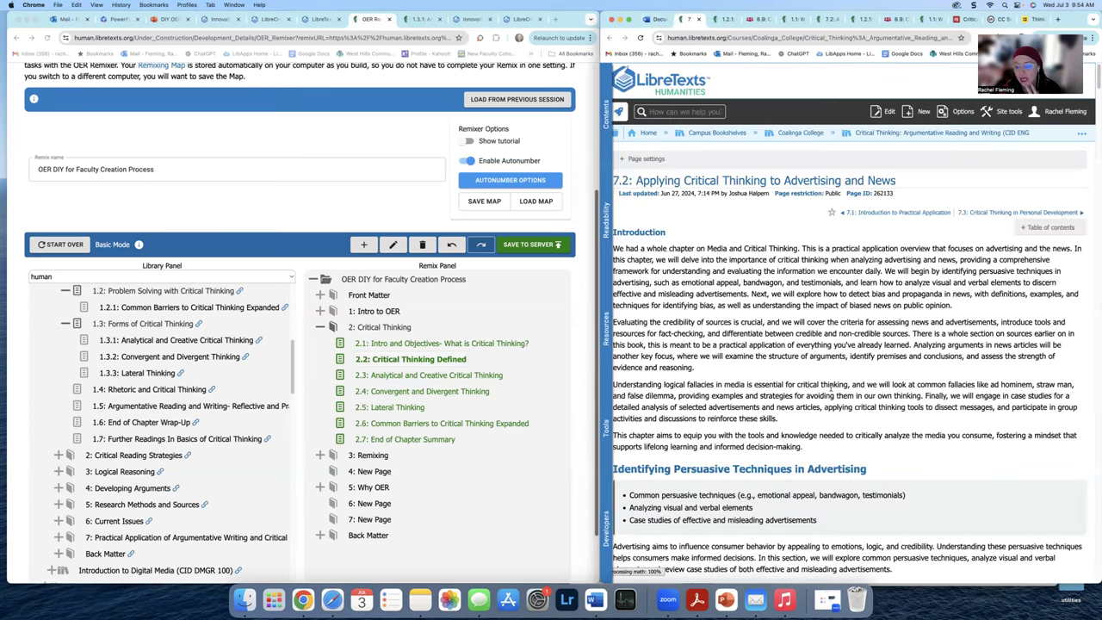
{"action": "scroll", "coordinate": [830, 394], "scroll_direction": "down", "scroll_amount": 10}
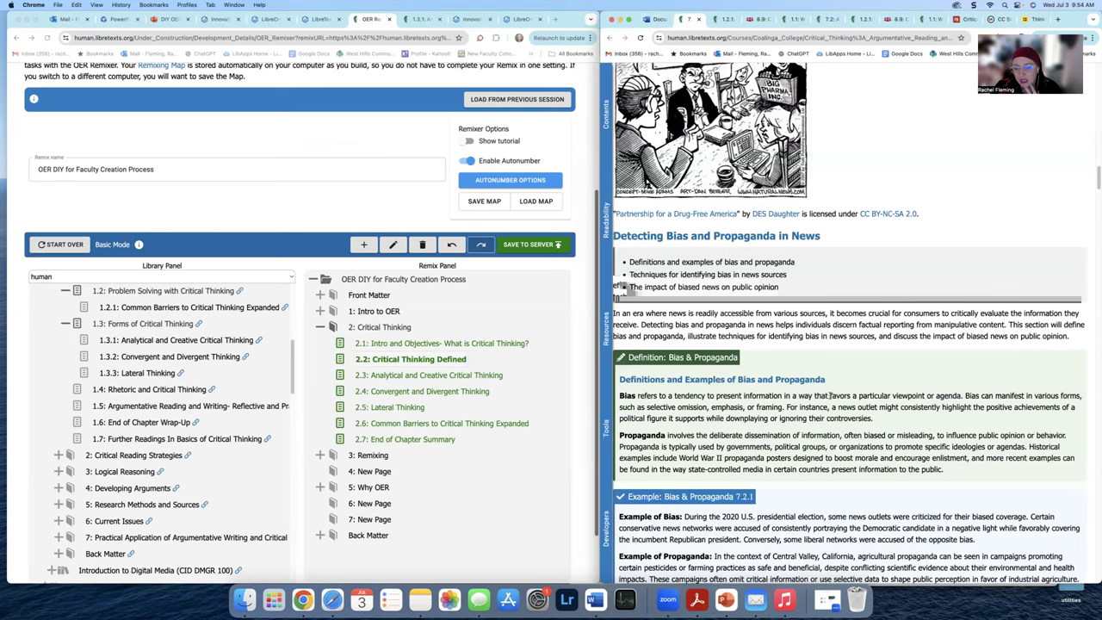
{"action": "scroll", "coordinate": [831, 396], "scroll_direction": "down", "scroll_amount": 10}
{"action": "scroll", "coordinate": [812, 388], "scroll_direction": "down", "scroll_amount": 5}
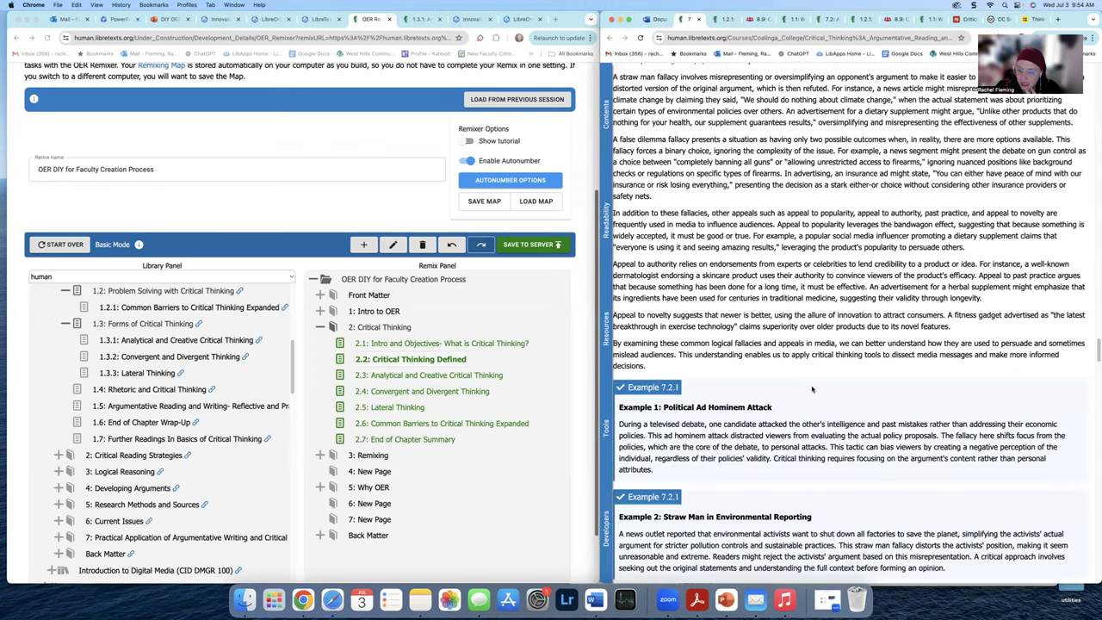
{"action": "key", "text": "Page_Down"}
Step: Add library page 7.2: Applying Critical Thinking to Advertising and News to Chapter 2, directly before the End of Chapter Summary
{"action": "left_click", "coordinate": [58, 540]}
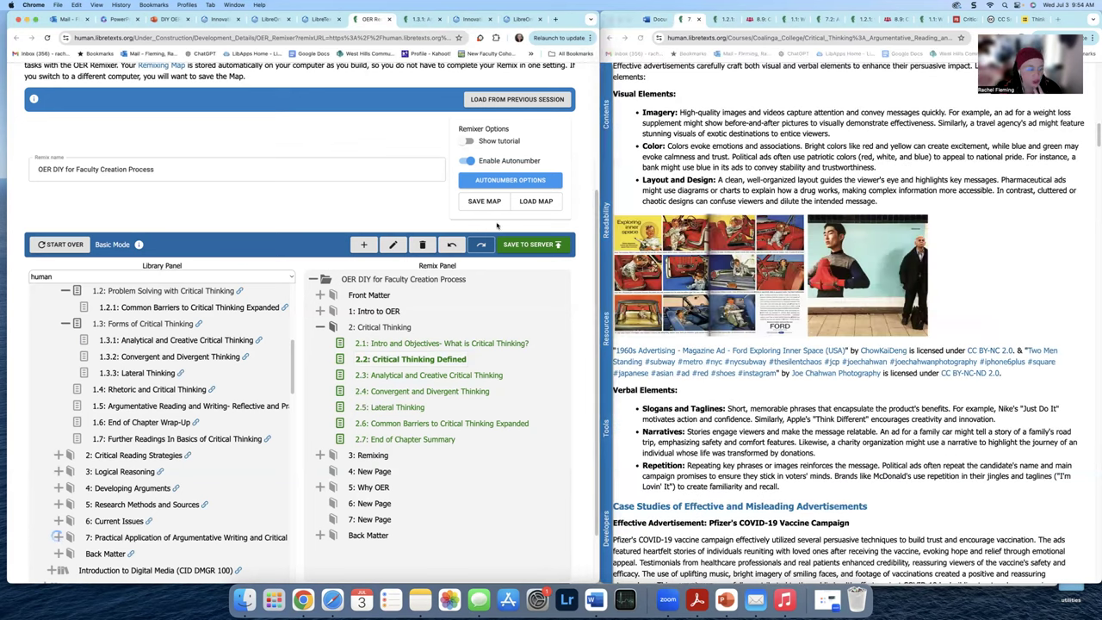
{"action": "scroll", "coordinate": [130, 502], "scroll_direction": "down", "scroll_amount": 2}
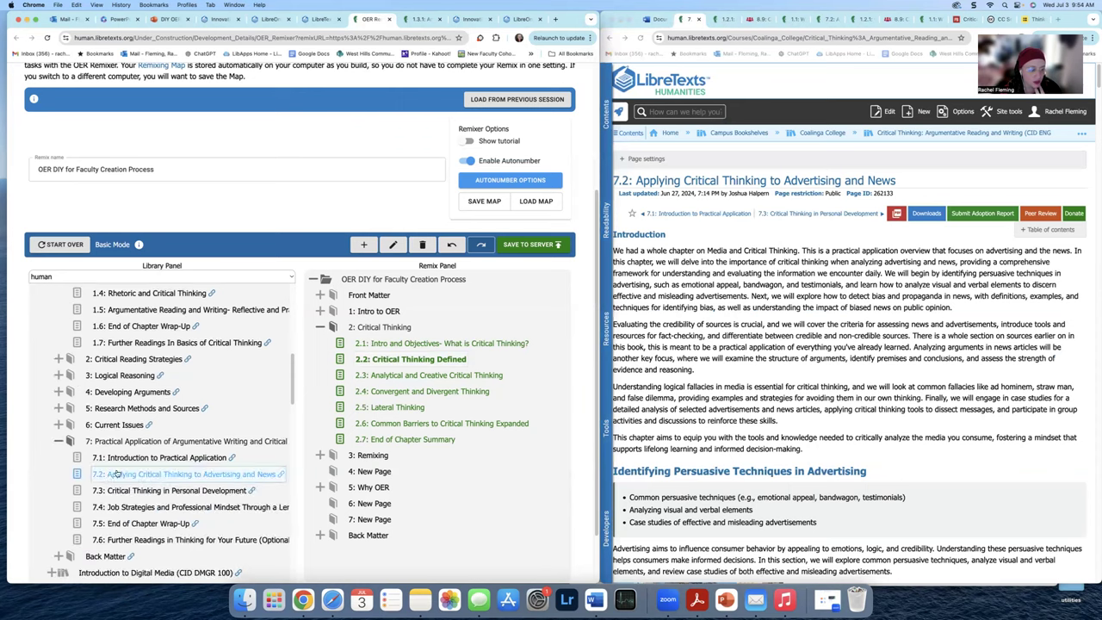
{"action": "left_click_drag", "start_coordinate": [107, 477], "coordinate": [355, 437]}
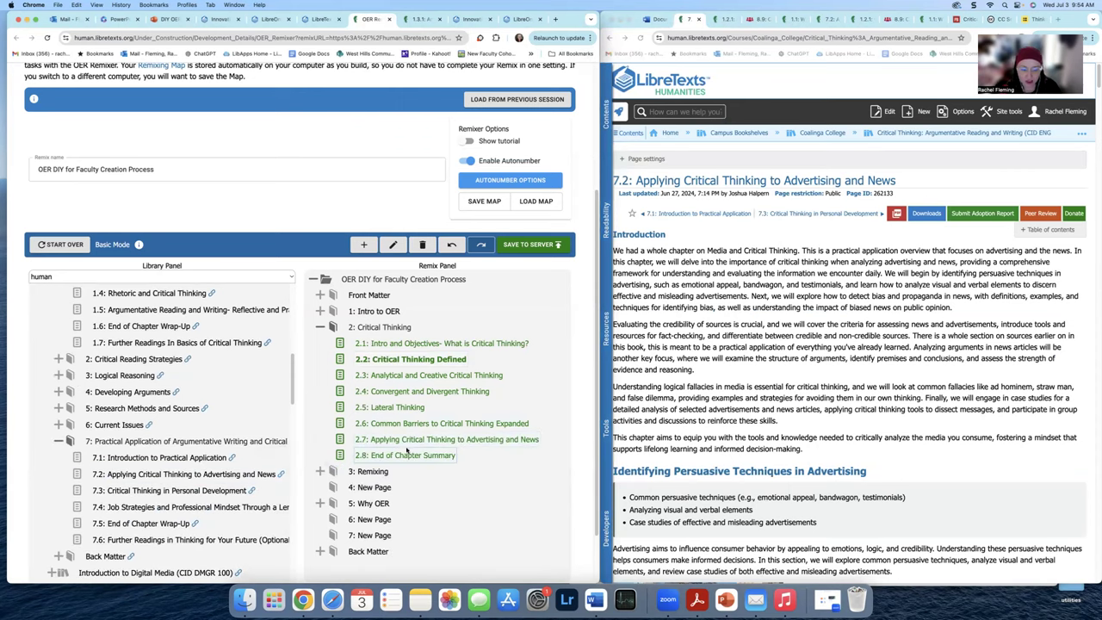
Step: Rename page 2.7 as "Case Studies: Applying Critical Thinking to Advertising and News" and save the edit
{"action": "left_click", "coordinate": [396, 440]}
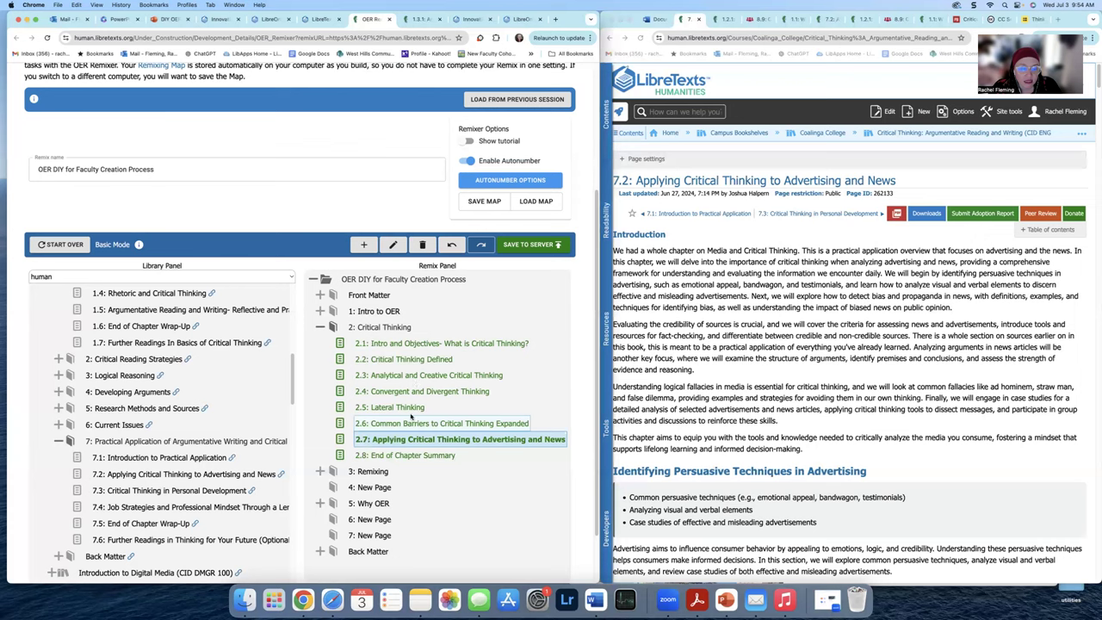
{"action": "double_click", "coordinate": [390, 442]}
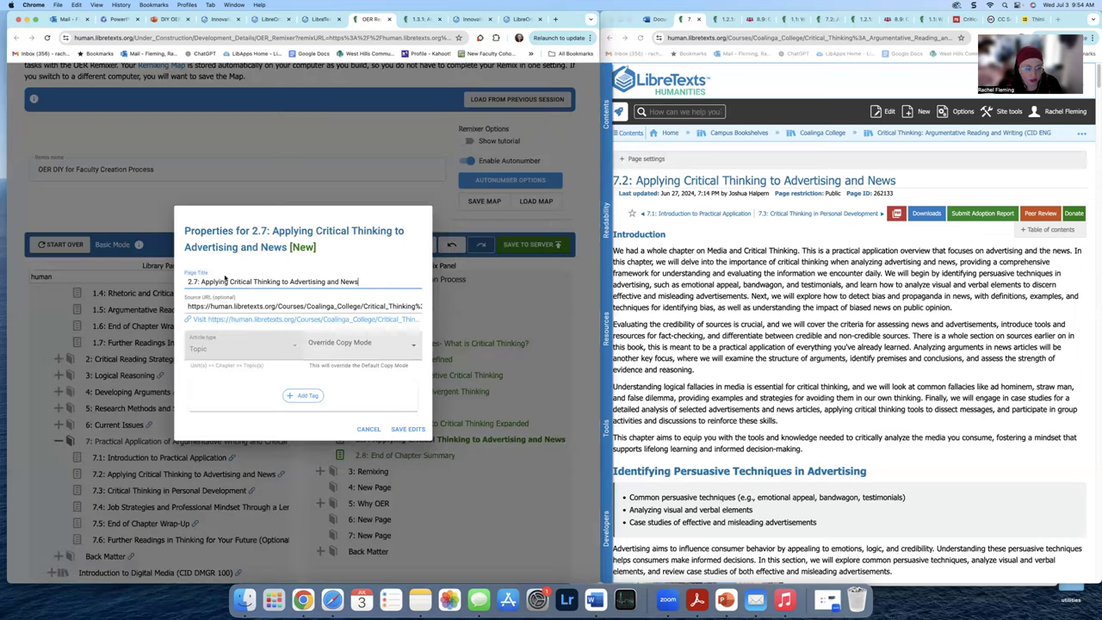
{"action": "left_click", "coordinate": [201, 282]}
{"action": "type", "text": "Case ST"}
{"action": "key", "text": "BackSpace"}
{"action": "type", "text": "tudies:"}
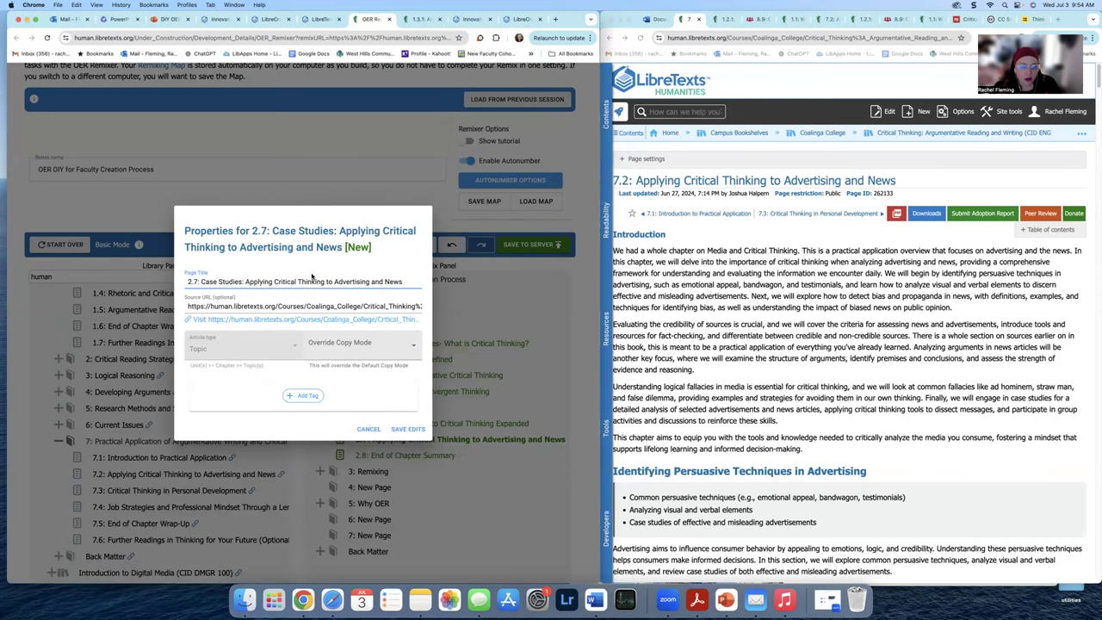
{"action": "left_click", "coordinate": [407, 429]}
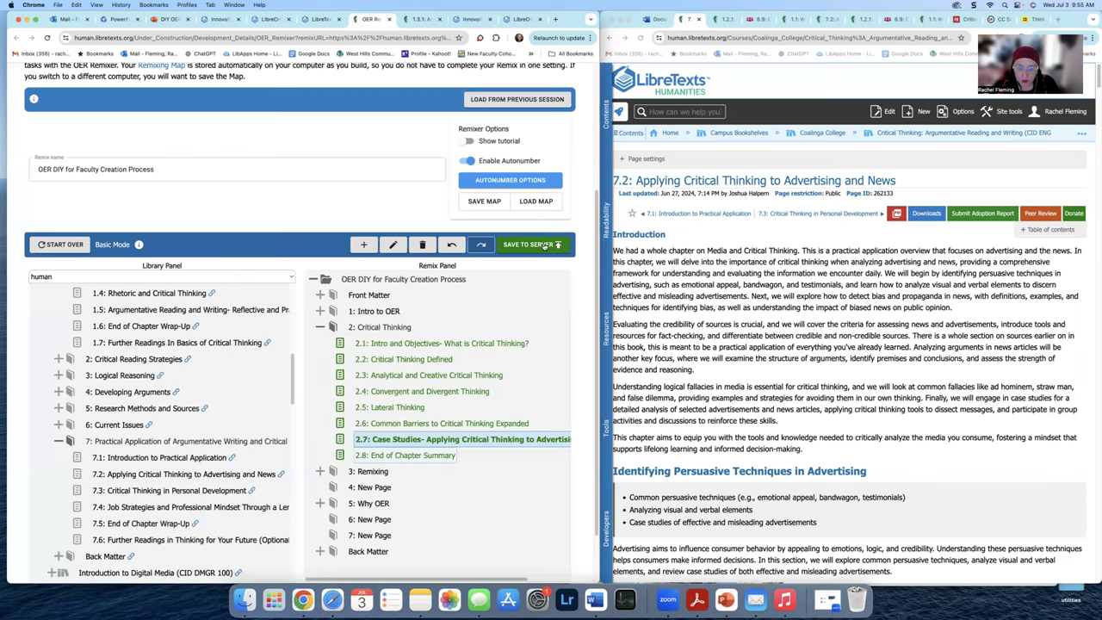
Step: Publish the remix to the server and bring up the Word outline beside it
{"action": "left_click", "coordinate": [544, 245]}
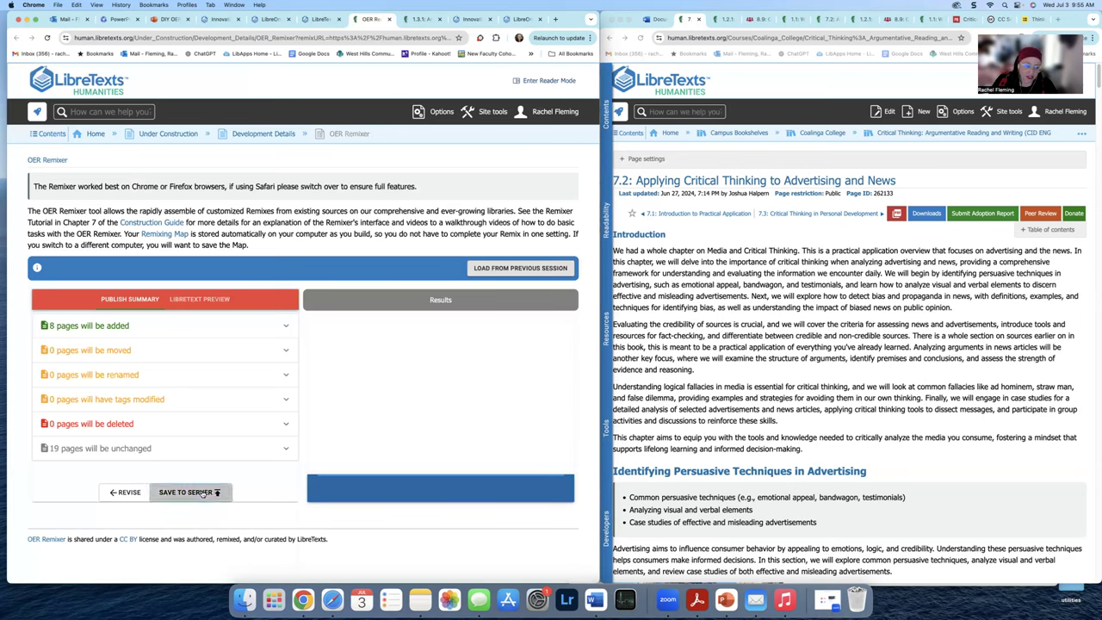
{"action": "left_click", "coordinate": [204, 492]}
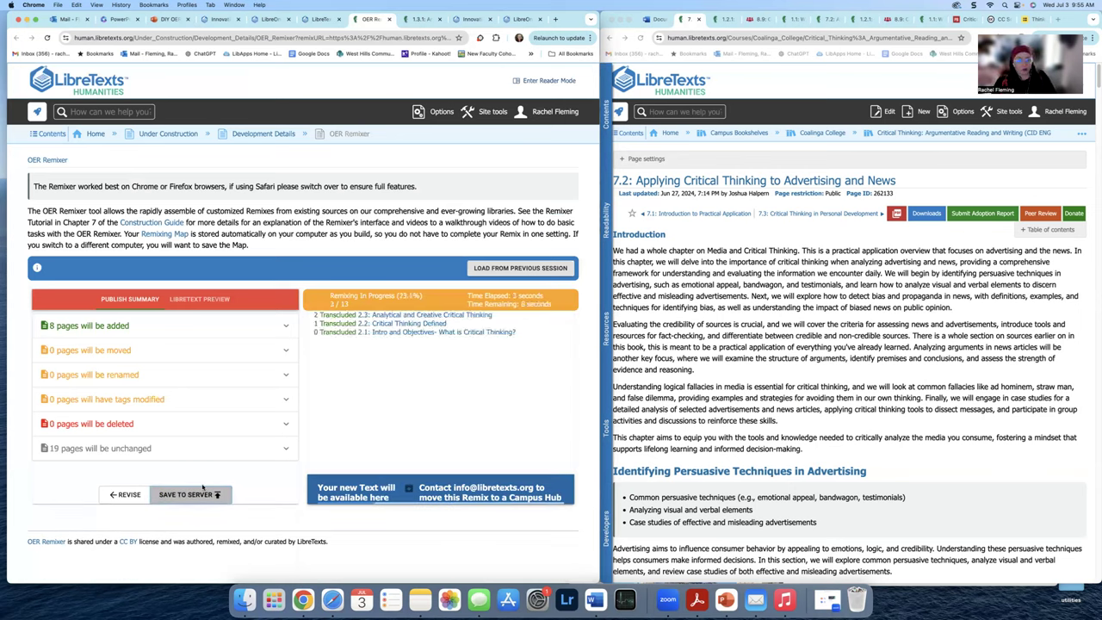
{"action": "left_click", "coordinate": [646, 21]}
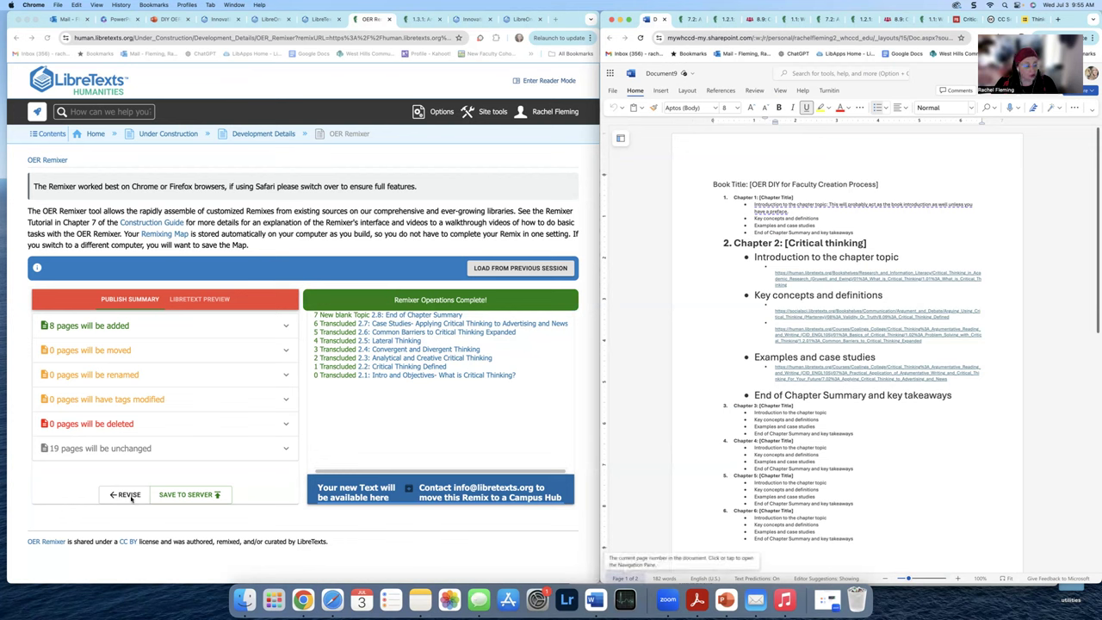
Step: Open the published book, widen its browser window, and go to Chapter 2: Critical Thinking
{"action": "left_click", "coordinate": [353, 491]}
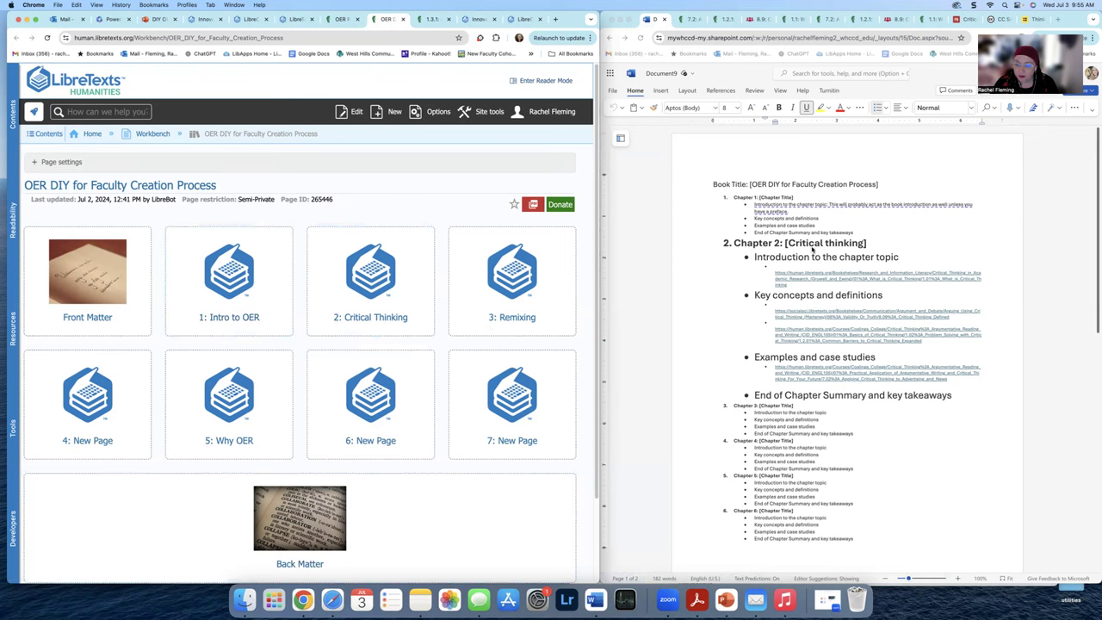
{"action": "left_click_drag", "start_coordinate": [600, 295], "coordinate": [1082, 293]}
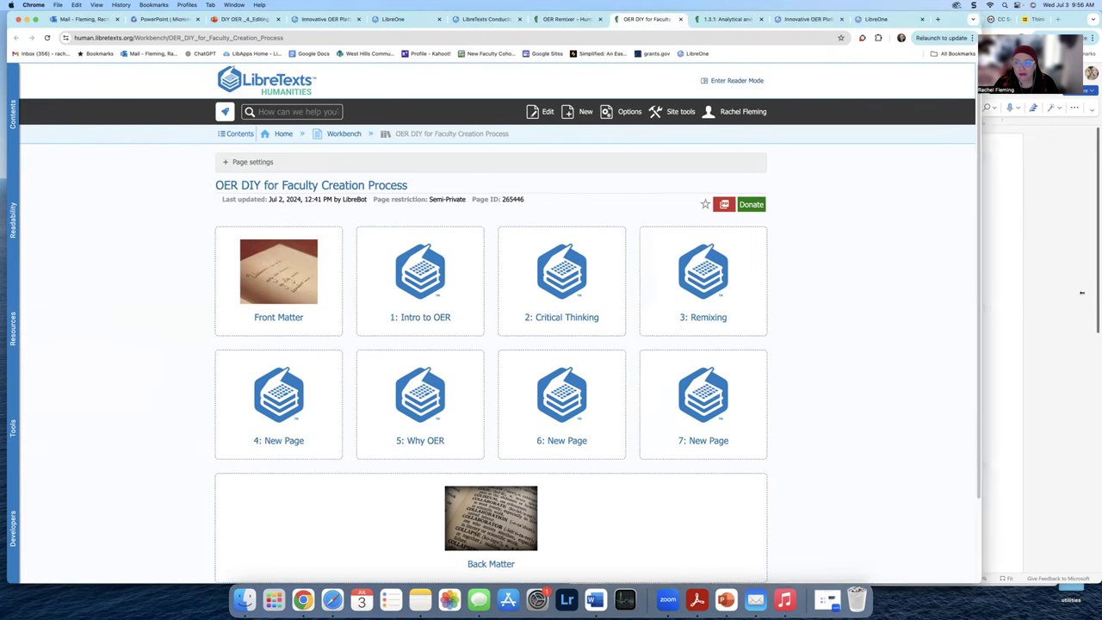
{"action": "left_click", "coordinate": [622, 292]}
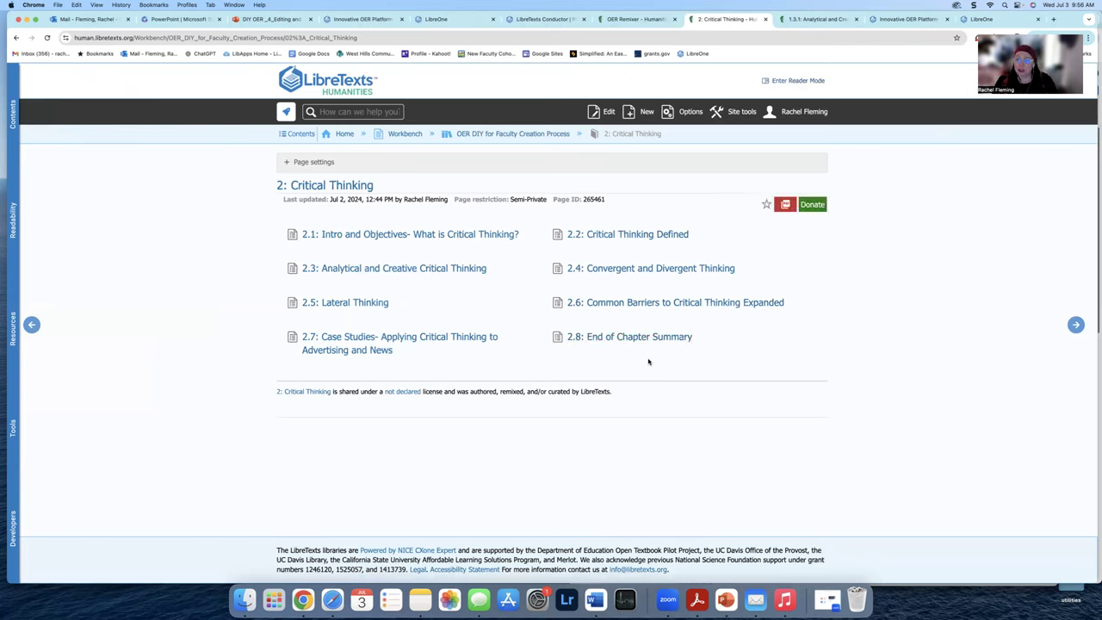
Step: Check the thumbnail upload option in the Chapter 2 page settings, then close the settings
{"action": "left_click", "coordinate": [289, 162]}
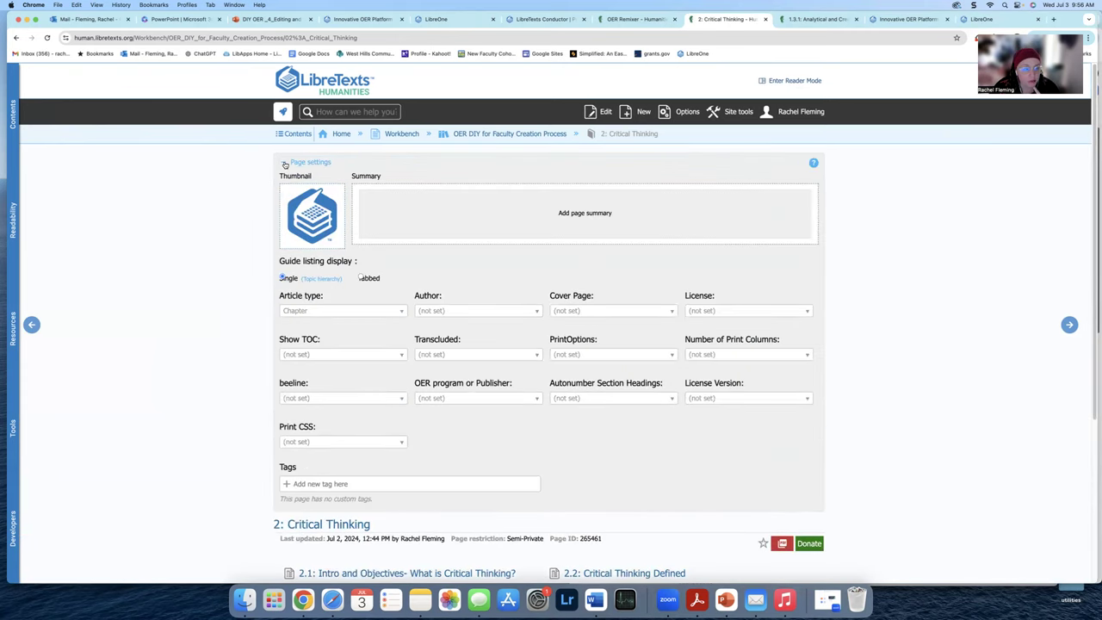
{"action": "mouse_move", "coordinate": [319, 193]}
{"action": "left_click", "coordinate": [341, 198]}
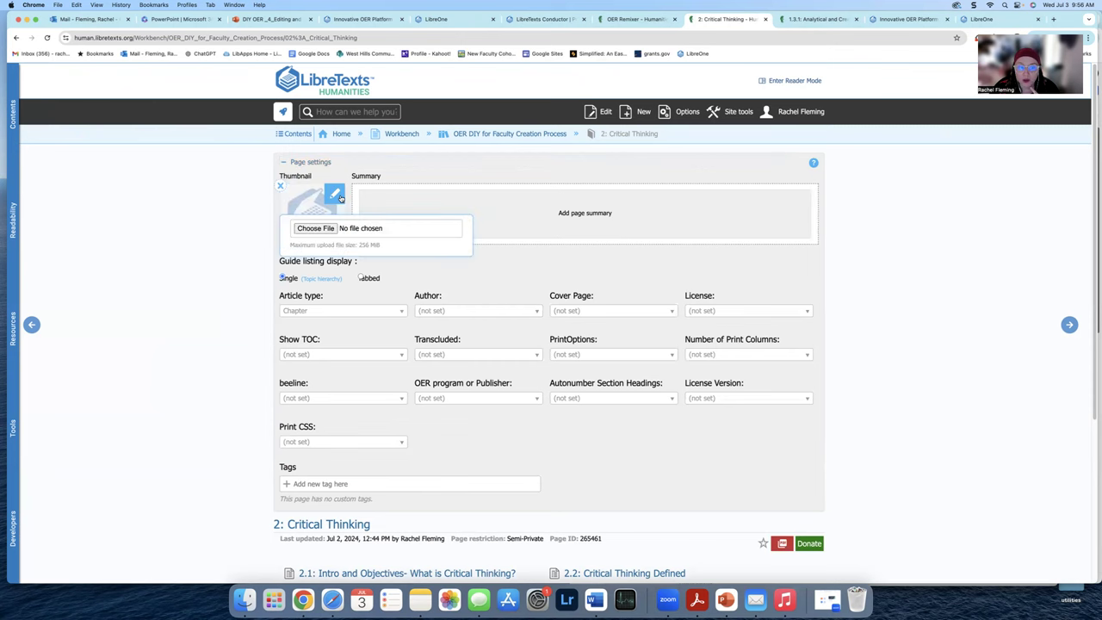
{"action": "left_click", "coordinate": [298, 162]}
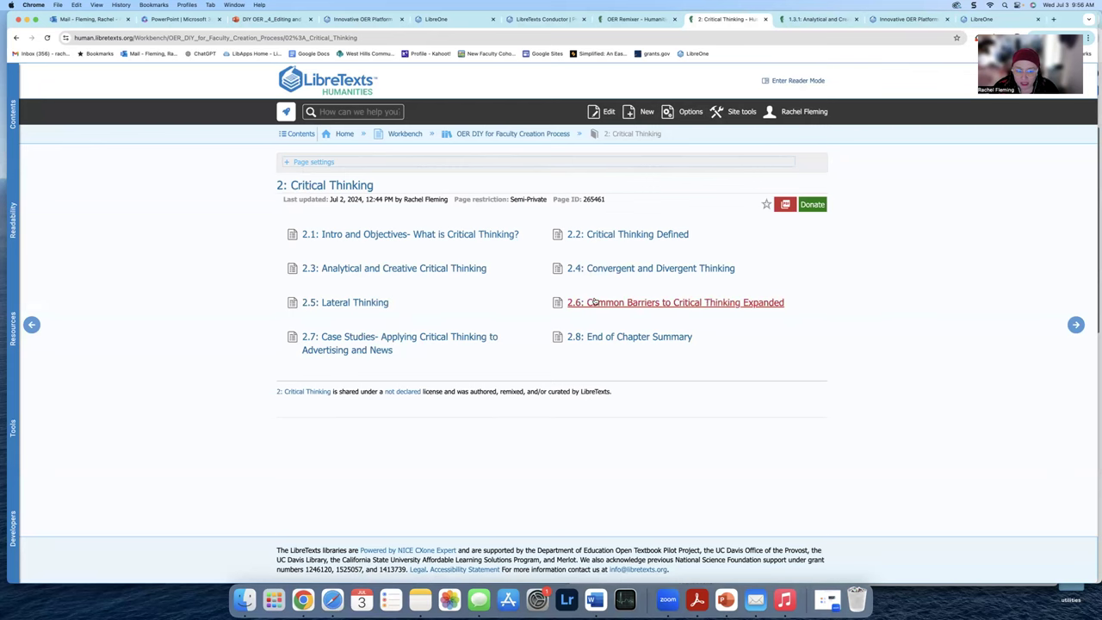
Step: Open page 2.1: Intro and Objectives- What is Critical Thinking?, inspect its content-reuse block in the editor, and leave without changes
{"action": "left_click", "coordinate": [348, 235]}
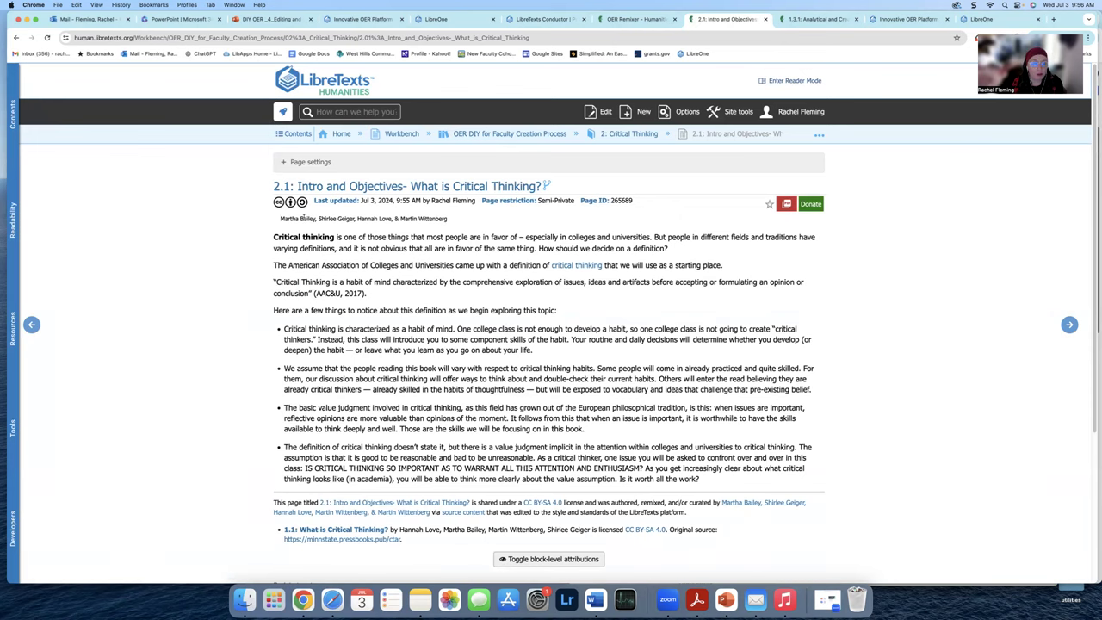
{"action": "left_click", "coordinate": [606, 114]}
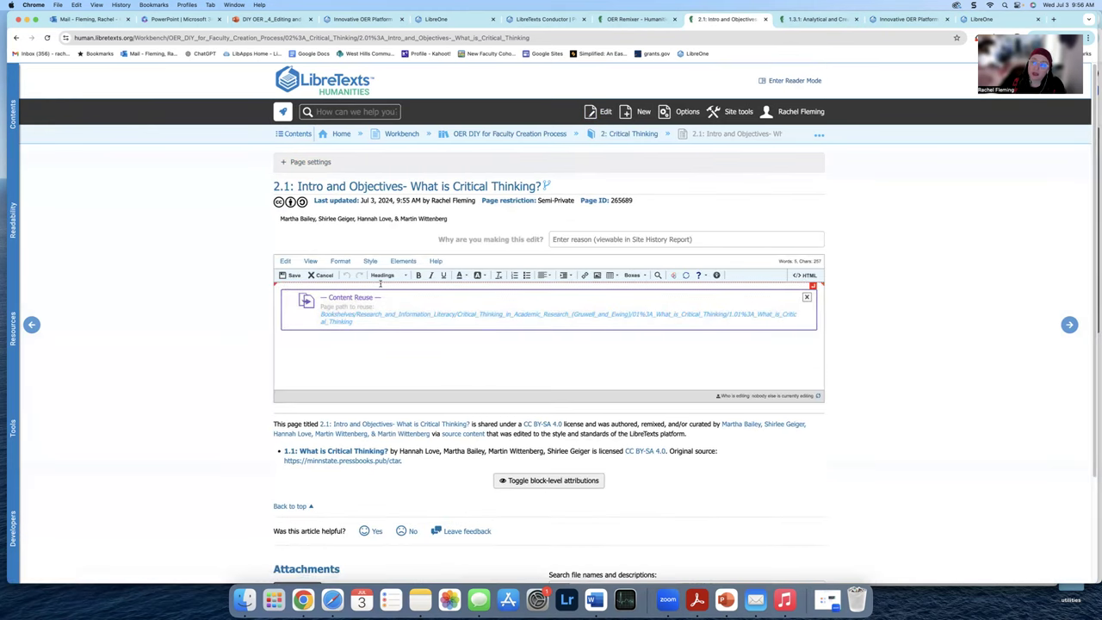
{"action": "left_click", "coordinate": [324, 275]}
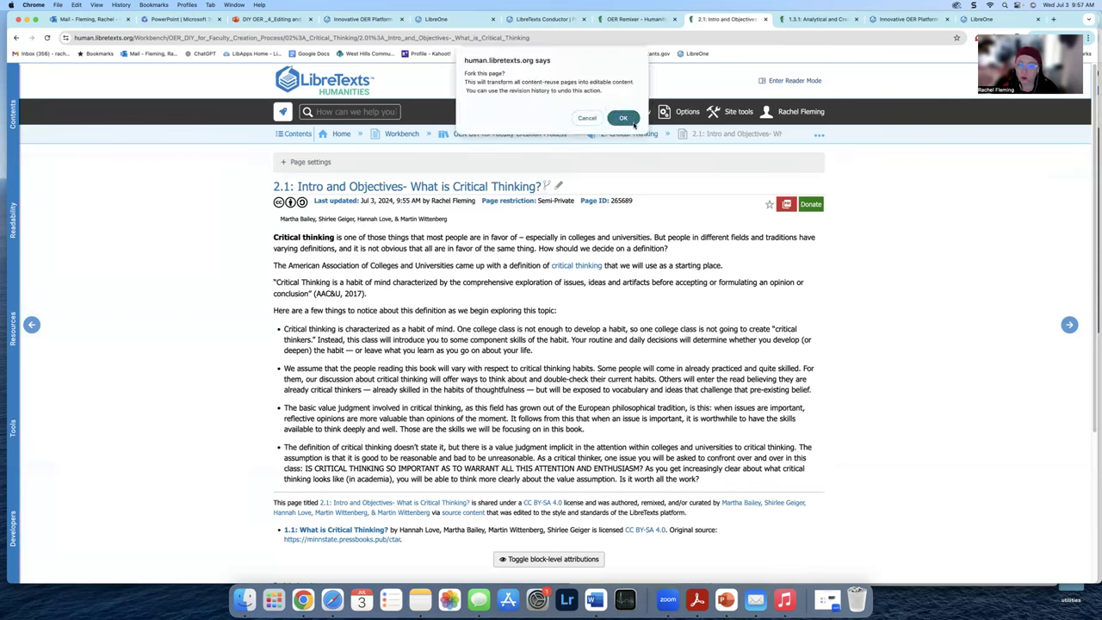
Step: Fork page 2.1 to turn its reused content into editable content
{"action": "left_click", "coordinate": [622, 120]}
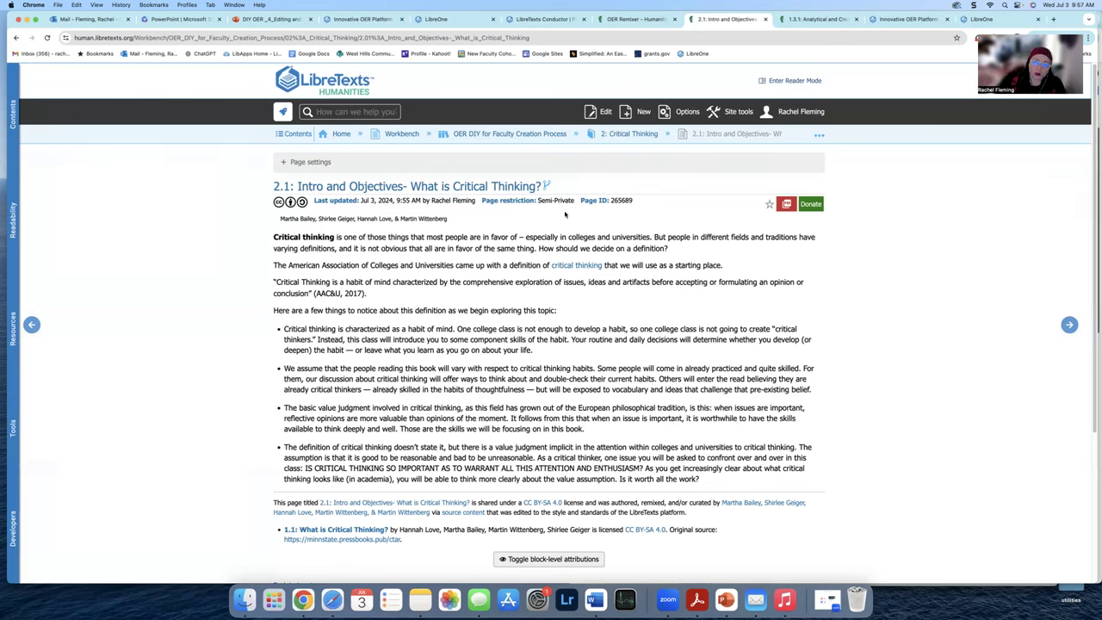
{"action": "mouse_move", "coordinate": [558, 193]}
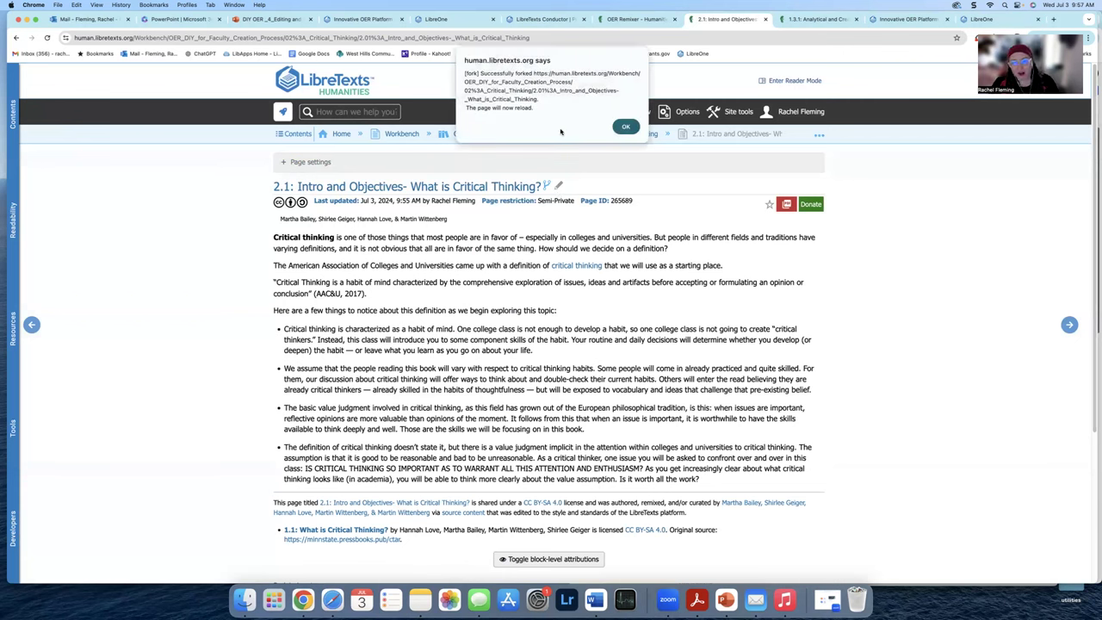
{"action": "left_click", "coordinate": [627, 126]}
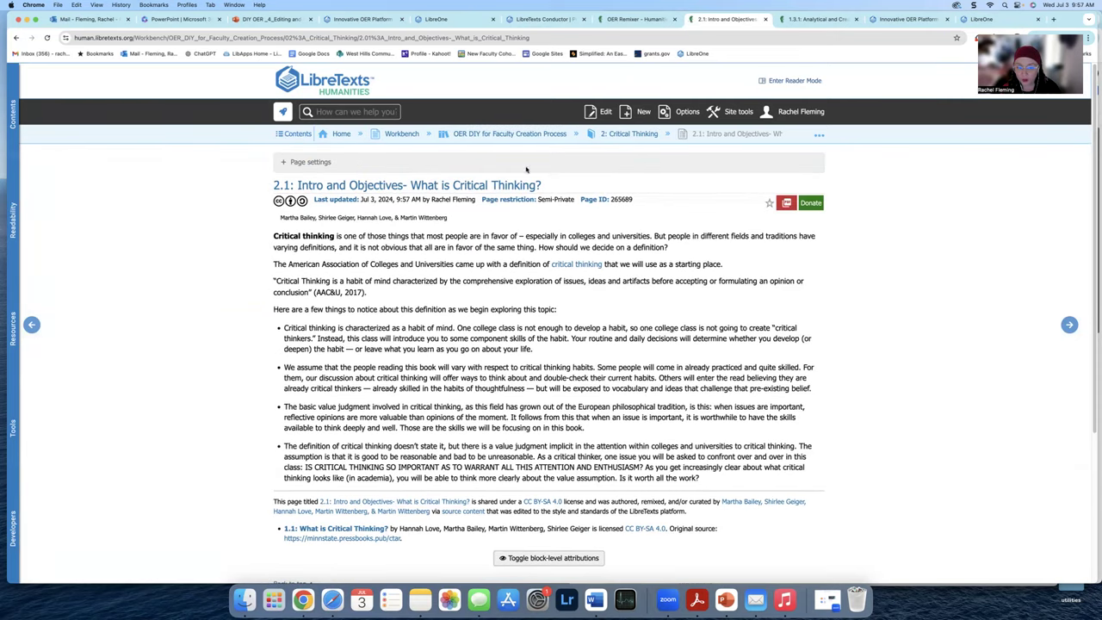
Step: Edit page 2.1 and insert a Learning Objectives box on a new line after the AAC&U quotation
{"action": "left_click", "coordinate": [606, 113]}
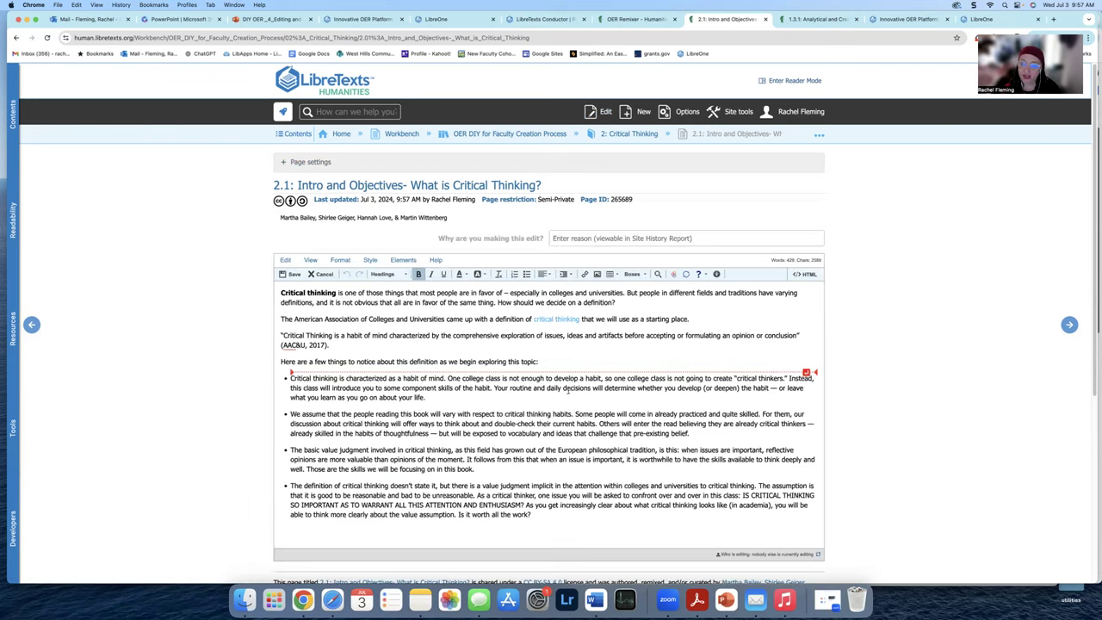
{"action": "left_click_drag", "start_coordinate": [283, 301], "coordinate": [363, 401]}
{"action": "left_click", "coordinate": [366, 347]}
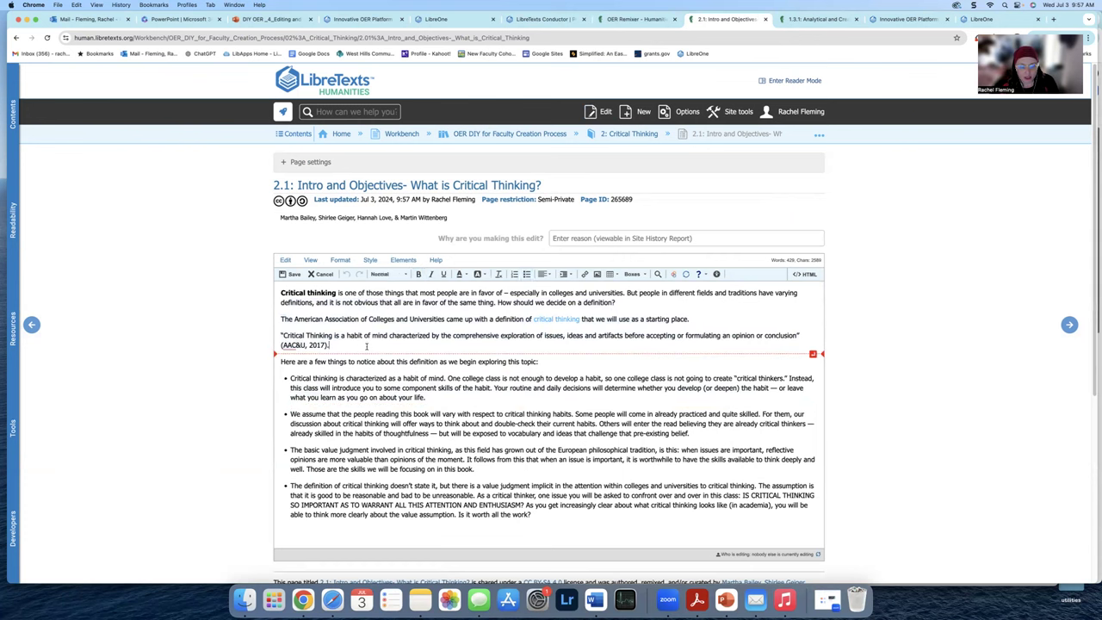
{"action": "key", "text": "Return"}
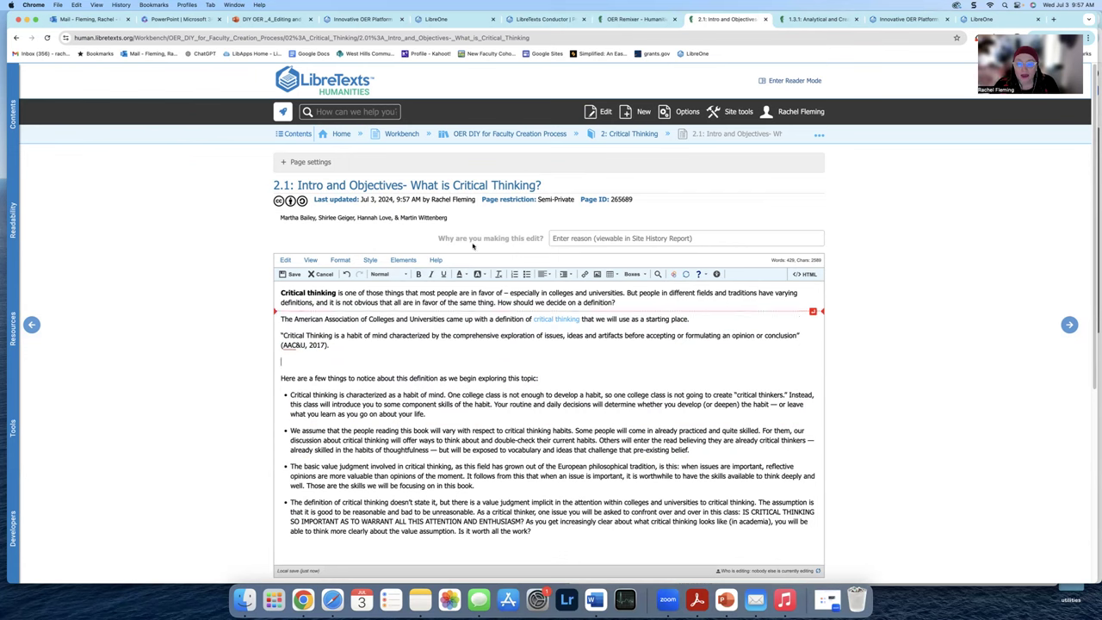
{"action": "left_click", "coordinate": [634, 274]}
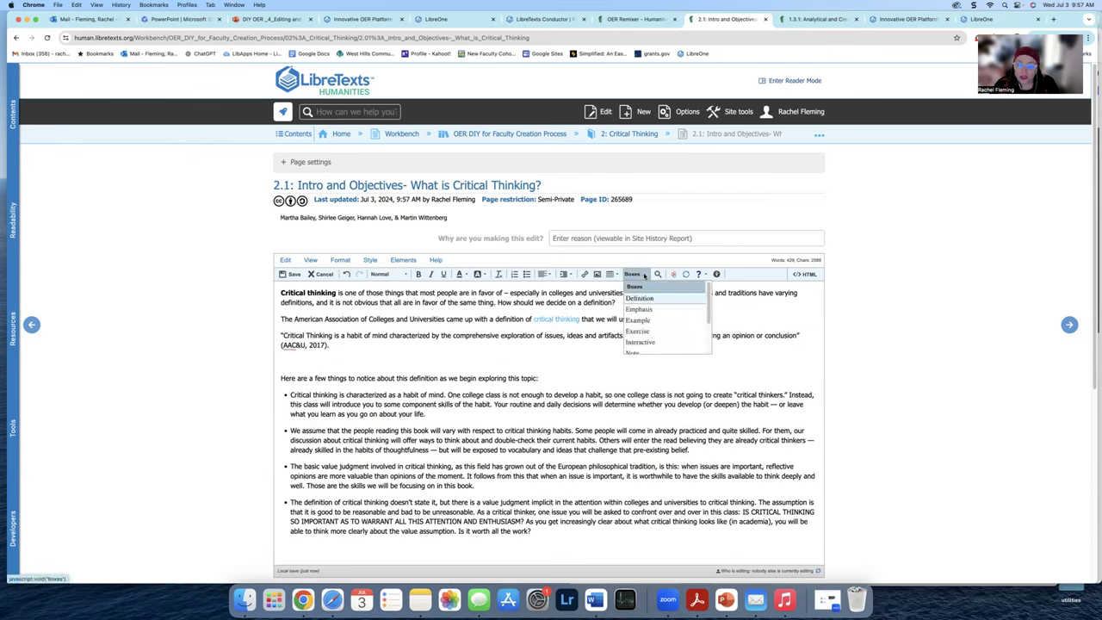
{"action": "scroll", "coordinate": [637, 319], "scroll_direction": "down", "scroll_amount": 2}
{"action": "left_click", "coordinate": [637, 331]}
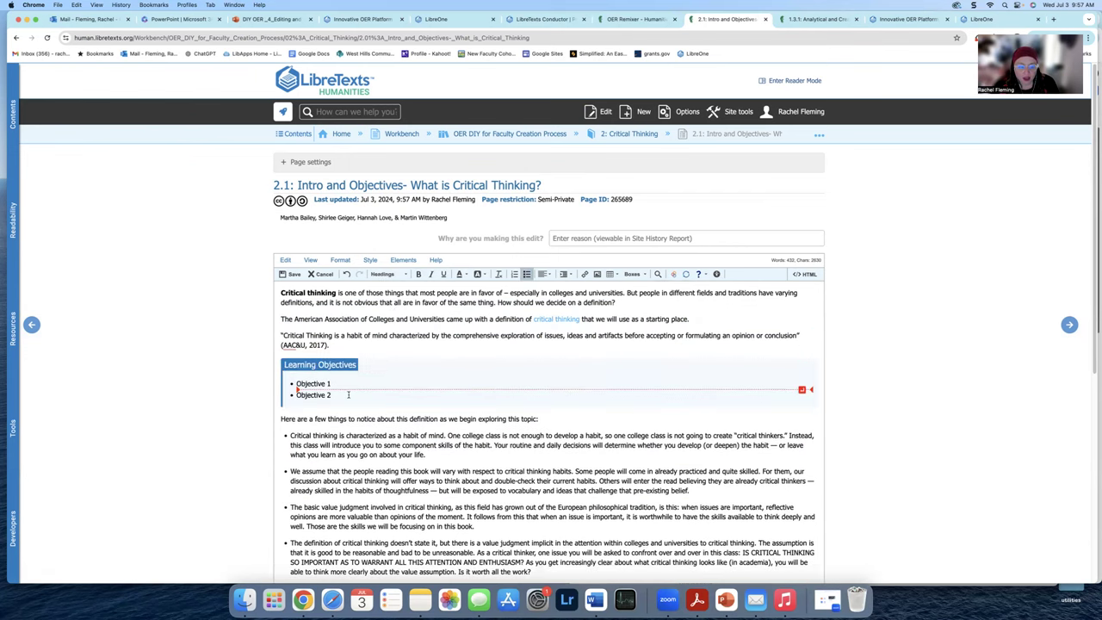
Step: Add three more bullets below Objective 2 in the Learning Objectives box, with a period as placeholder in the first two
{"action": "key", "text": "Return"}
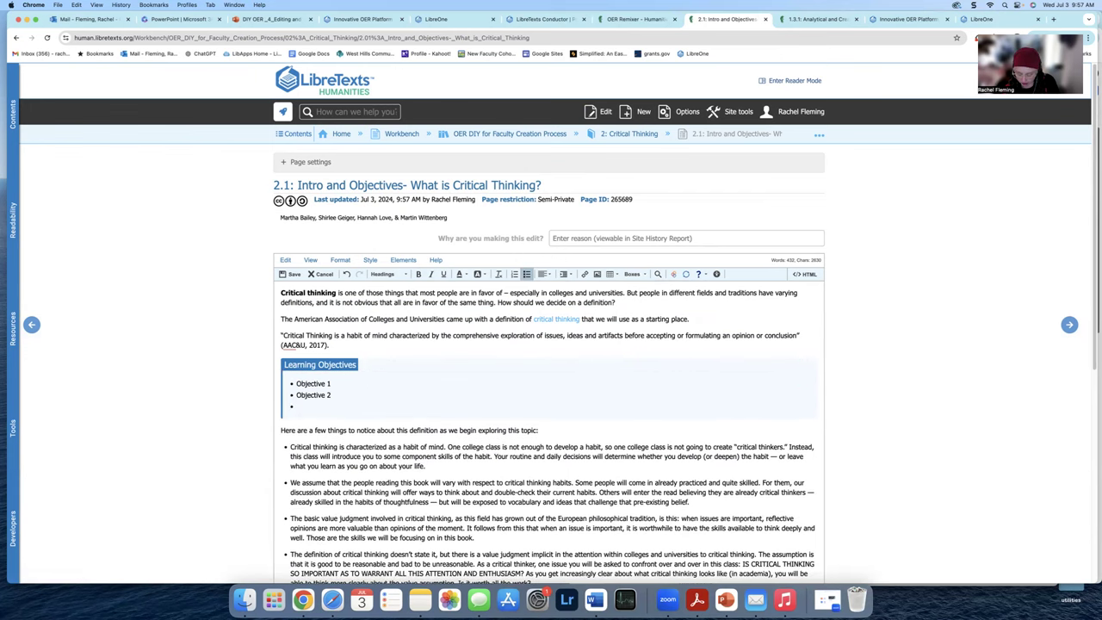
{"action": "key", "text": "Return"}
{"action": "key", "text": "Return"}
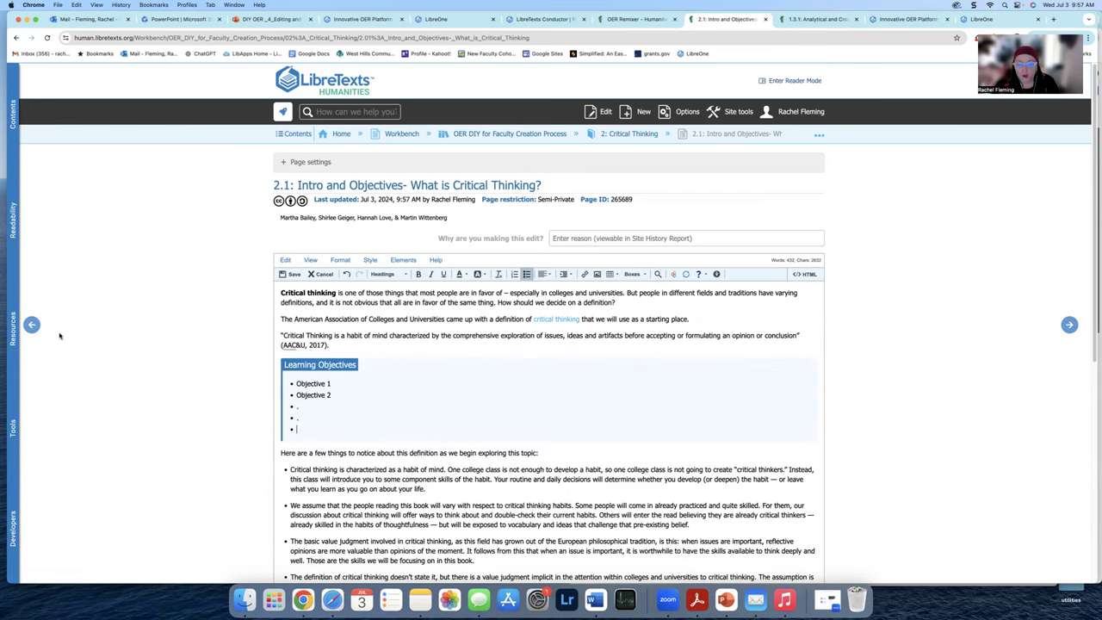
{"action": "scroll", "coordinate": [531, 328], "scroll_direction": "down", "scroll_amount": 5}
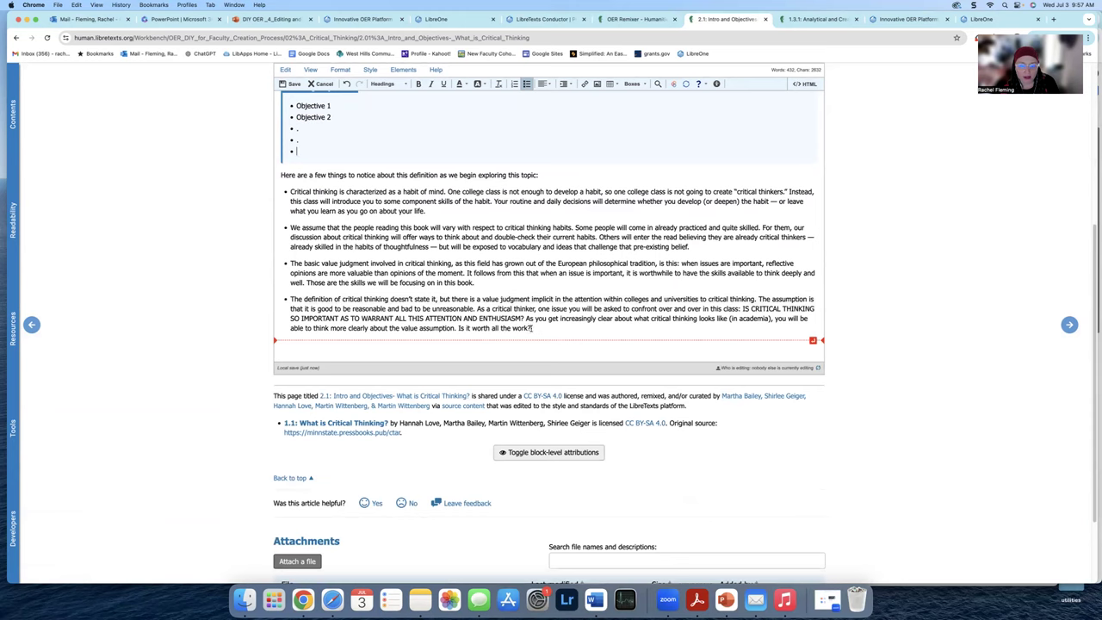
Step: Add a bullet reading "sdjfksjldkfjslk" after the last list item on page 2.1, save the page and check the result
{"action": "left_click", "coordinate": [532, 328]}
{"action": "key", "text": "Return"}
{"action": "type", "text": "sdjfksjldkfjslk"}
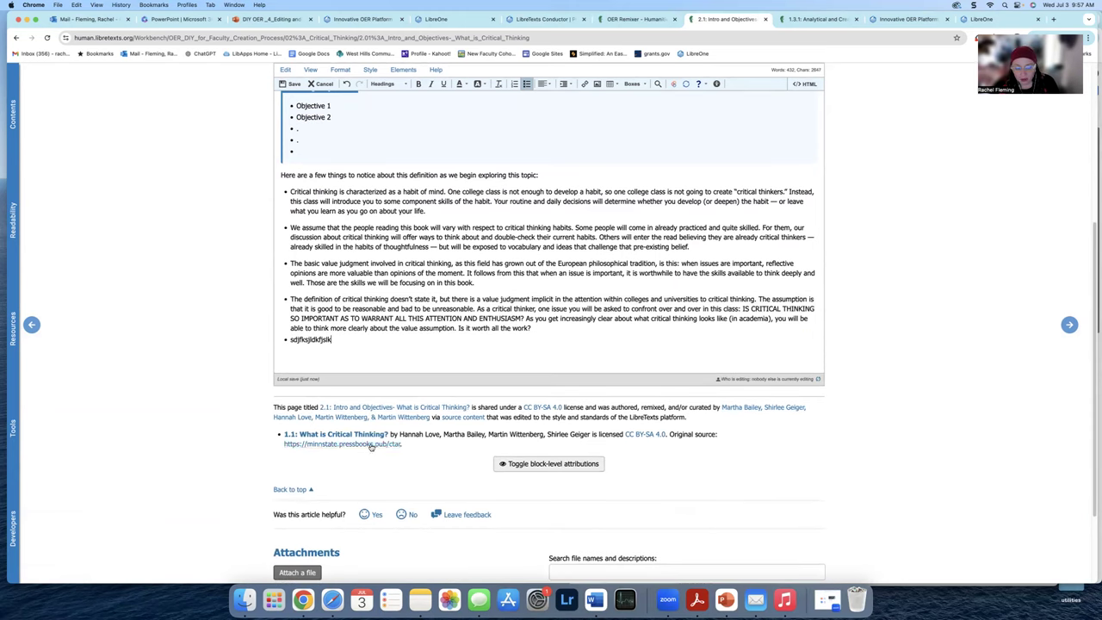
{"action": "scroll", "coordinate": [438, 355], "scroll_direction": "down", "scroll_amount": 2}
{"action": "scroll", "coordinate": [387, 344], "scroll_direction": "up", "scroll_amount": 8}
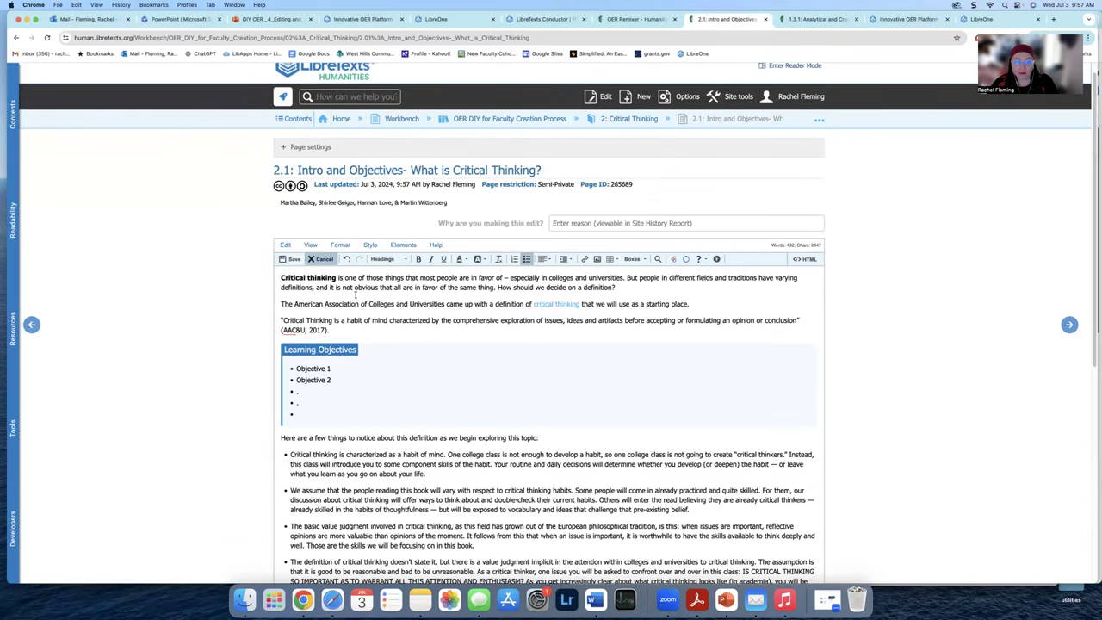
{"action": "left_click", "coordinate": [294, 259]}
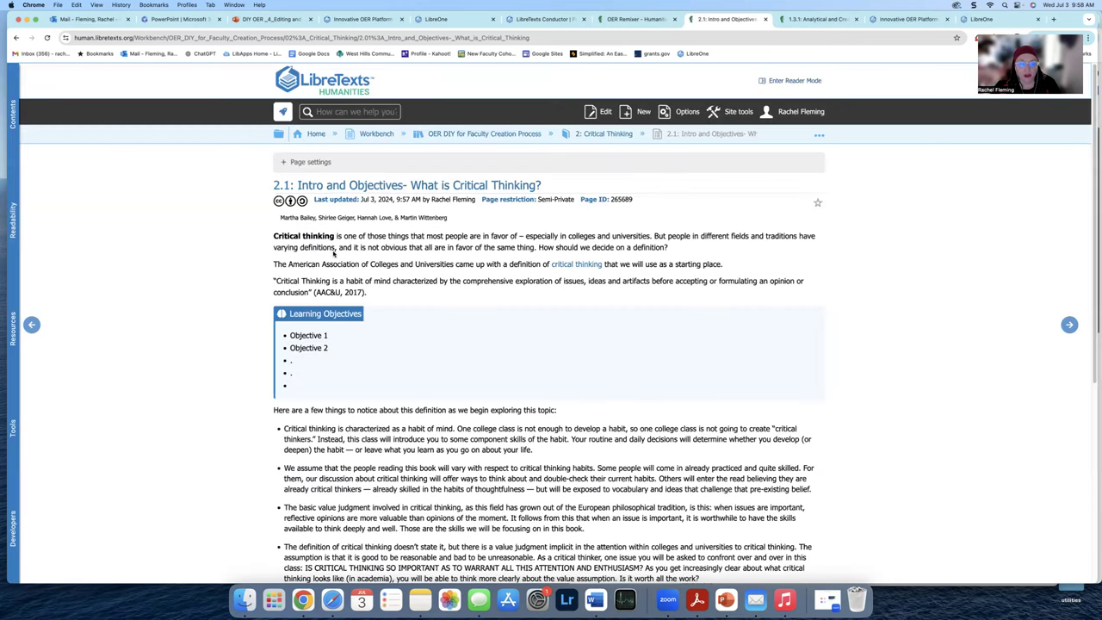
{"action": "scroll", "coordinate": [560, 397], "scroll_direction": "down", "scroll_amount": 2}
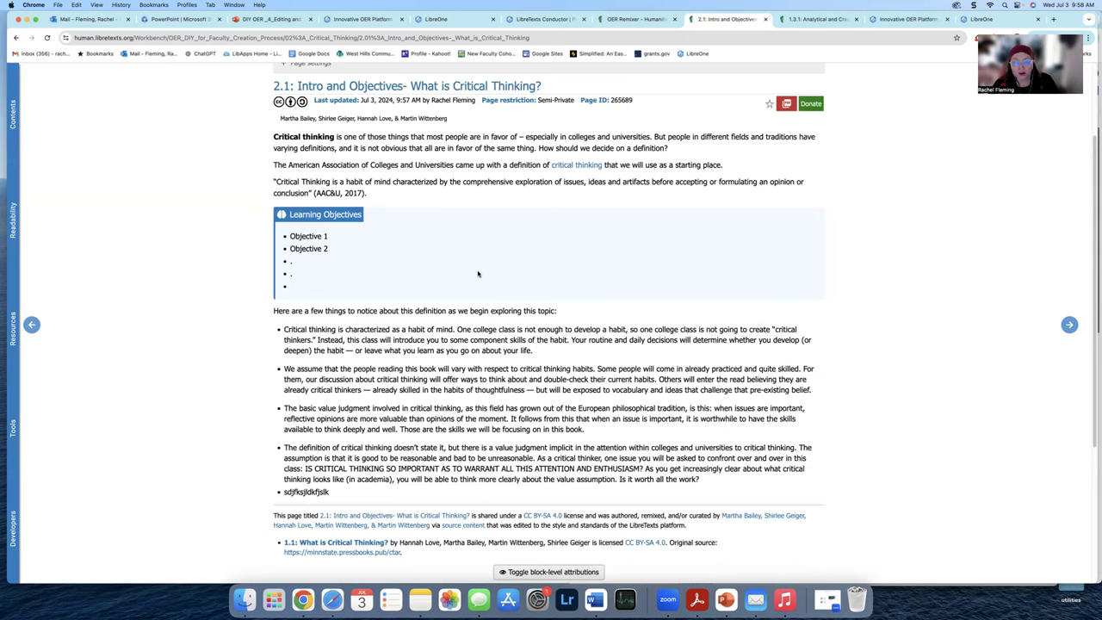
{"action": "scroll", "coordinate": [452, 259], "scroll_direction": "up", "scroll_amount": 2}
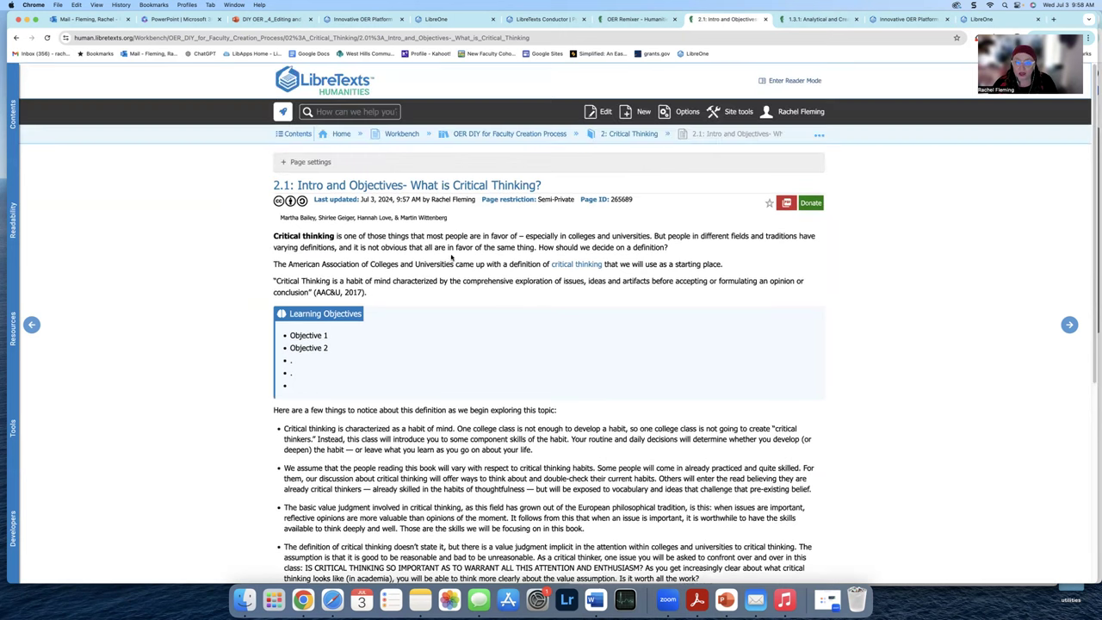
Step: Open page 2.8: End of Chapter Summary from the Critical Thinking chapter for editing and insert an Emphasis box with its sample text
{"action": "mouse_move", "coordinate": [339, 182]}
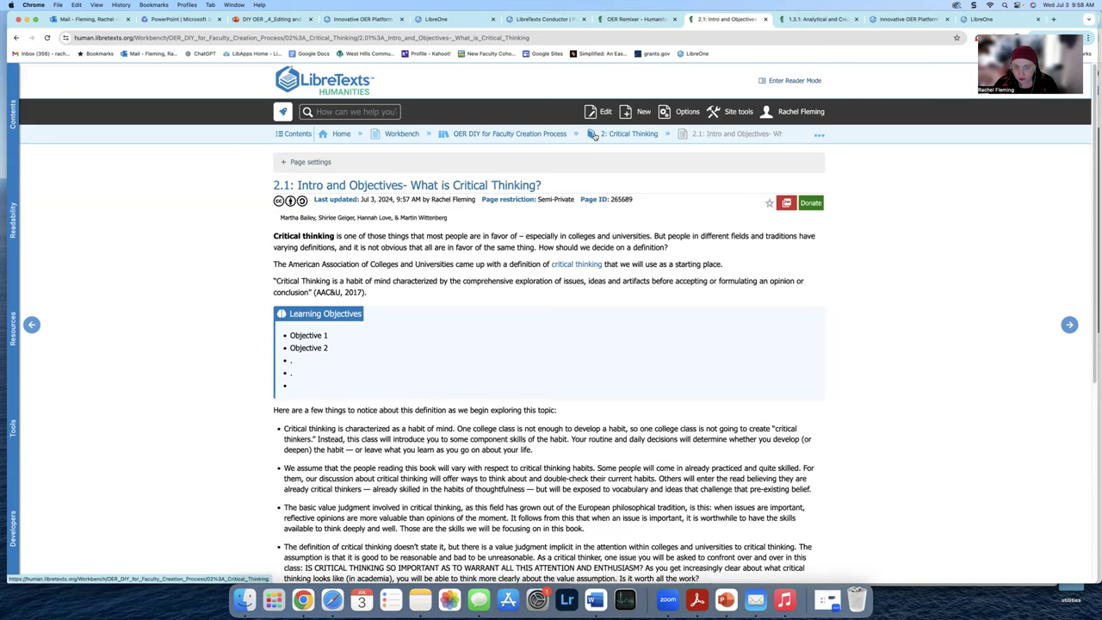
{"action": "left_click", "coordinate": [622, 138]}
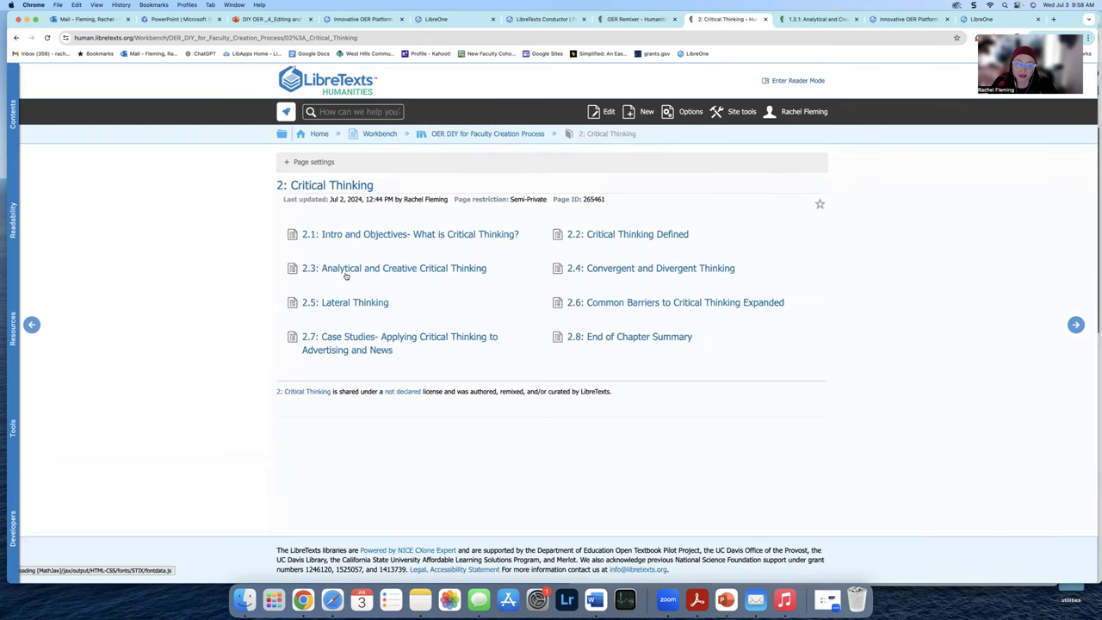
{"action": "left_click", "coordinate": [614, 340]}
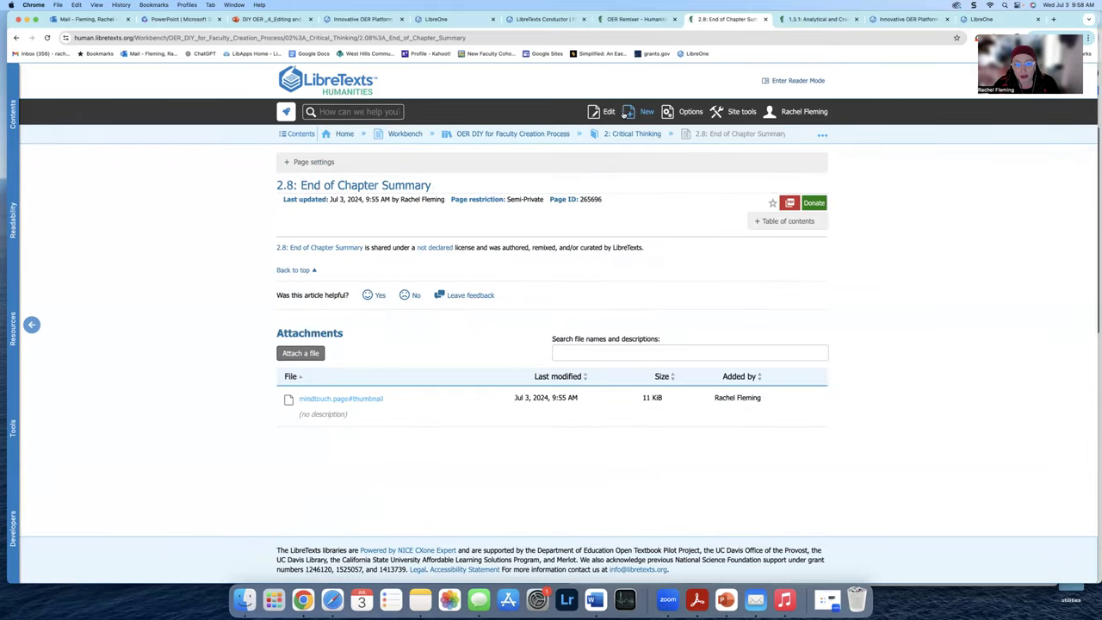
{"action": "left_click", "coordinate": [609, 113]}
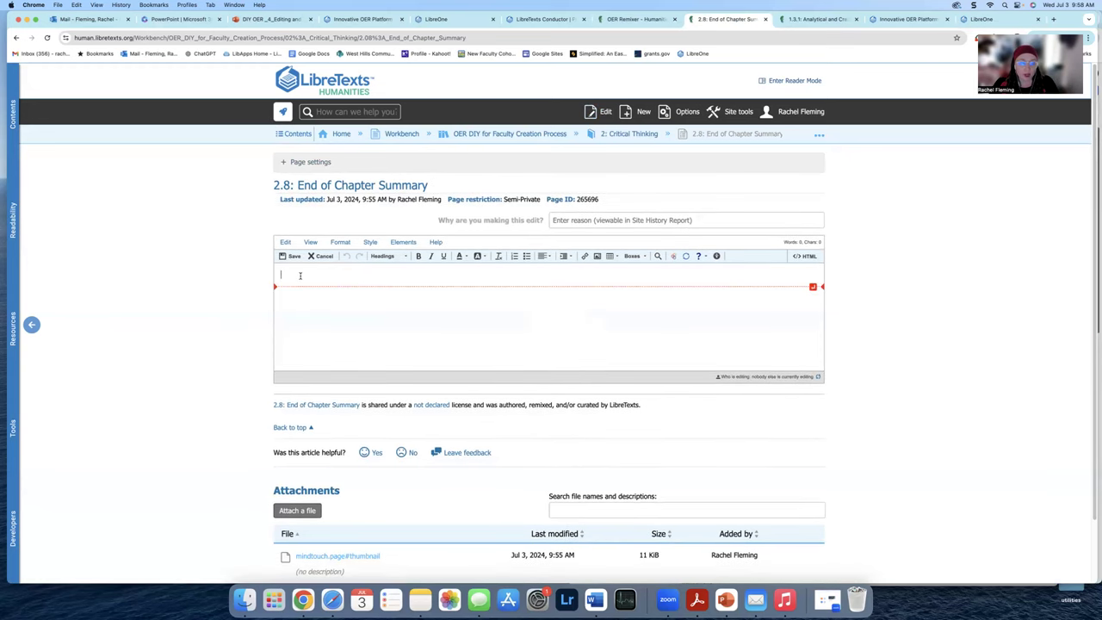
{"action": "left_click", "coordinate": [633, 256]}
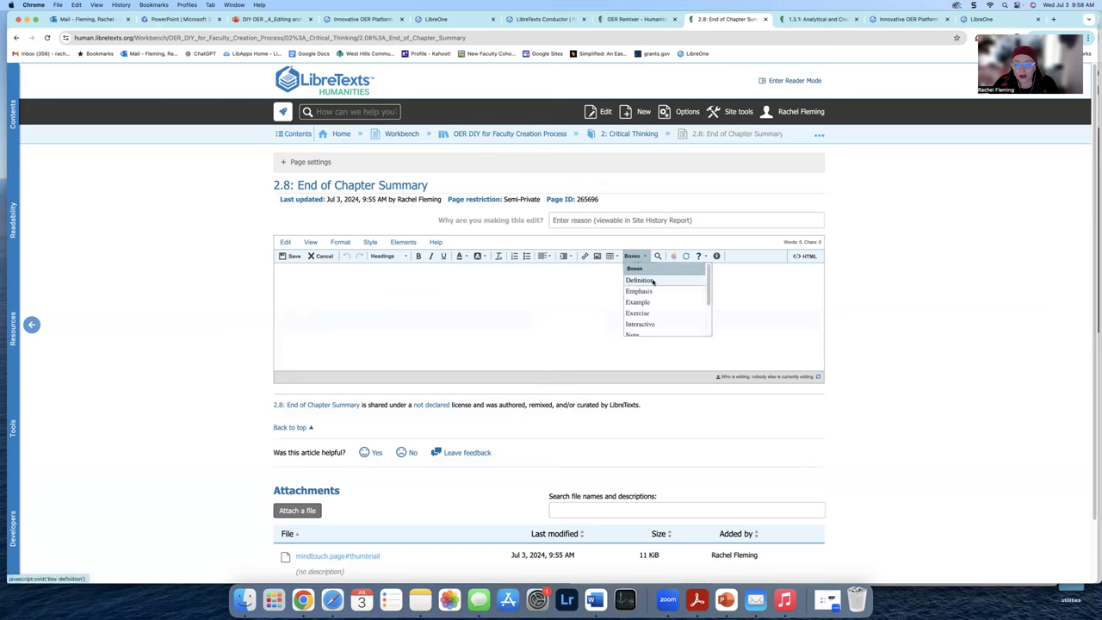
{"action": "left_click", "coordinate": [645, 292]}
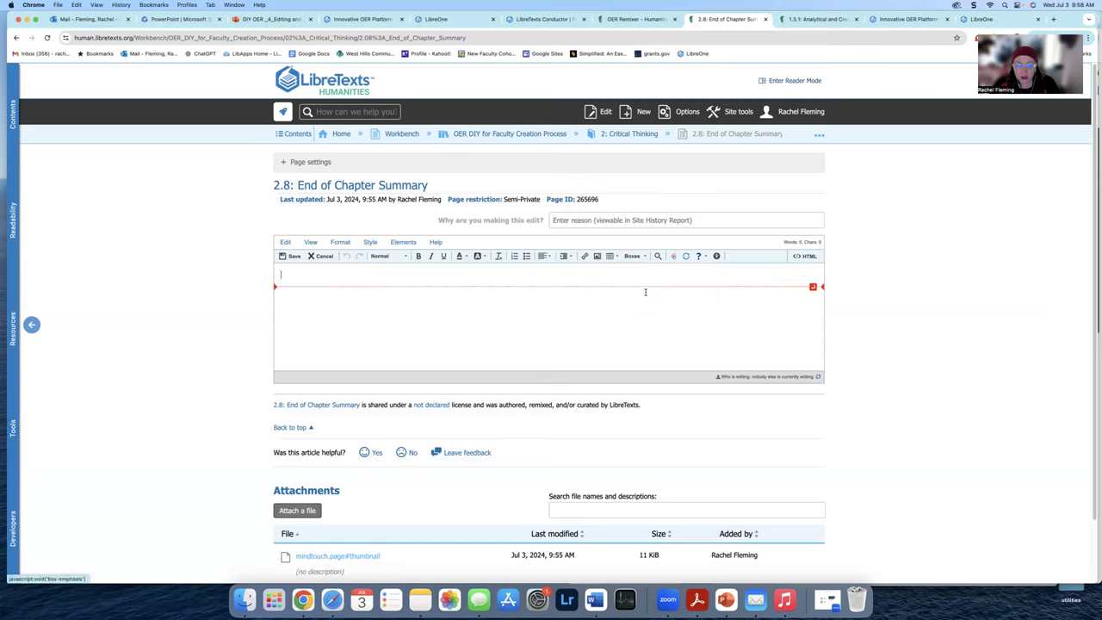
{"action": "type", "text": "The ideal gas law is easy to remember and apply in solving problems, as long as you get the proper values a"}
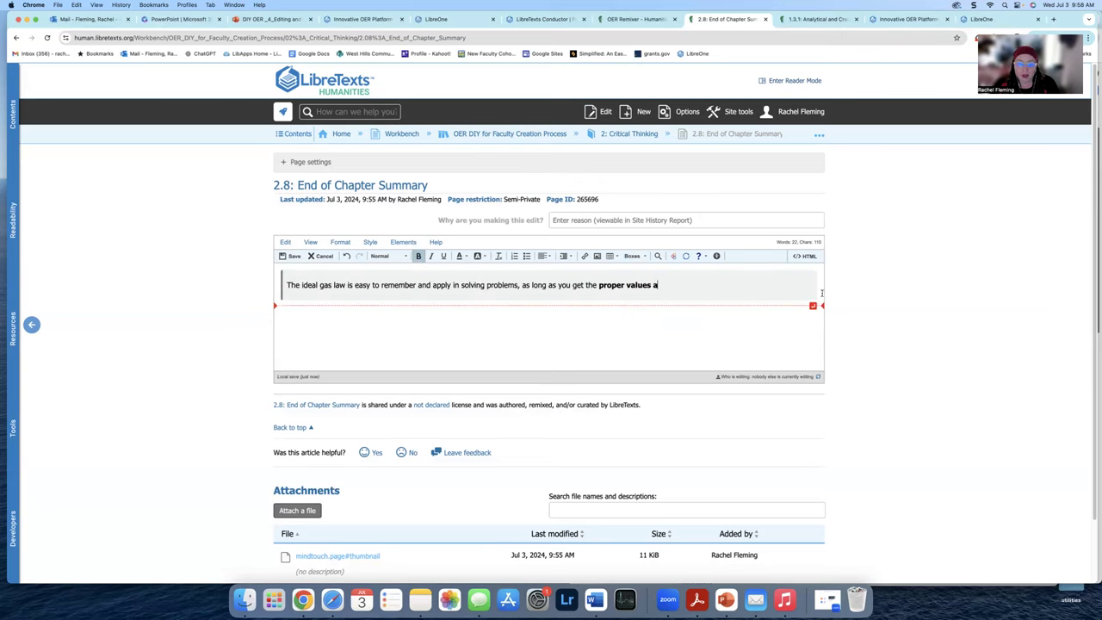
Step: Insert an Exercise box on a new line below the Emphasis box
{"action": "left_click", "coordinate": [813, 307]}
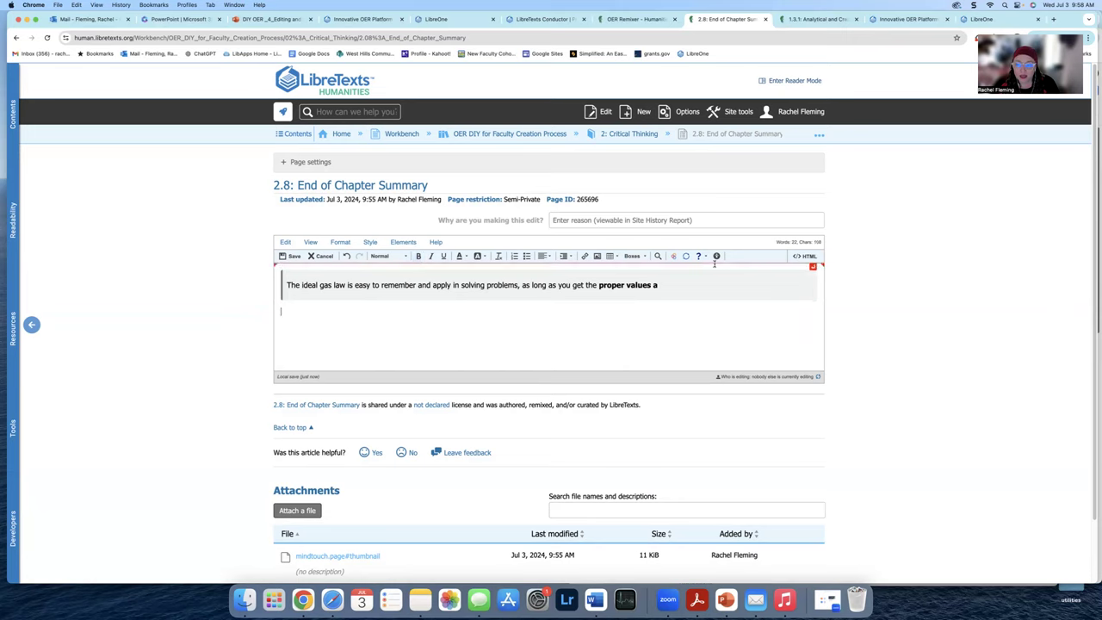
{"action": "left_click", "coordinate": [634, 256]}
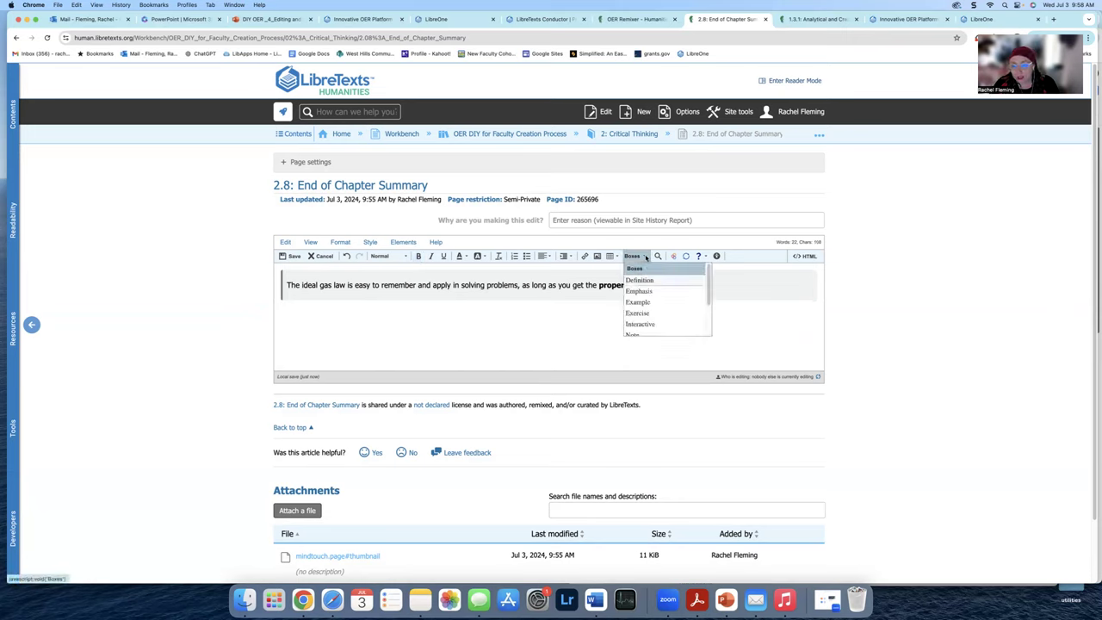
{"action": "left_click", "coordinate": [641, 313]}
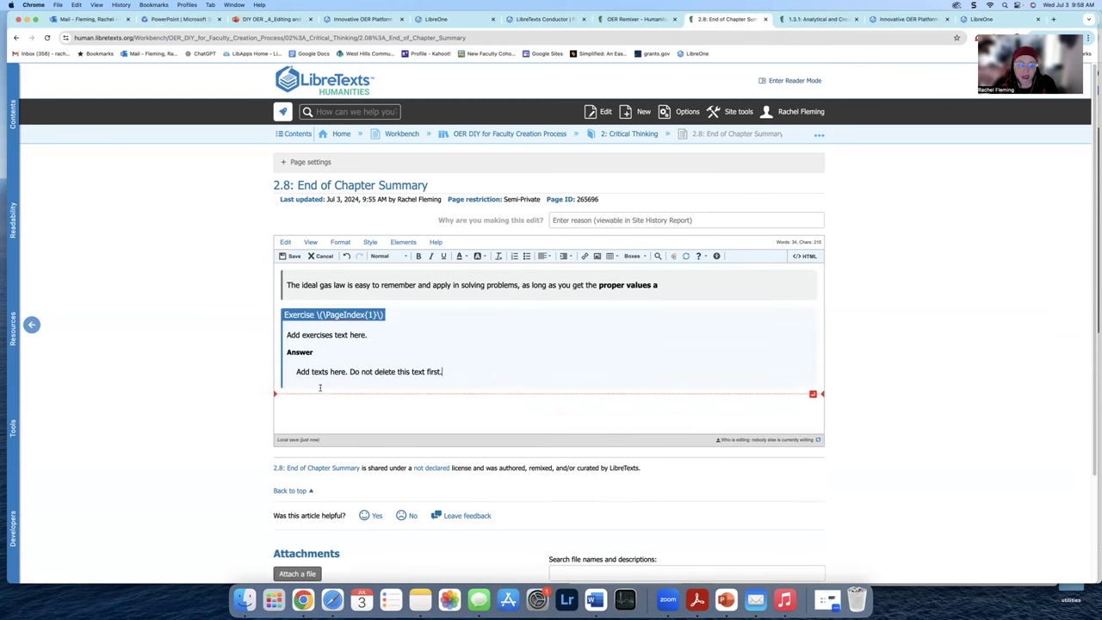
Step: Add the Heading 2 title "Further Optional Reading:" on a new line below the Exercise box and save page 2.8
{"action": "left_click", "coordinate": [813, 394]}
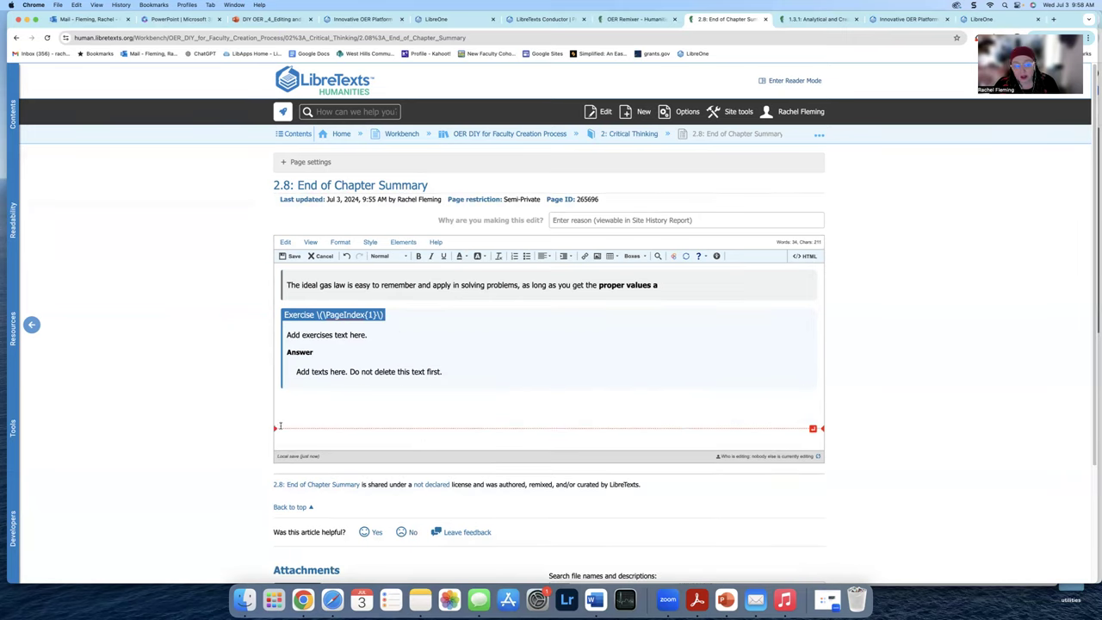
{"action": "left_click", "coordinate": [383, 255]}
{"action": "left_click", "coordinate": [396, 277]}
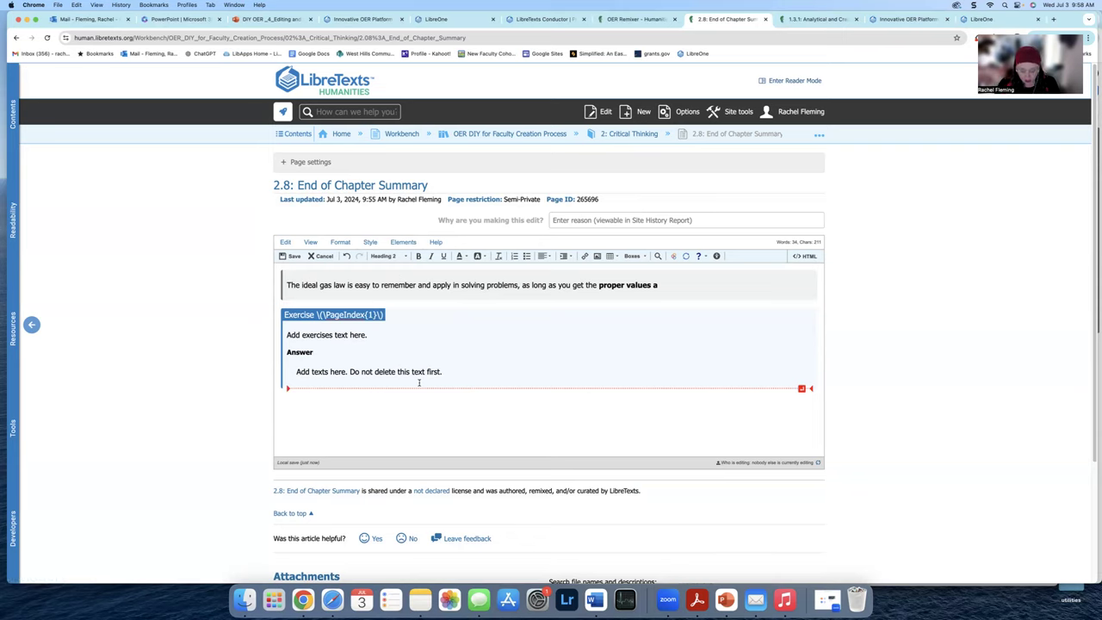
{"action": "type", "text": "Further"}
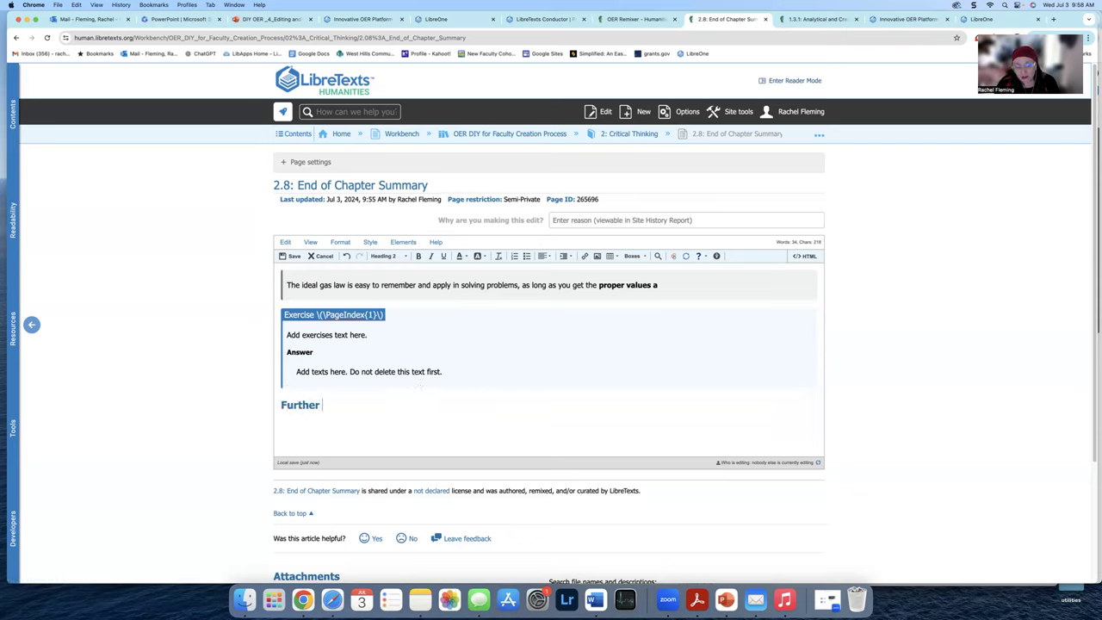
{"action": "type", "text": " Optional REad"}
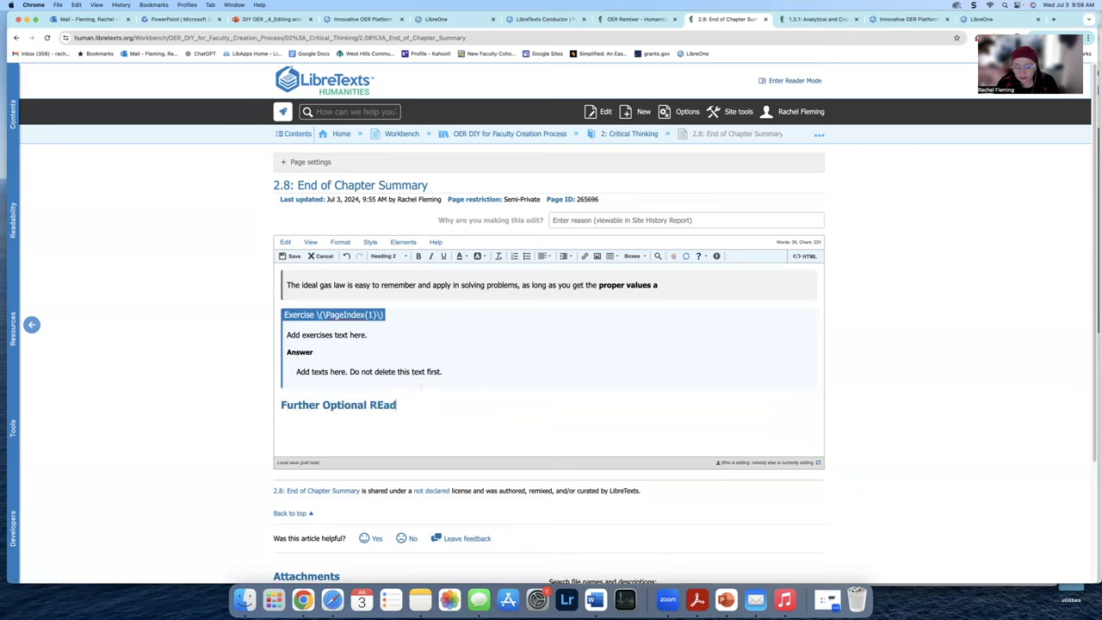
{"action": "key", "text": "BackSpace"}
{"action": "key", "text": "BackSpace"}
{"action": "type", "text": "eading:"}
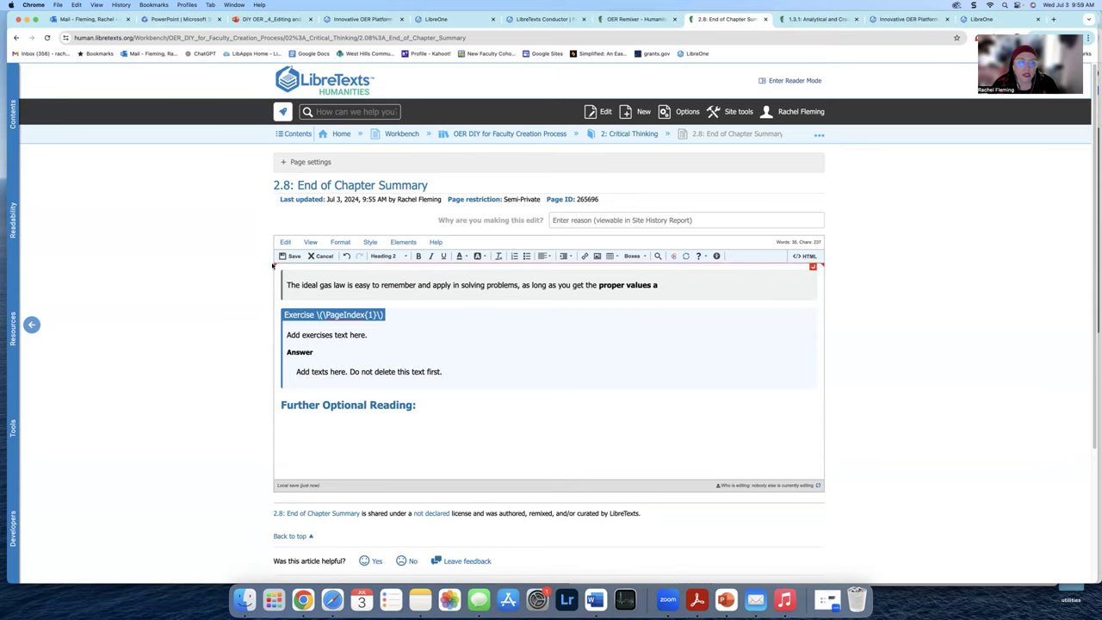
{"action": "left_click", "coordinate": [291, 257]}
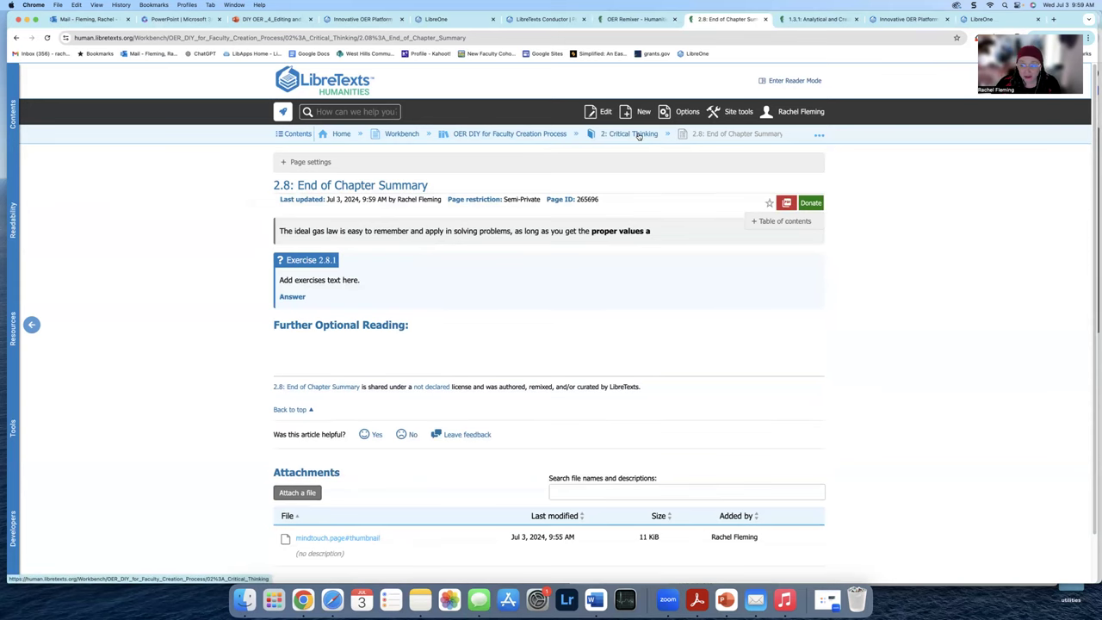
Step: Open page 2.7: Case Studies- Applying Critical Thinking to Advertising and News, inspect its content-reuse block in the editor, and leave without changes
{"action": "left_click", "coordinate": [629, 133]}
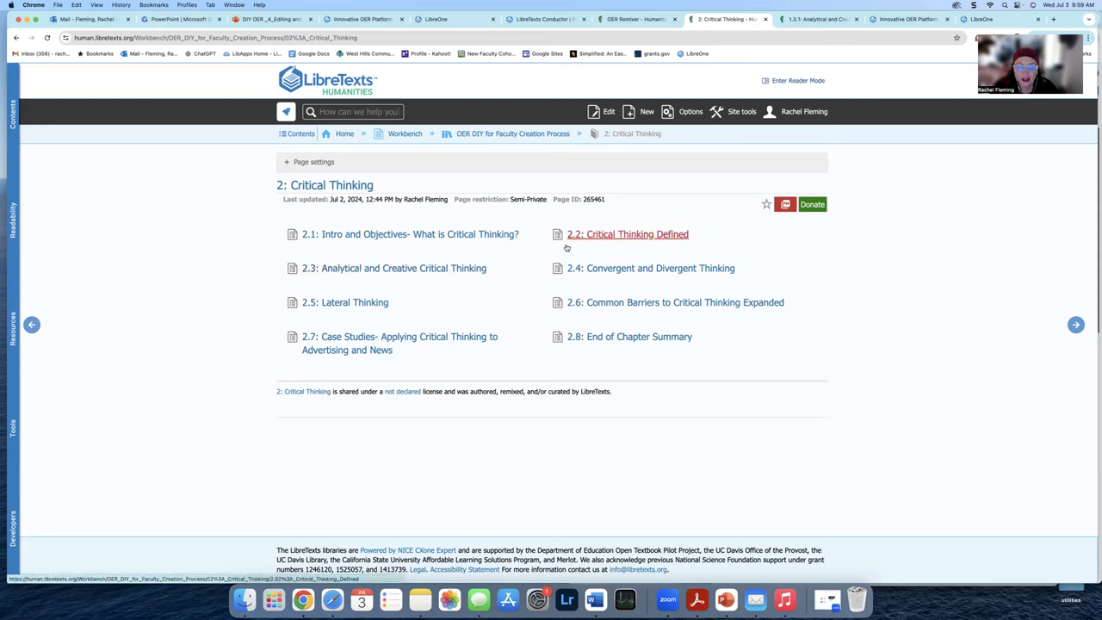
{"action": "left_click", "coordinate": [337, 341]}
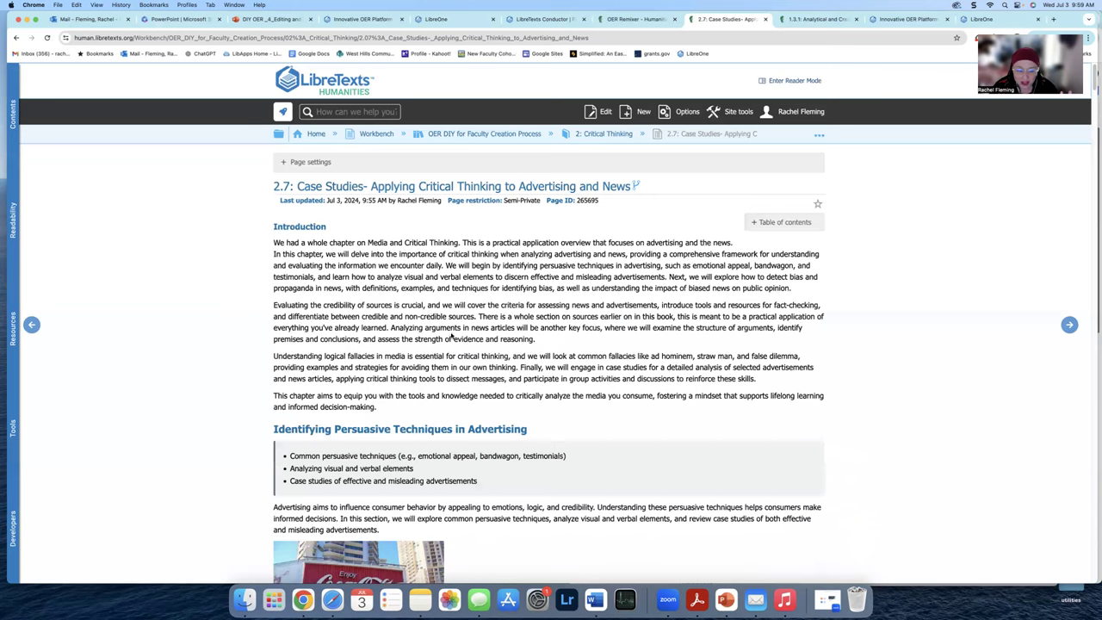
{"action": "scroll", "coordinate": [347, 344], "scroll_direction": "down", "scroll_amount": 5}
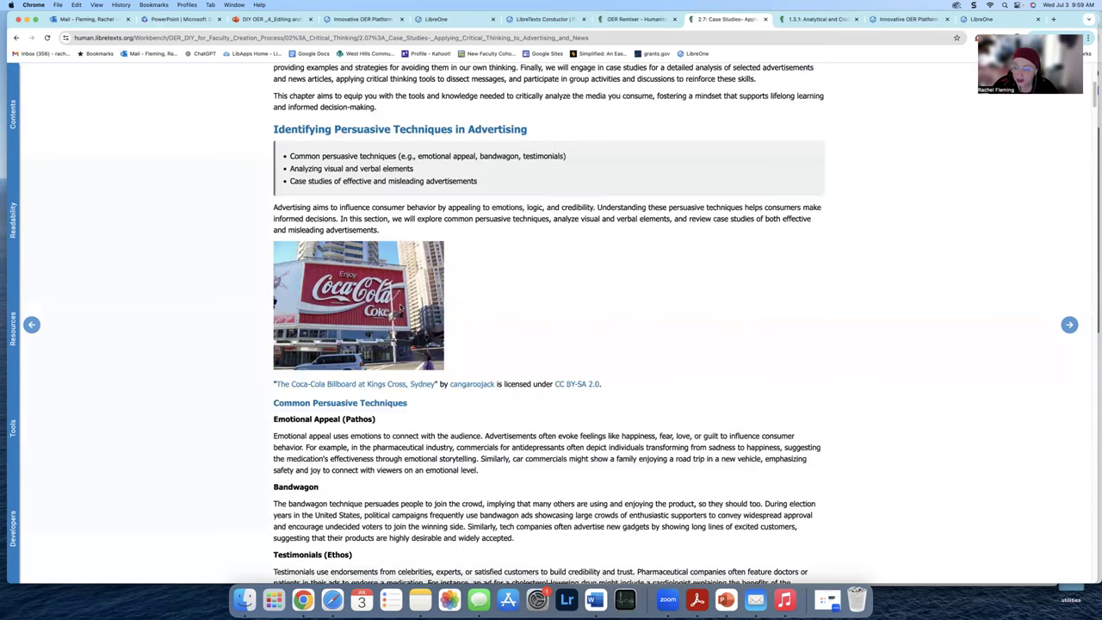
{"action": "scroll", "coordinate": [400, 303], "scroll_direction": "up", "scroll_amount": 2}
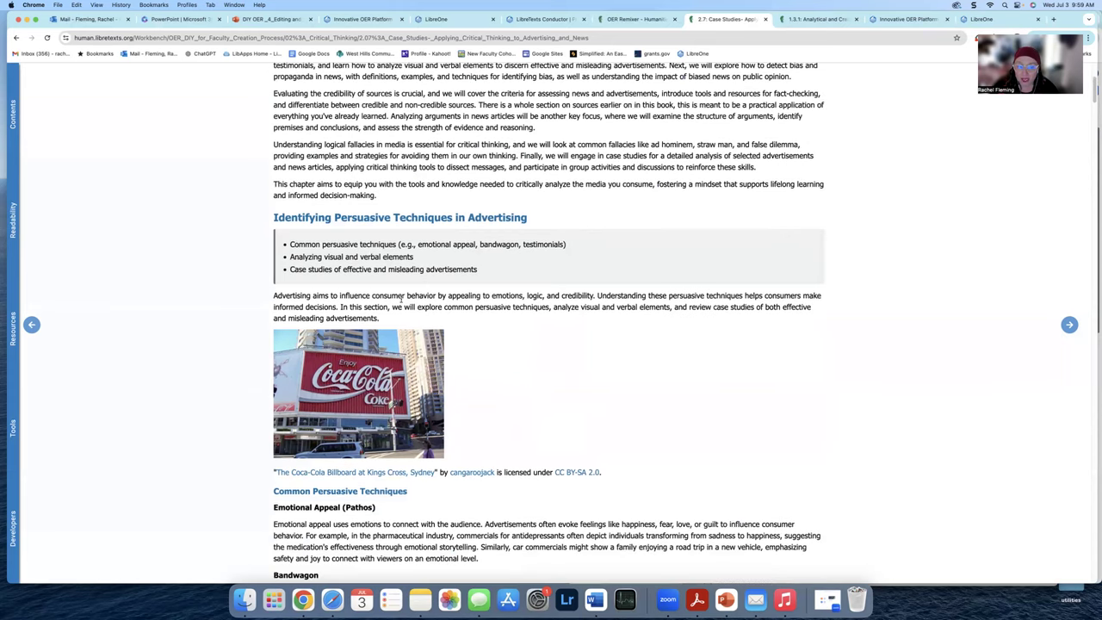
{"action": "scroll", "coordinate": [345, 197], "scroll_direction": "up", "scroll_amount": 5}
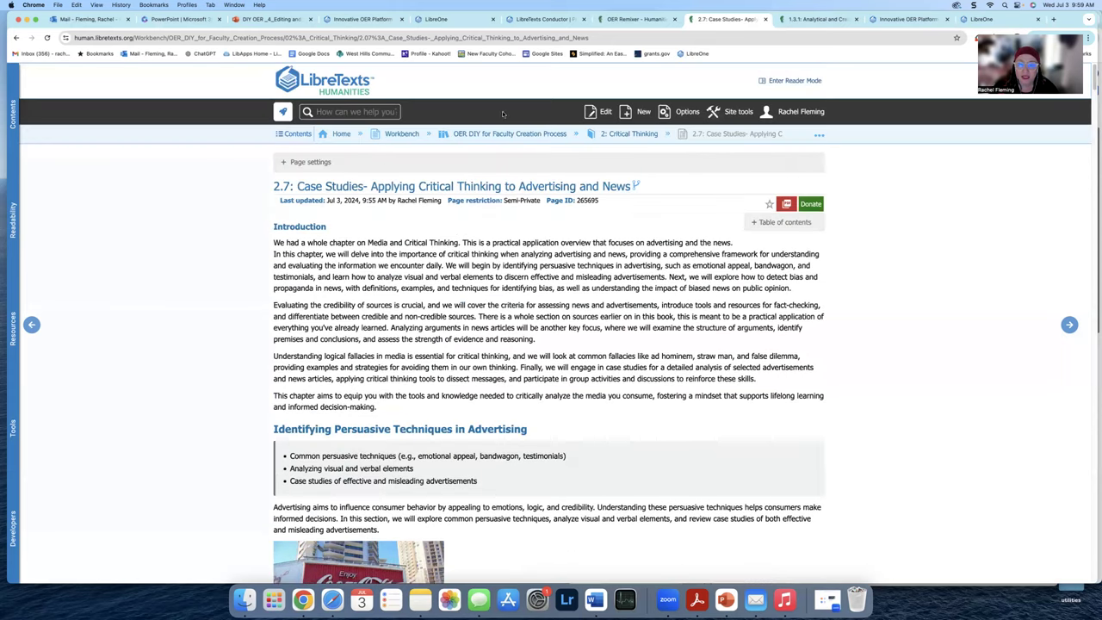
{"action": "left_click", "coordinate": [606, 112]}
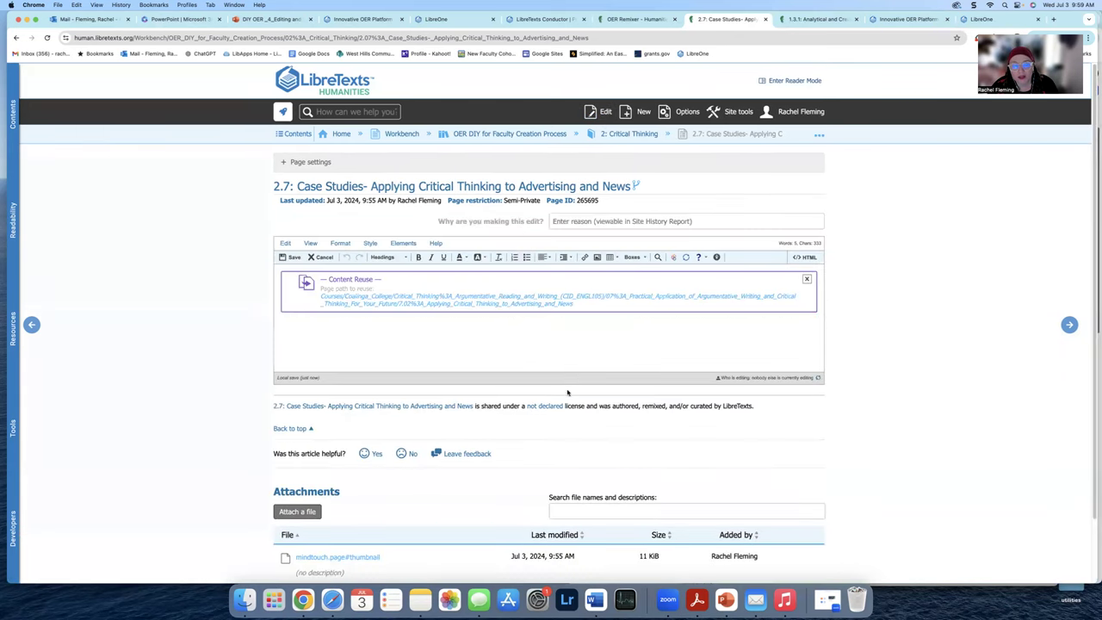
{"action": "left_click", "coordinate": [323, 257]}
{"action": "left_click", "coordinate": [665, 345]}
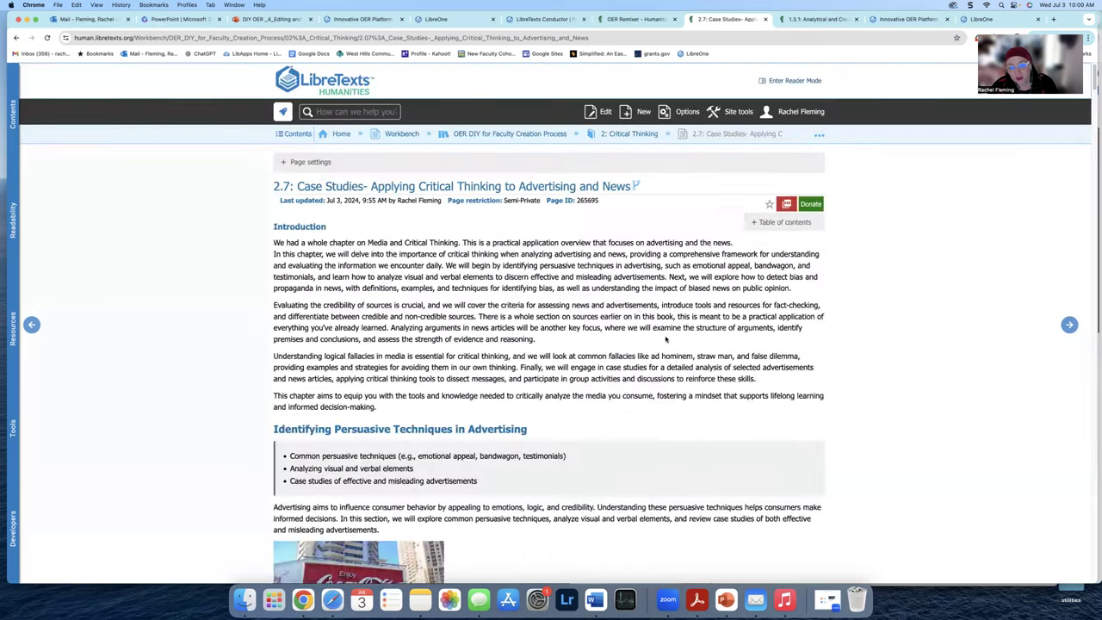
Step: Fork page 2.7 to turn its reused content into editable content
{"action": "left_click", "coordinate": [635, 185]}
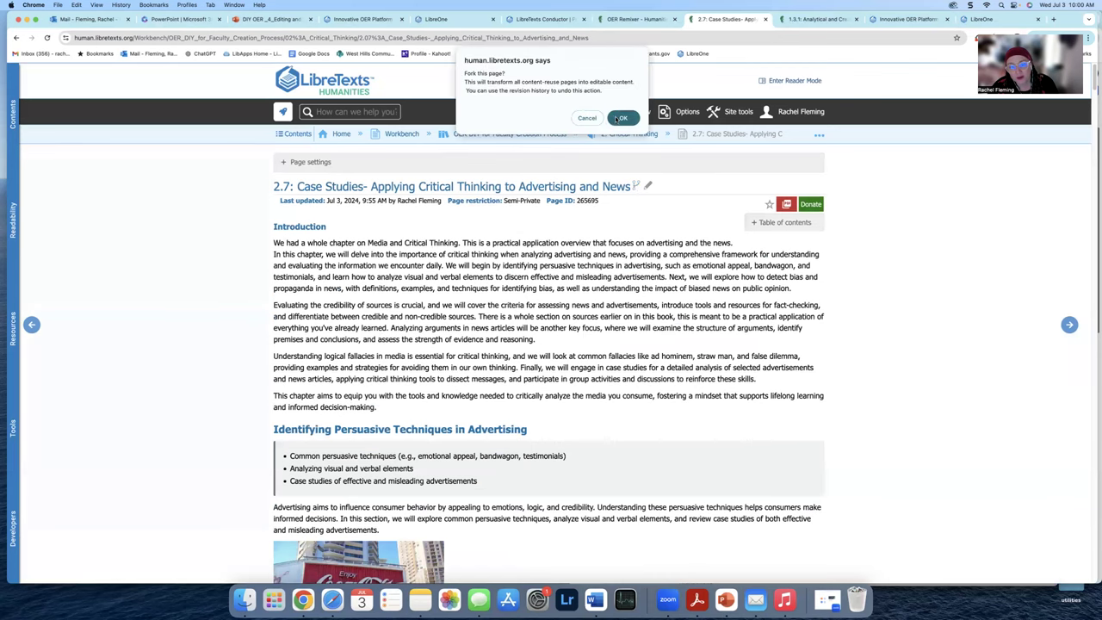
{"action": "left_click", "coordinate": [620, 118]}
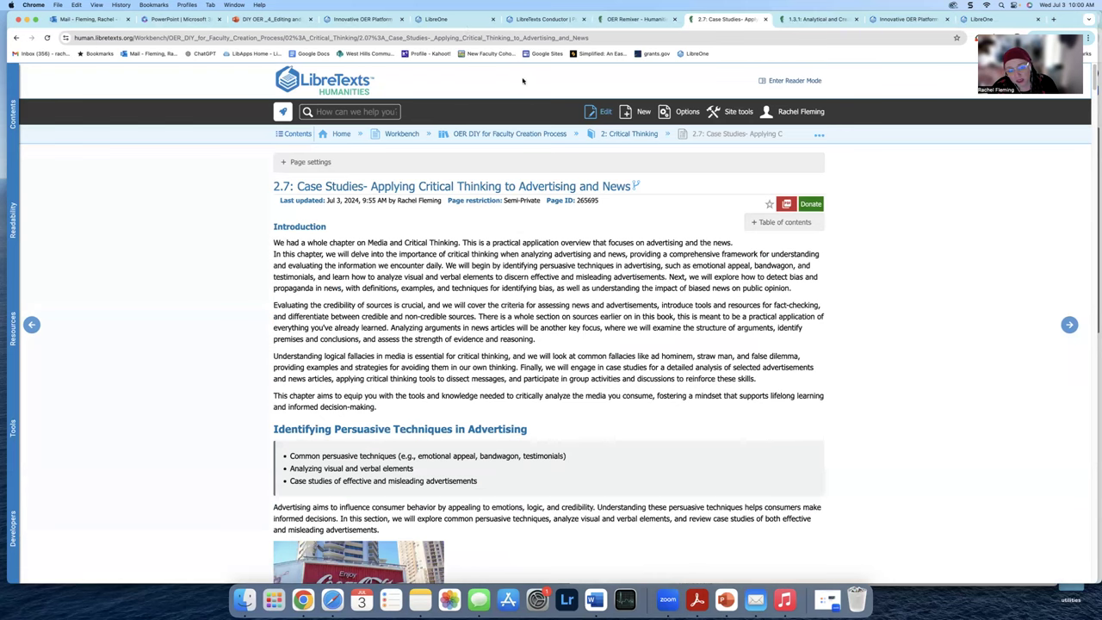
{"action": "left_click", "coordinate": [635, 186]}
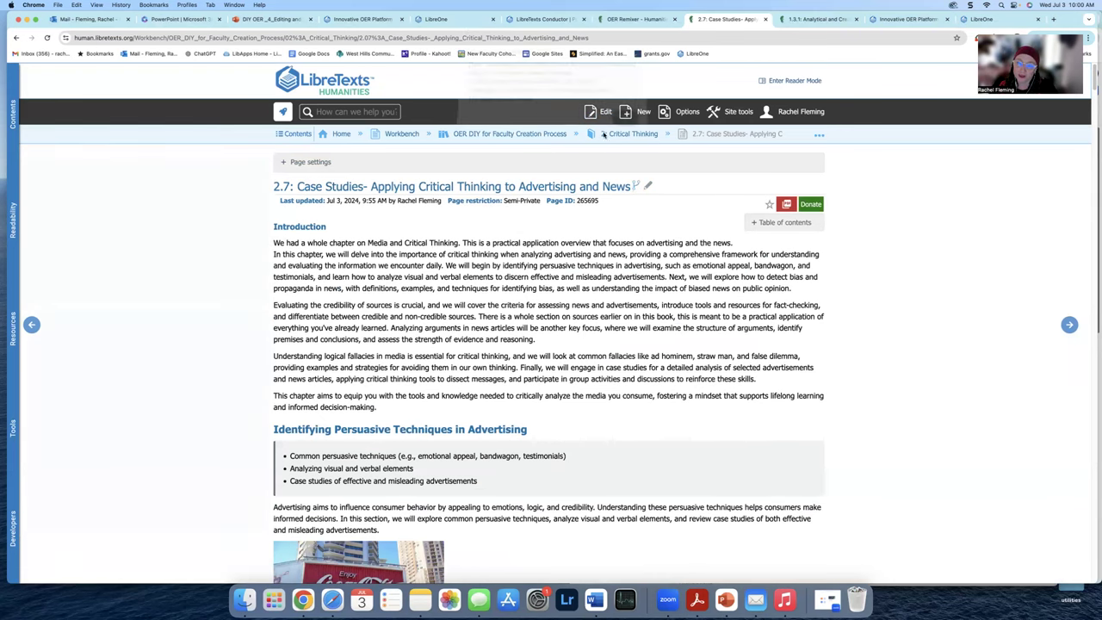
{"action": "left_click", "coordinate": [627, 127]}
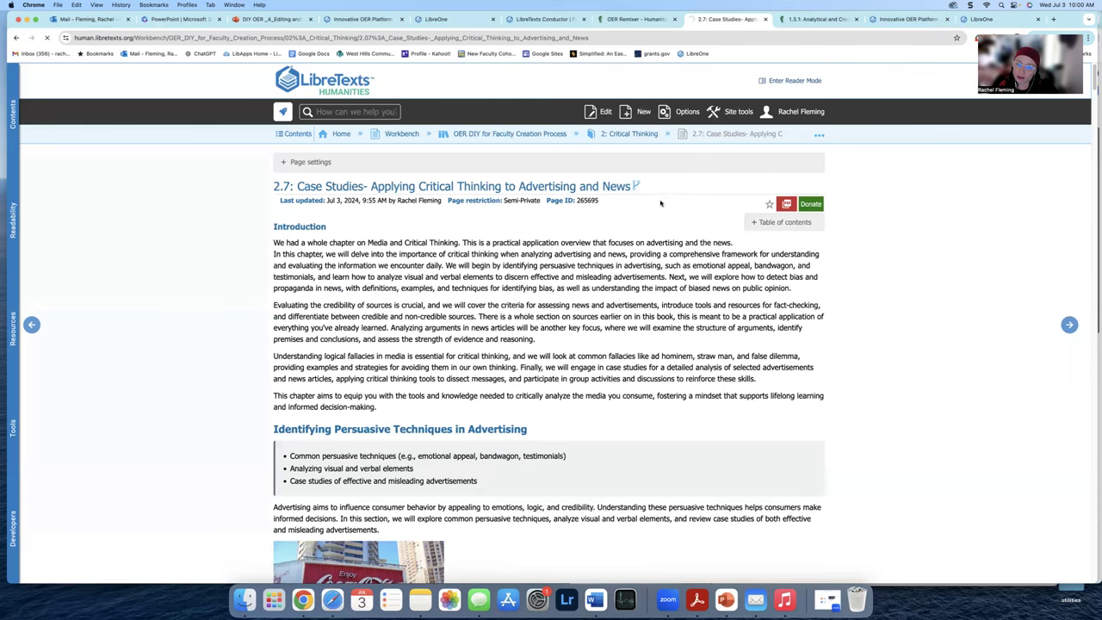
Step: Edit page 2.7 and attach the image Screenshot 2024-06-26 at 10.57.16 AM.png for a new line below the Introduction's last paragraph
{"action": "left_click", "coordinate": [606, 113]}
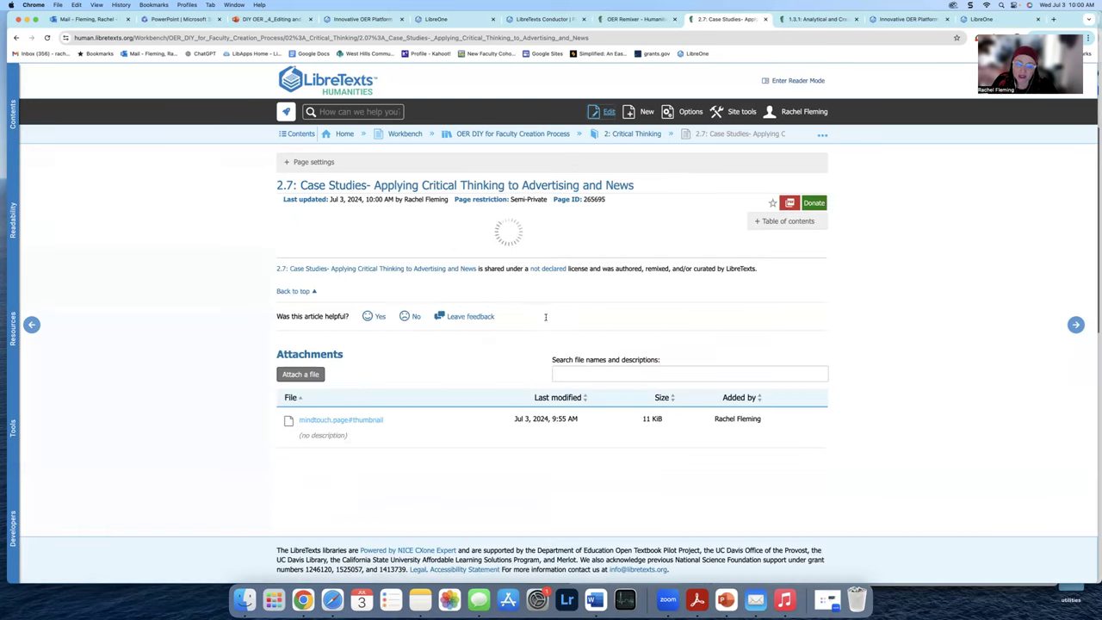
{"action": "scroll", "coordinate": [354, 316], "scroll_direction": "down", "scroll_amount": 5}
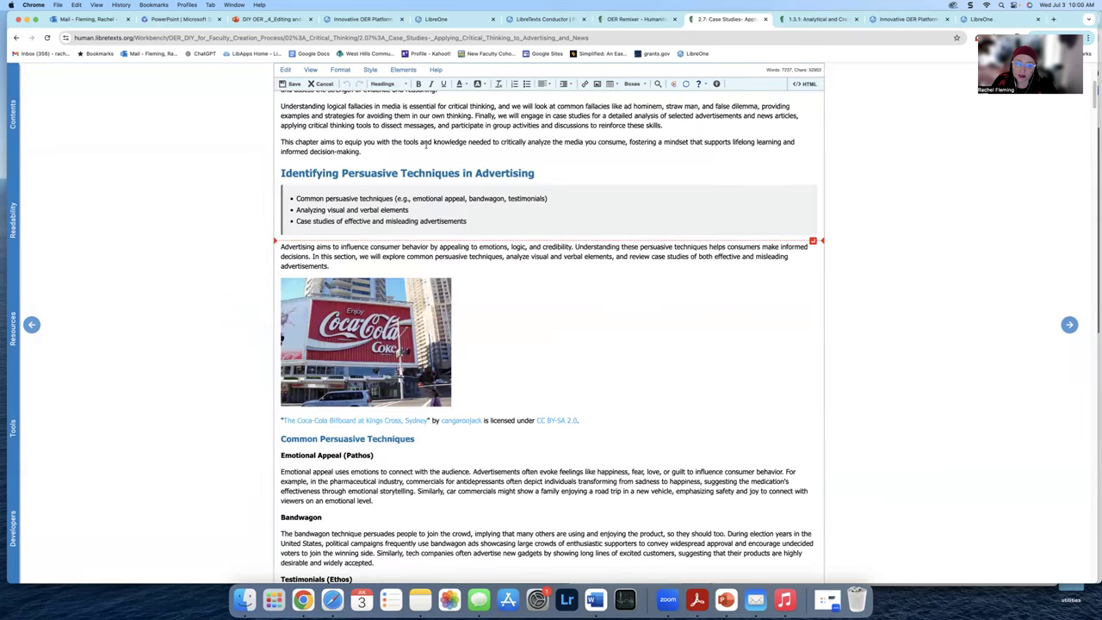
{"action": "scroll", "coordinate": [383, 293], "scroll_direction": "up", "scroll_amount": 2}
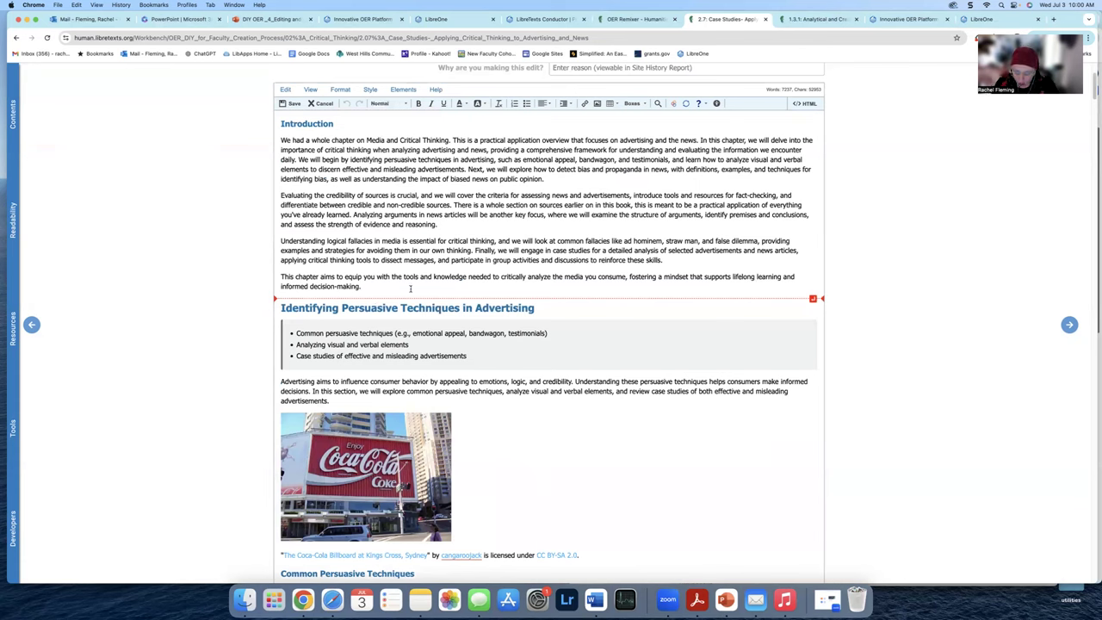
{"action": "key", "text": "Return"}
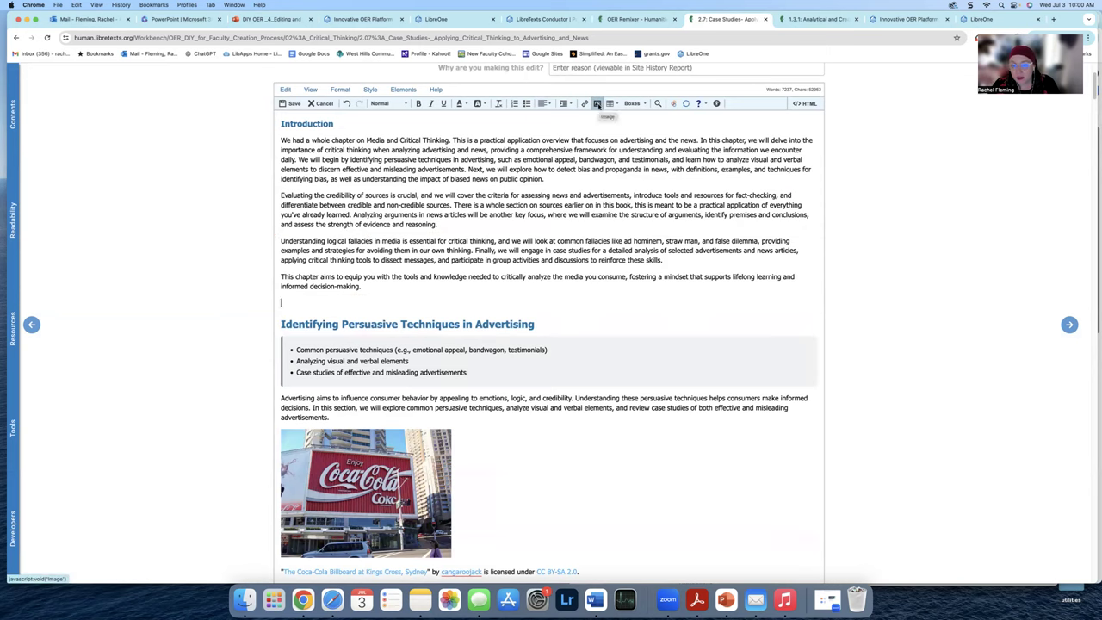
{"action": "left_click", "coordinate": [598, 104]}
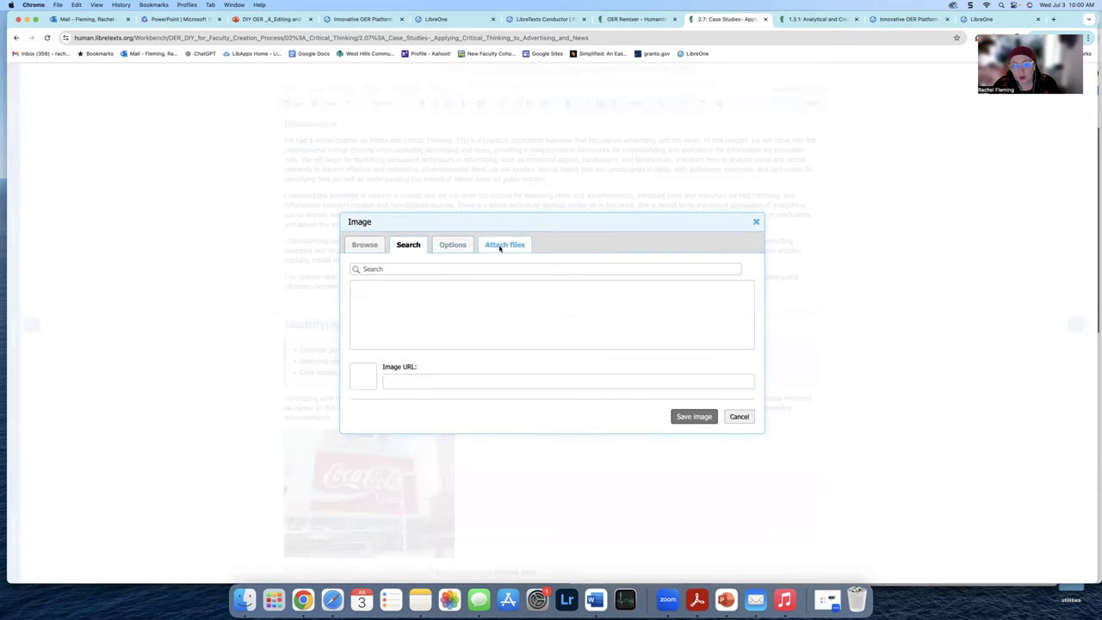
{"action": "left_click", "coordinate": [504, 245]}
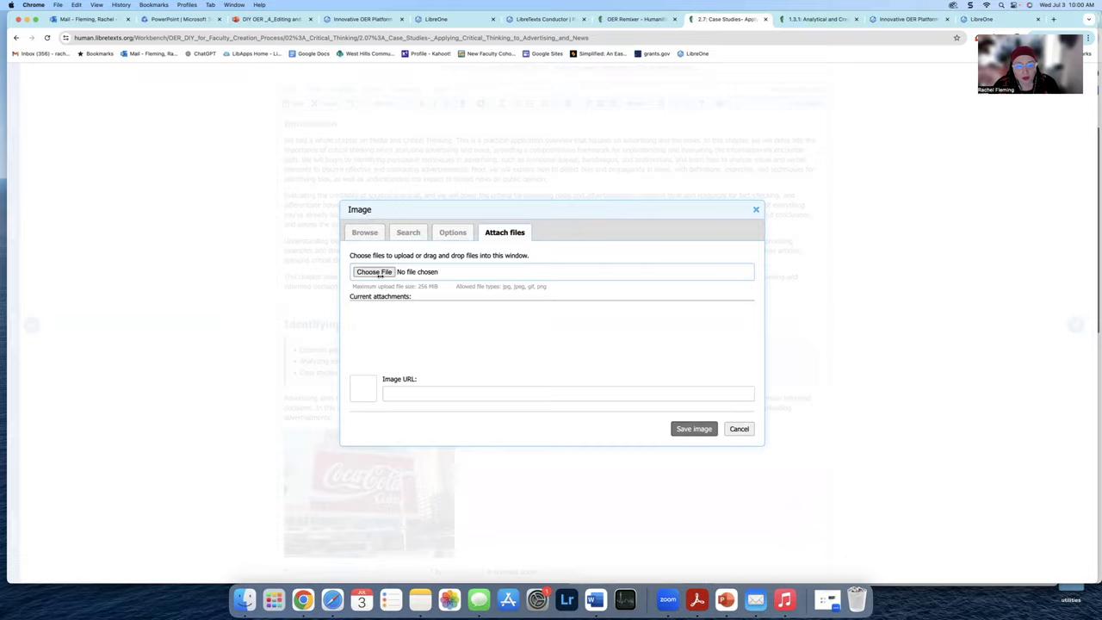
{"action": "left_click", "coordinate": [376, 272]}
{"action": "left_click", "coordinate": [408, 116]}
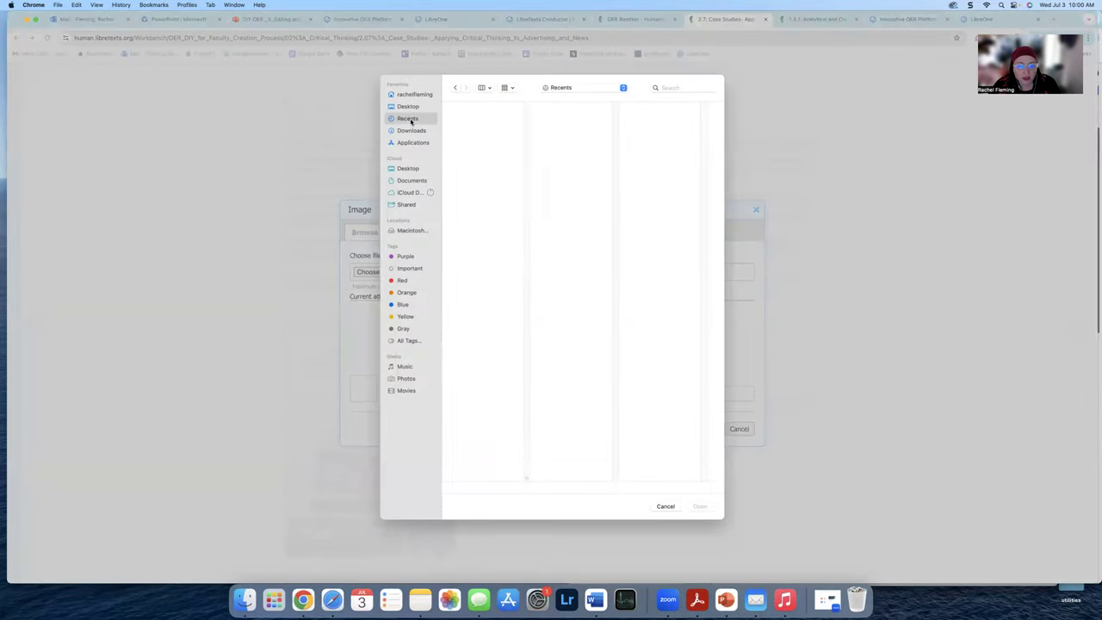
{"action": "left_click", "coordinate": [472, 390]}
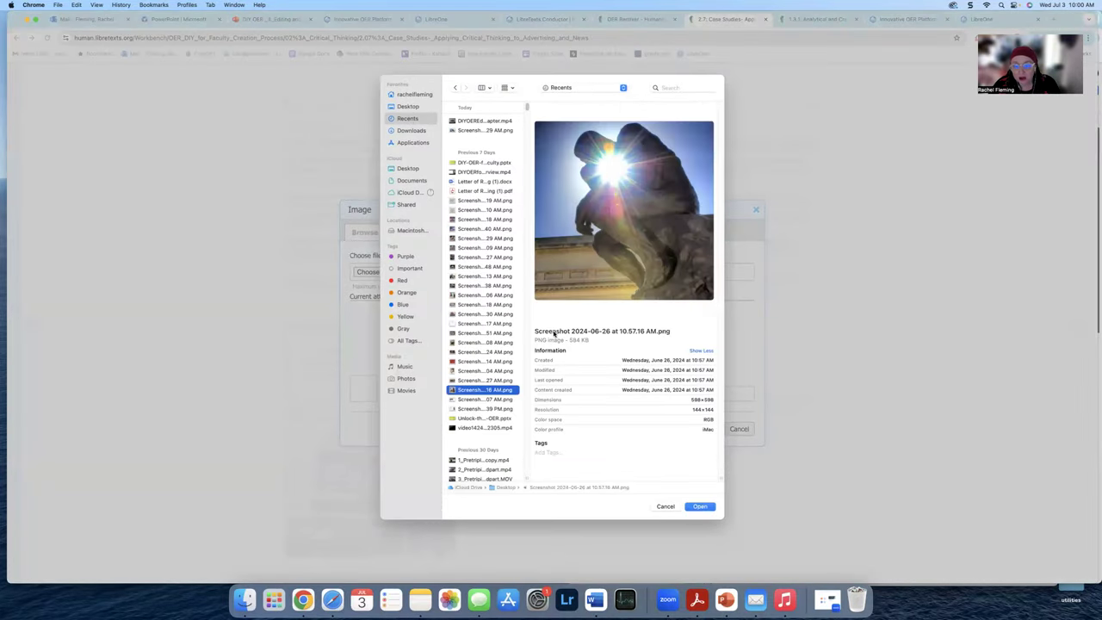
{"action": "left_click", "coordinate": [708, 508]}
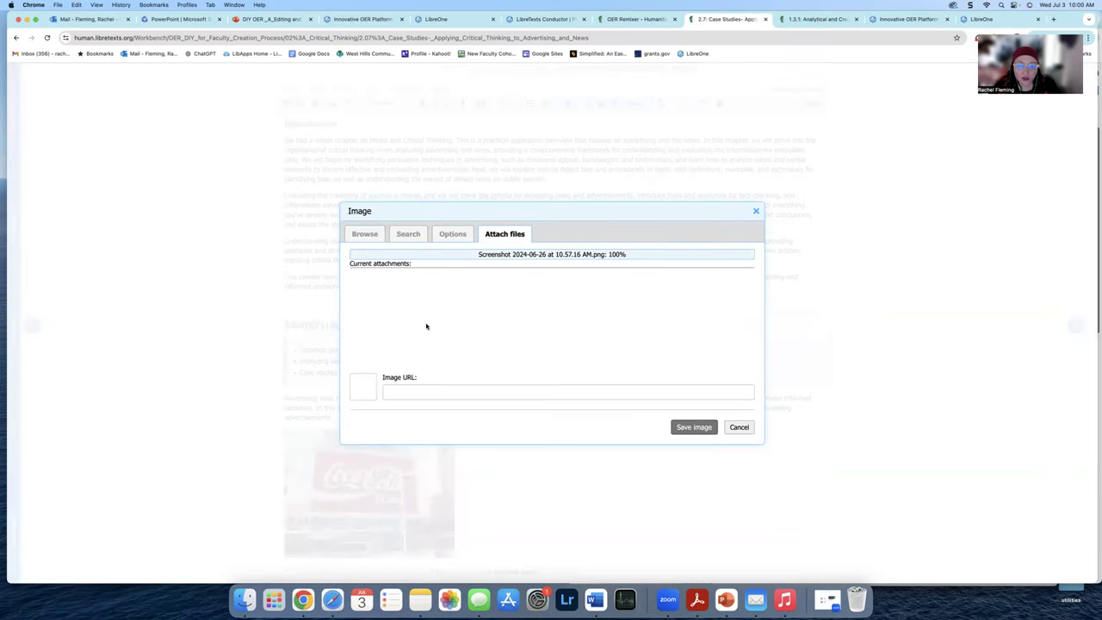
Step: Set the image's alt text to "thinker statue with sunrays" and insert the image into the page
{"action": "left_click_drag", "start_coordinate": [490, 334], "coordinate": [351, 337]}
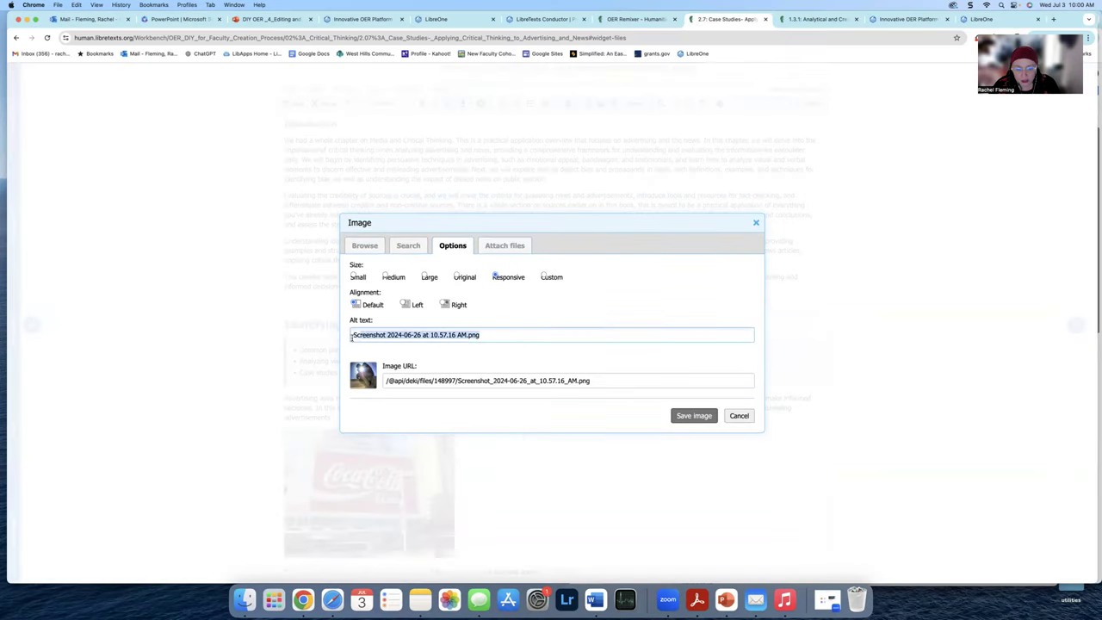
{"action": "type", "text": "thinker stue"}
{"action": "type", "text": " with sunrays"}
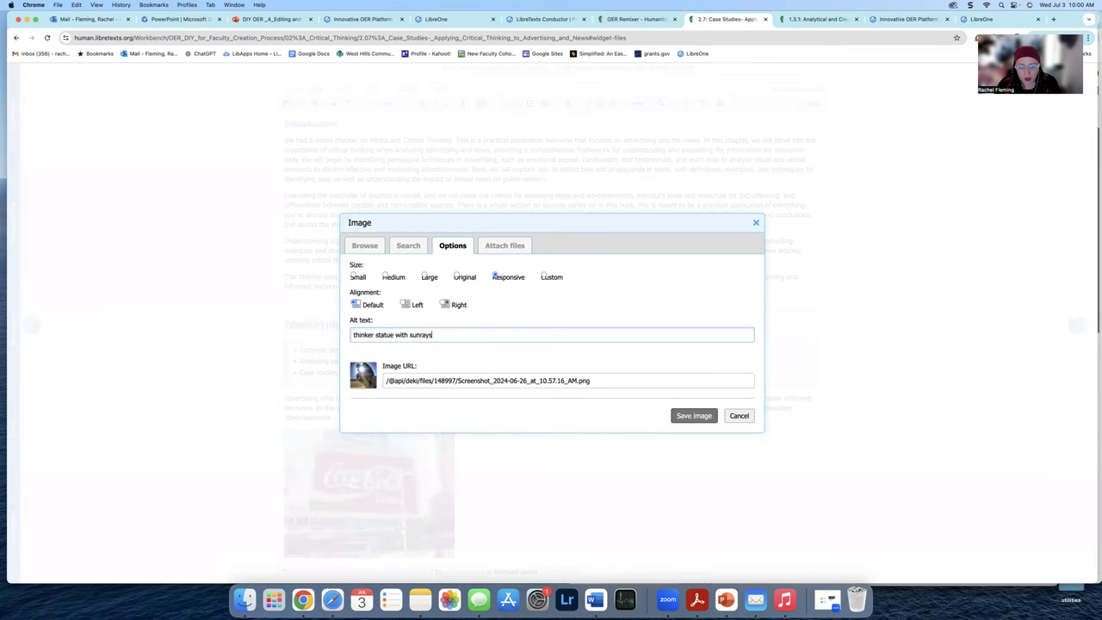
{"action": "left_click", "coordinate": [694, 416]}
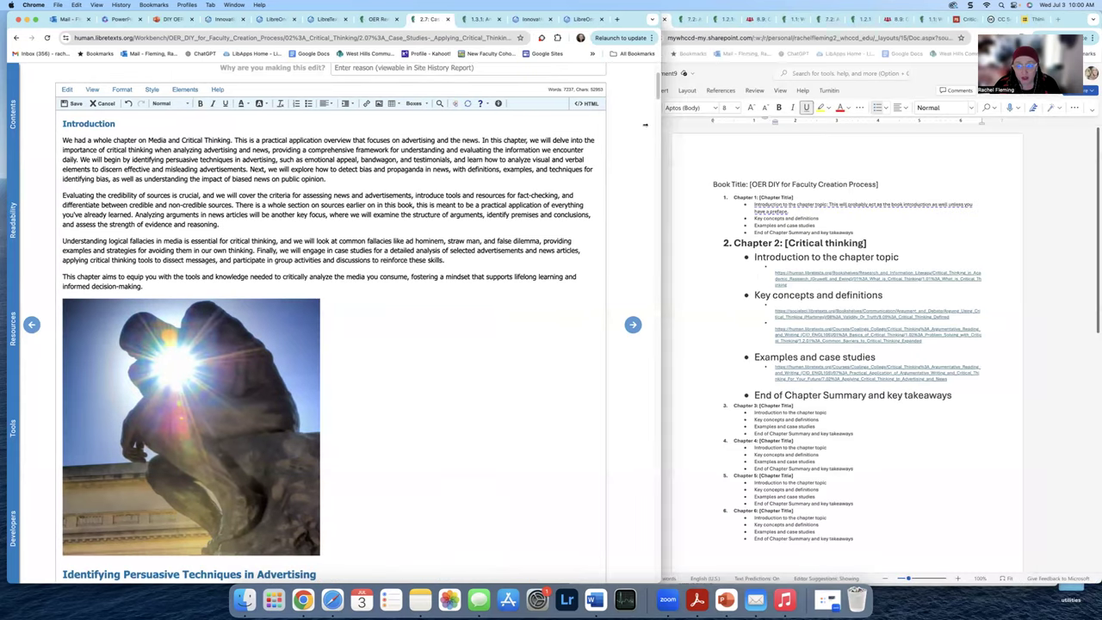
Step: Copy the rich-text credit for the Thinker image from Openverse, paste it below the inserted image on page 2.7, and save the page
{"action": "left_click", "coordinate": [1033, 19]}
{"action": "left_click", "coordinate": [998, 535]}
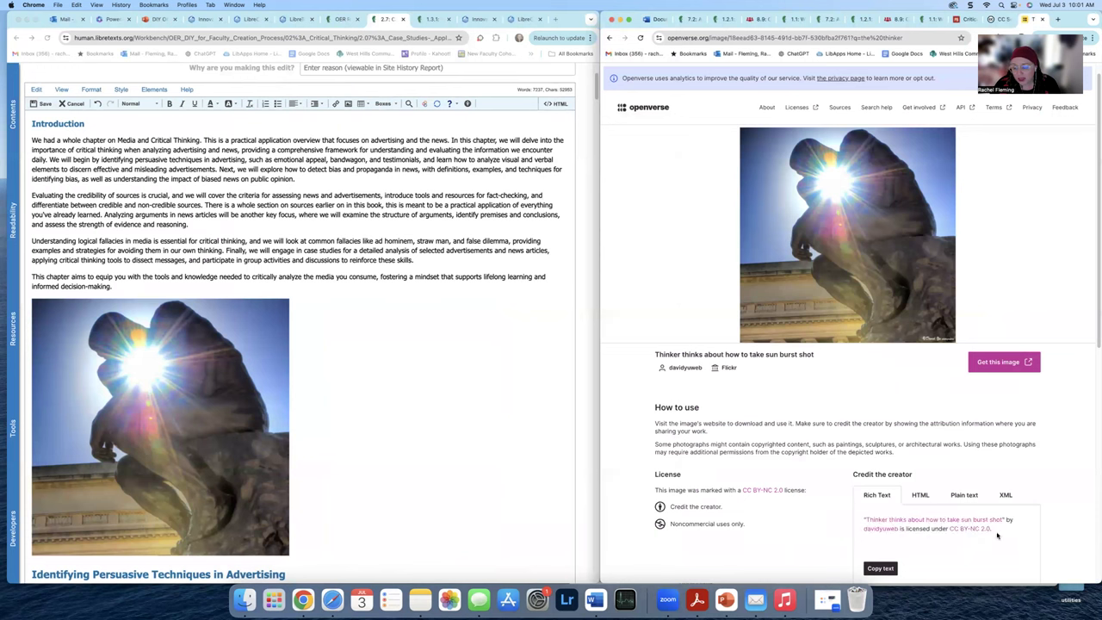
{"action": "left_click", "coordinate": [857, 522]}
{"action": "key", "text": "super+c"}
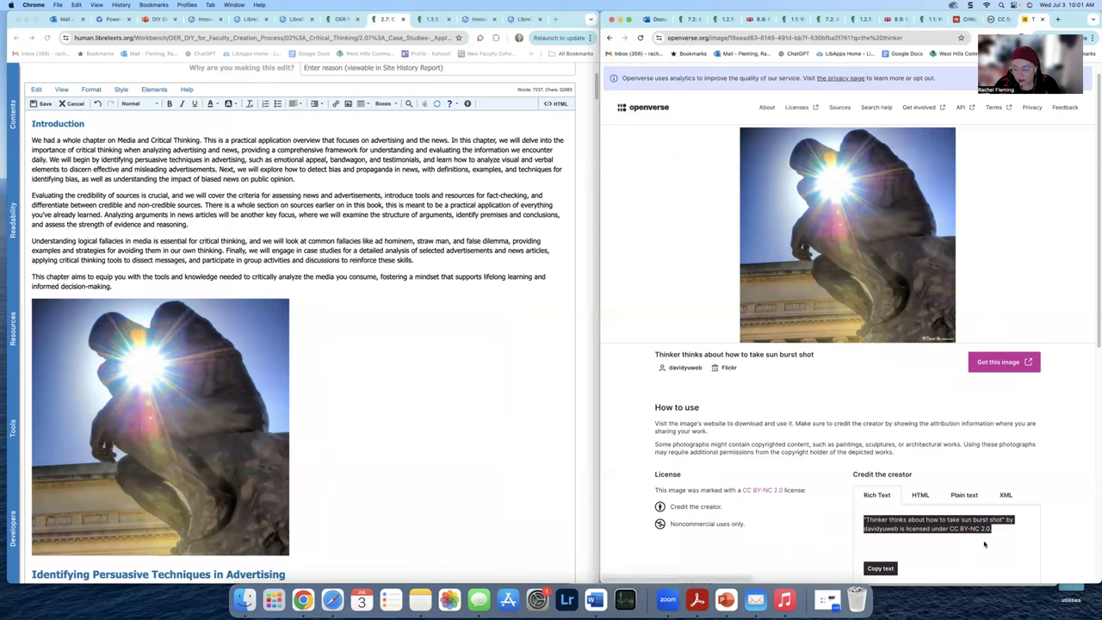
{"action": "left_click", "coordinate": [326, 540]}
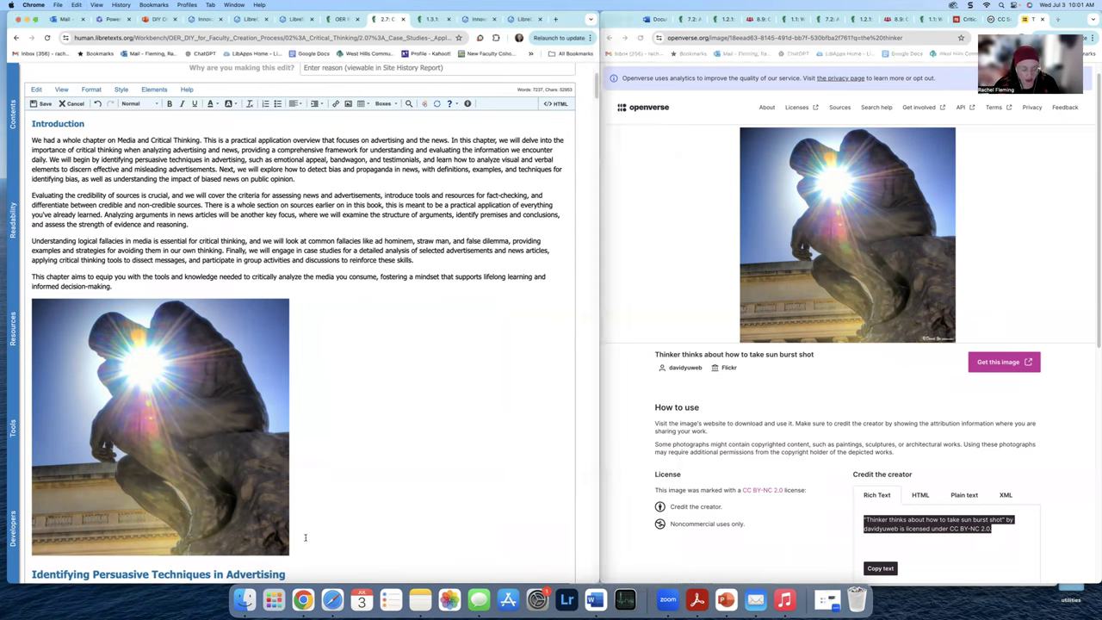
{"action": "key", "text": "super+v"}
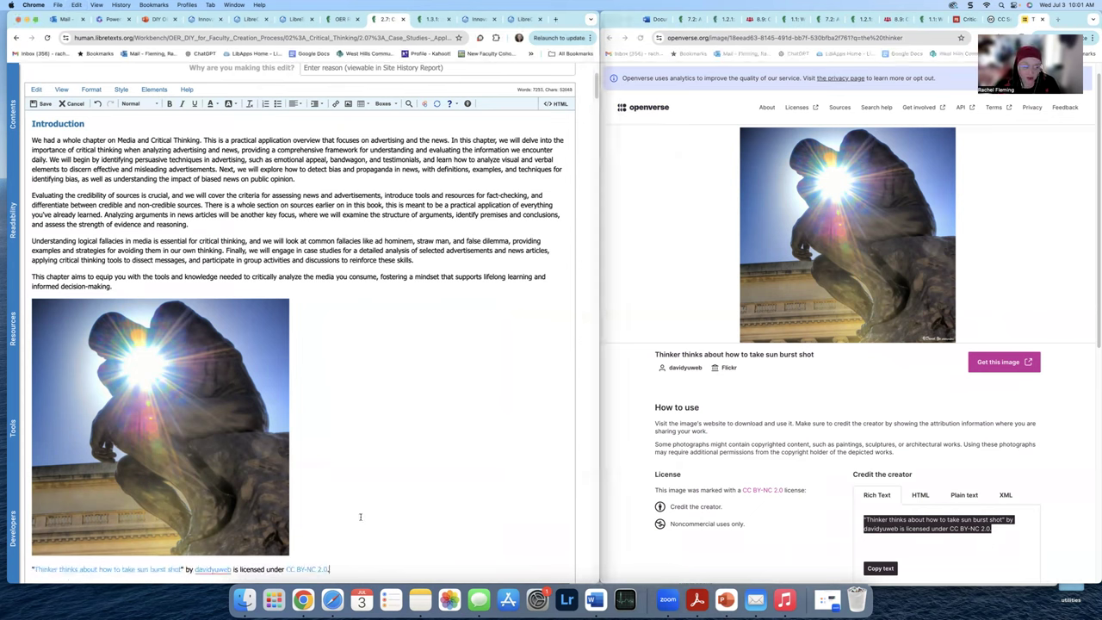
{"action": "left_click", "coordinate": [45, 105]}
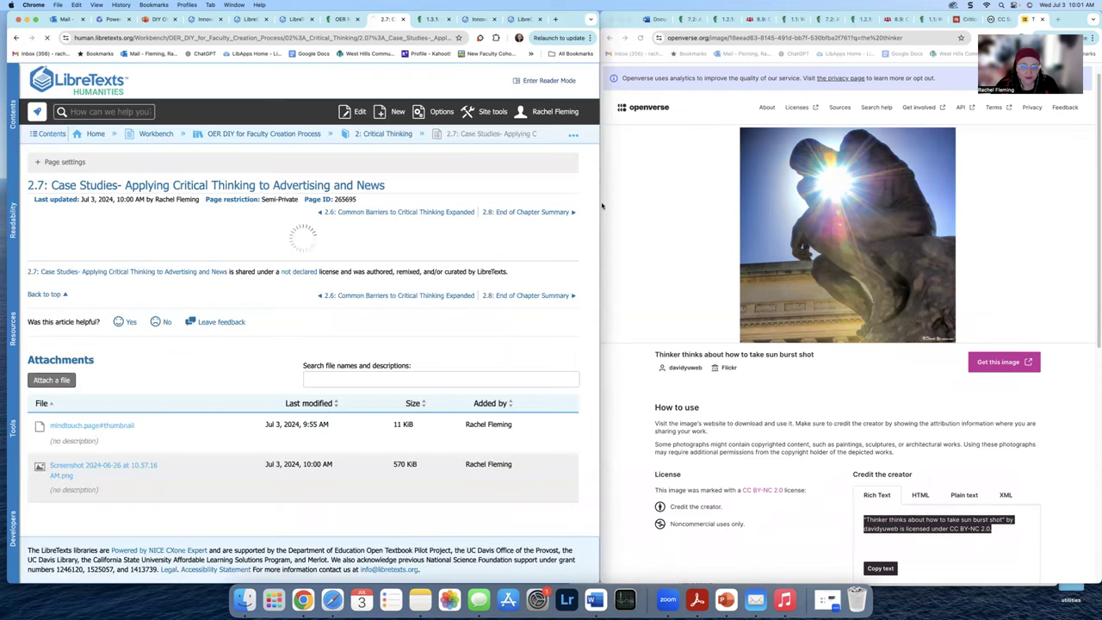
Step: Widen the LibreTexts window and review the saved page 2.7 from the new image down to the attributions and attachments
{"action": "left_click_drag", "start_coordinate": [599, 206], "coordinate": [996, 214]}
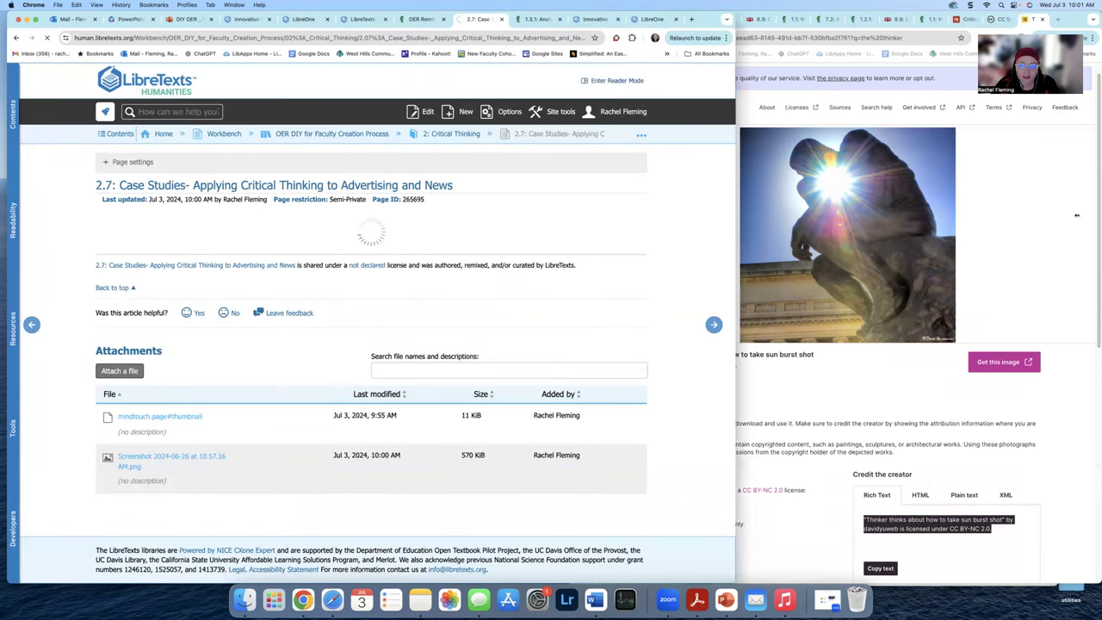
{"action": "left_click_drag", "start_coordinate": [1077, 215], "coordinate": [1079, 216]}
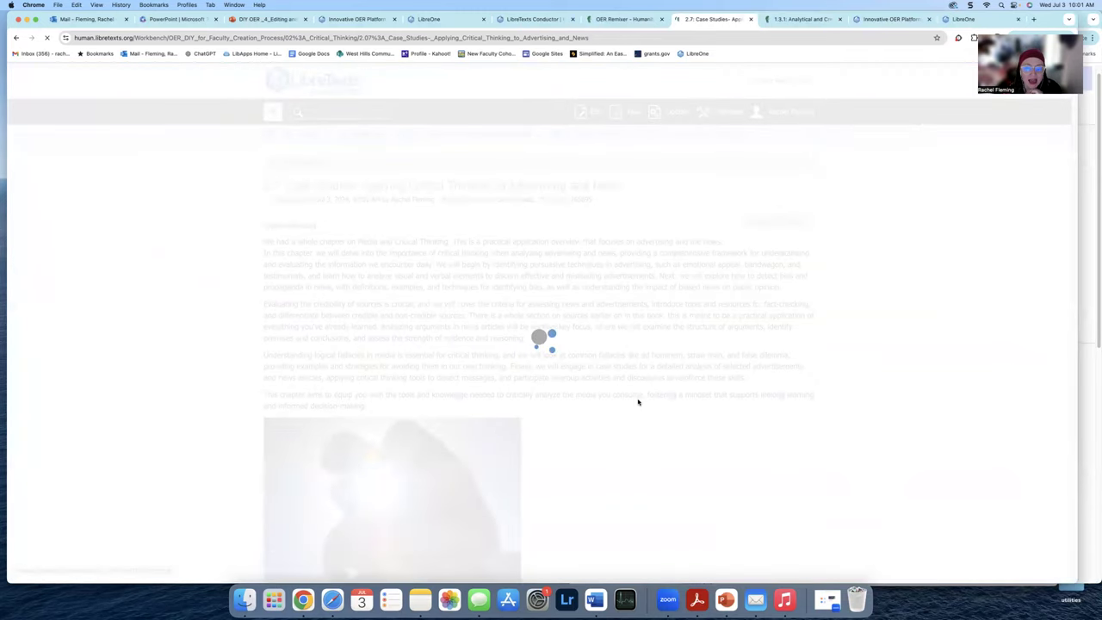
{"action": "scroll", "coordinate": [652, 423], "scroll_direction": "down", "scroll_amount": 10}
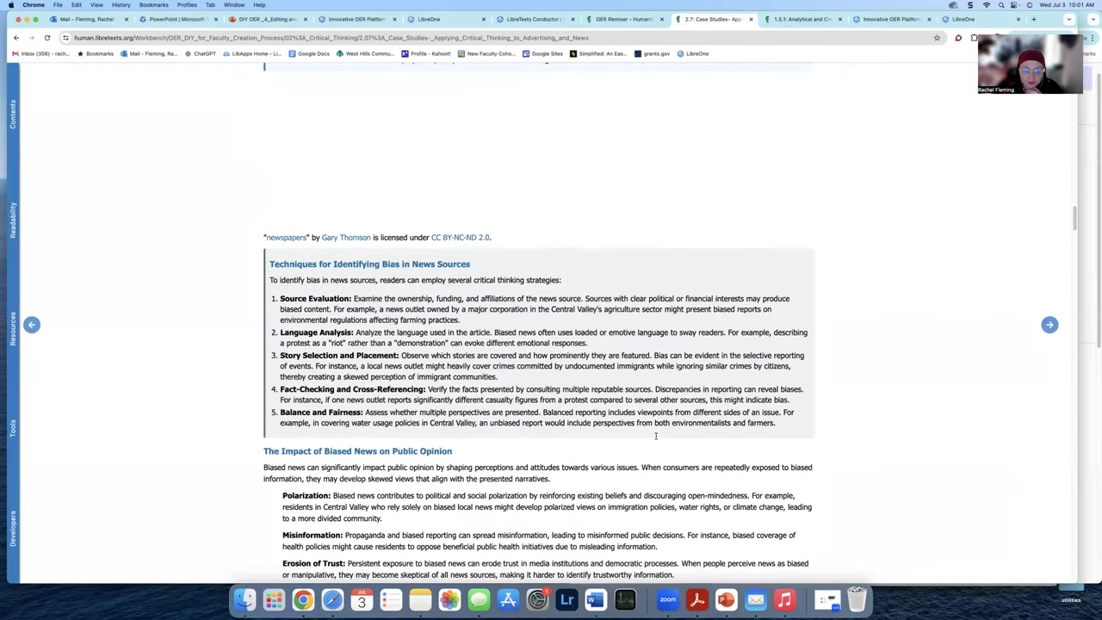
{"action": "scroll", "coordinate": [655, 436], "scroll_direction": "up", "scroll_amount": 10}
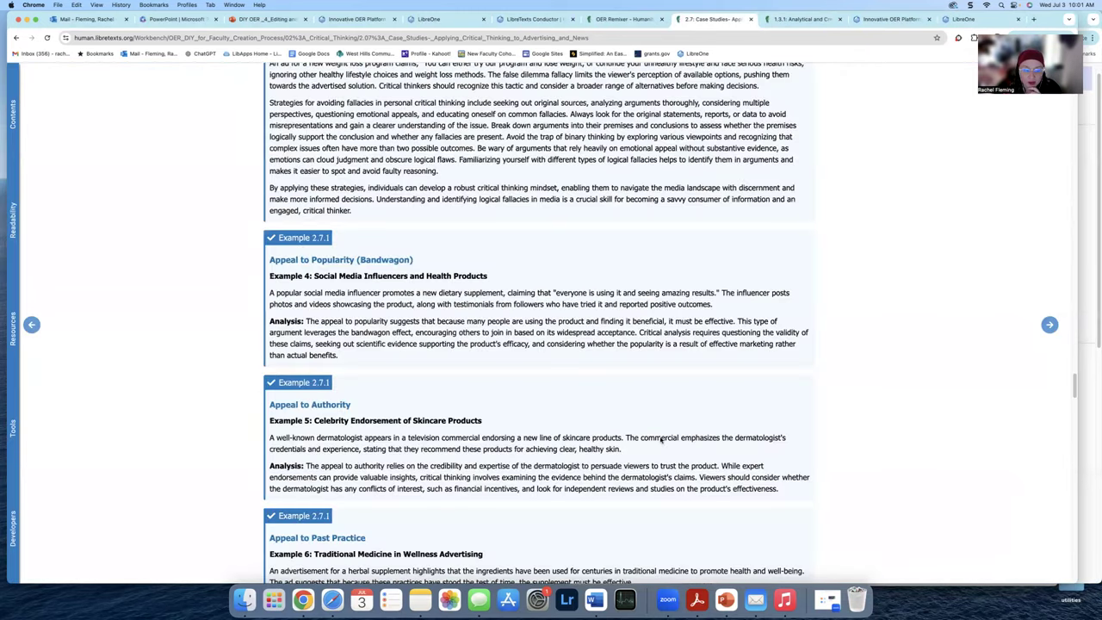
{"action": "scroll", "coordinate": [452, 450], "scroll_direction": "down", "scroll_amount": 15}
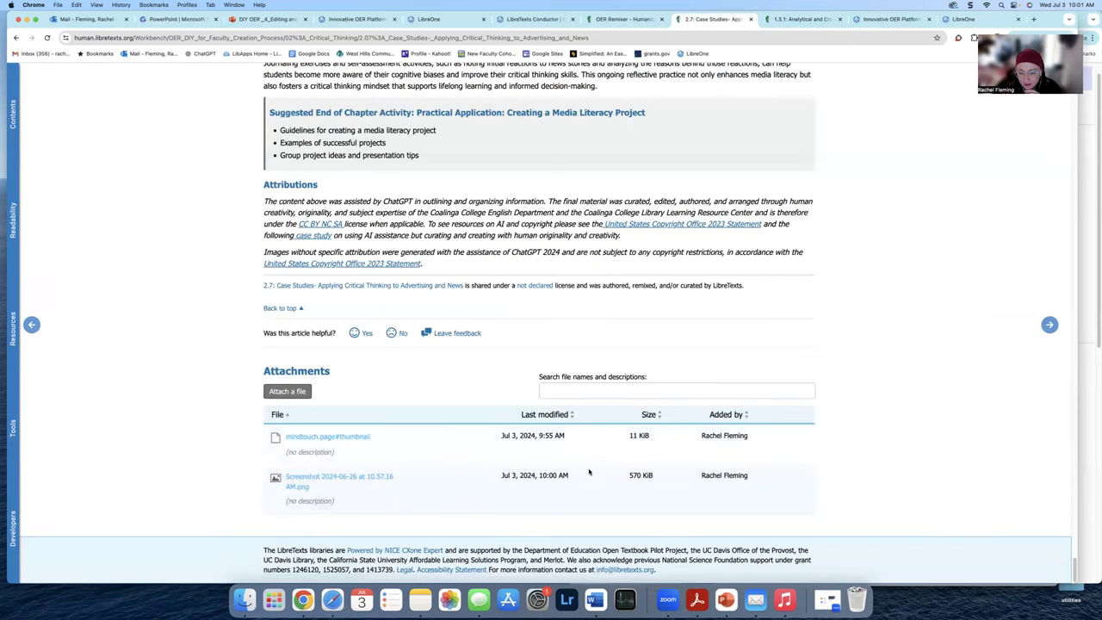
{"action": "left_click_drag", "start_coordinate": [1075, 573], "coordinate": [1028, 102]}
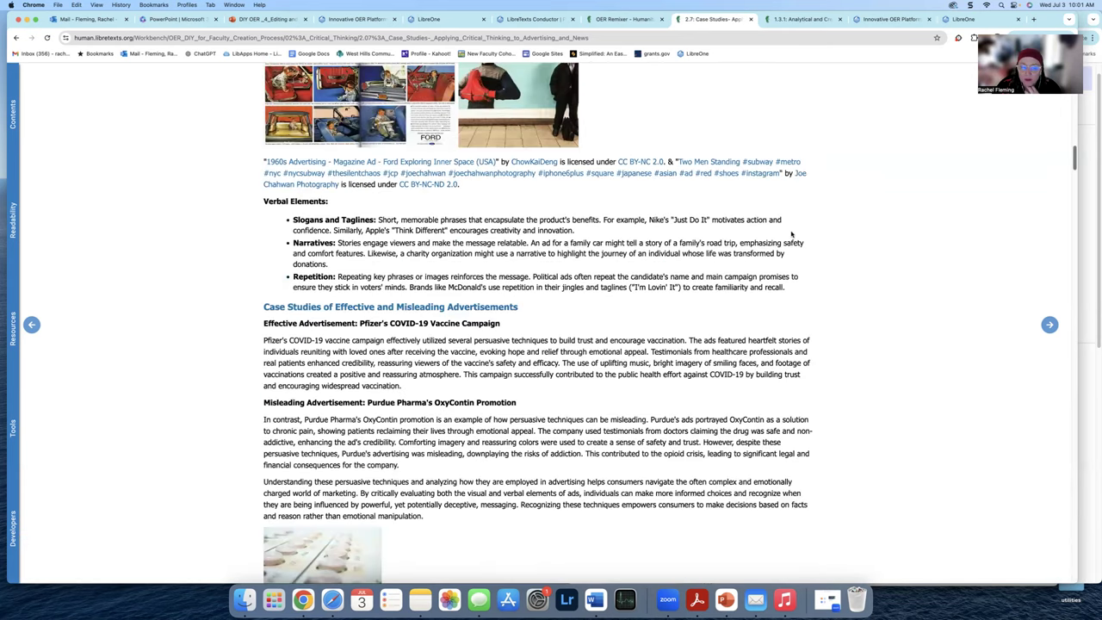
{"action": "scroll", "coordinate": [542, 416], "scroll_direction": "up", "scroll_amount": 10}
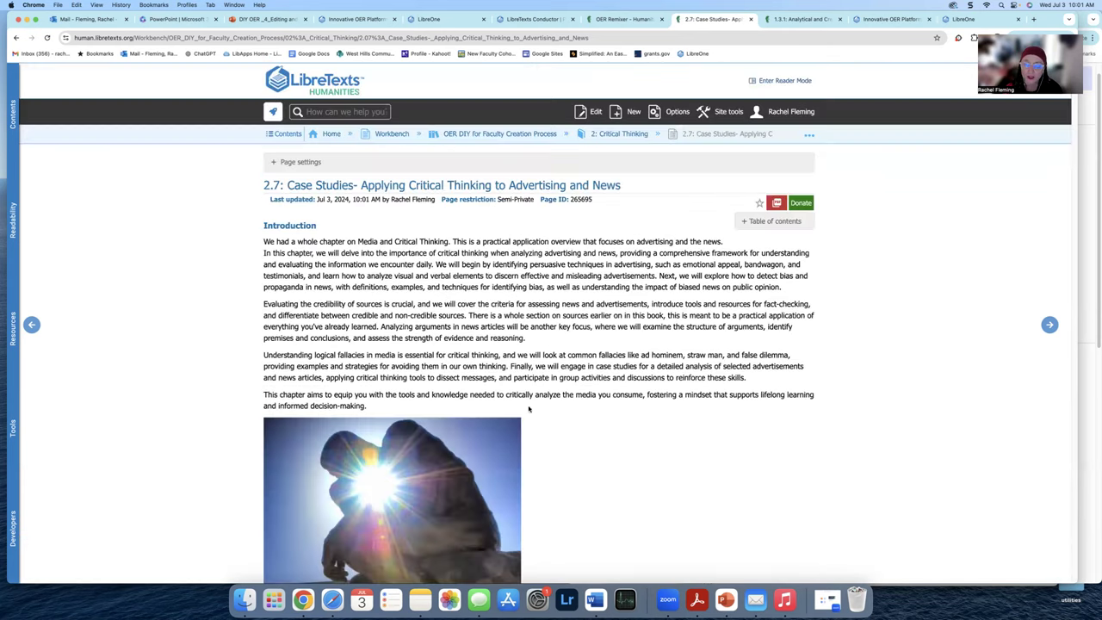
{"action": "scroll", "coordinate": [527, 415], "scroll_direction": "down", "scroll_amount": 1}
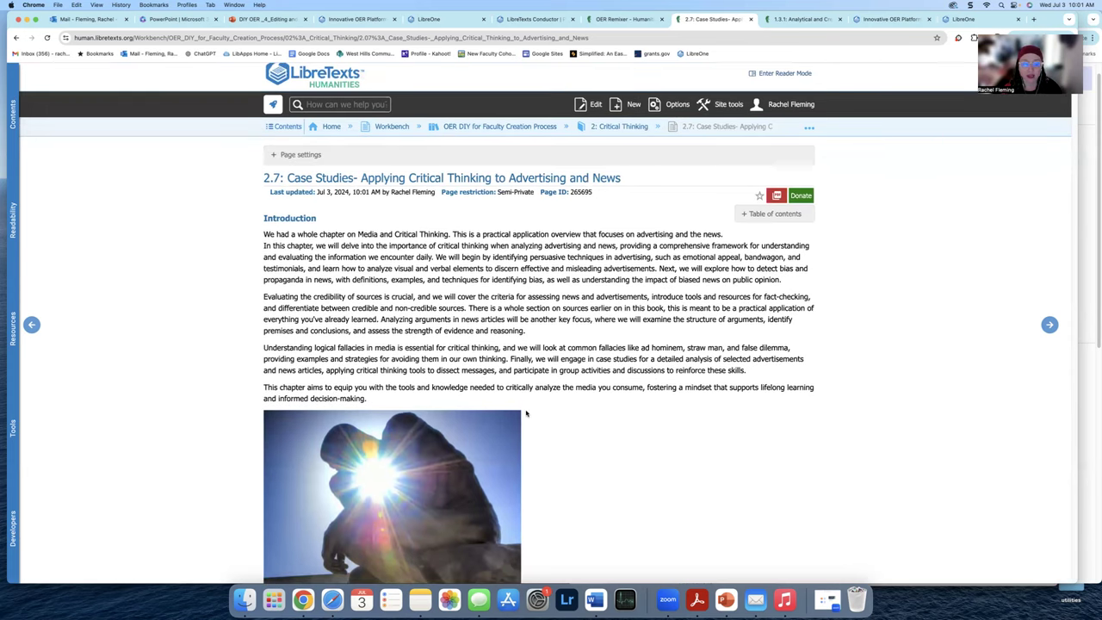
{"action": "scroll", "coordinate": [520, 405], "scroll_direction": "down", "scroll_amount": 2}
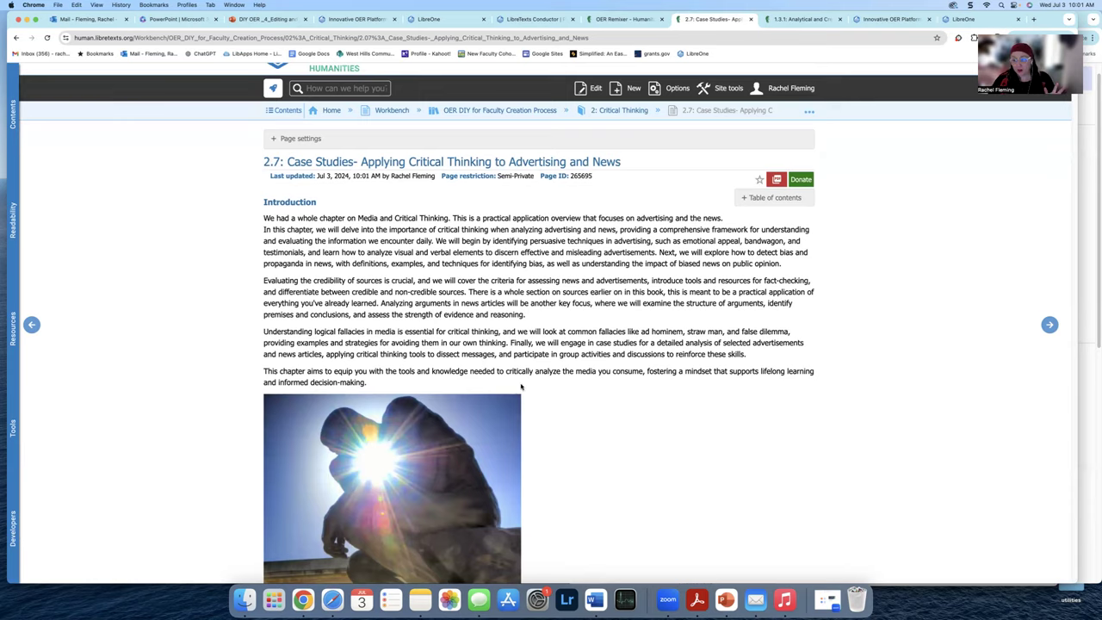
{"action": "scroll", "coordinate": [543, 398], "scroll_direction": "down", "scroll_amount": 5}
{"action": "scroll", "coordinate": [561, 404], "scroll_direction": "down", "scroll_amount": 15}
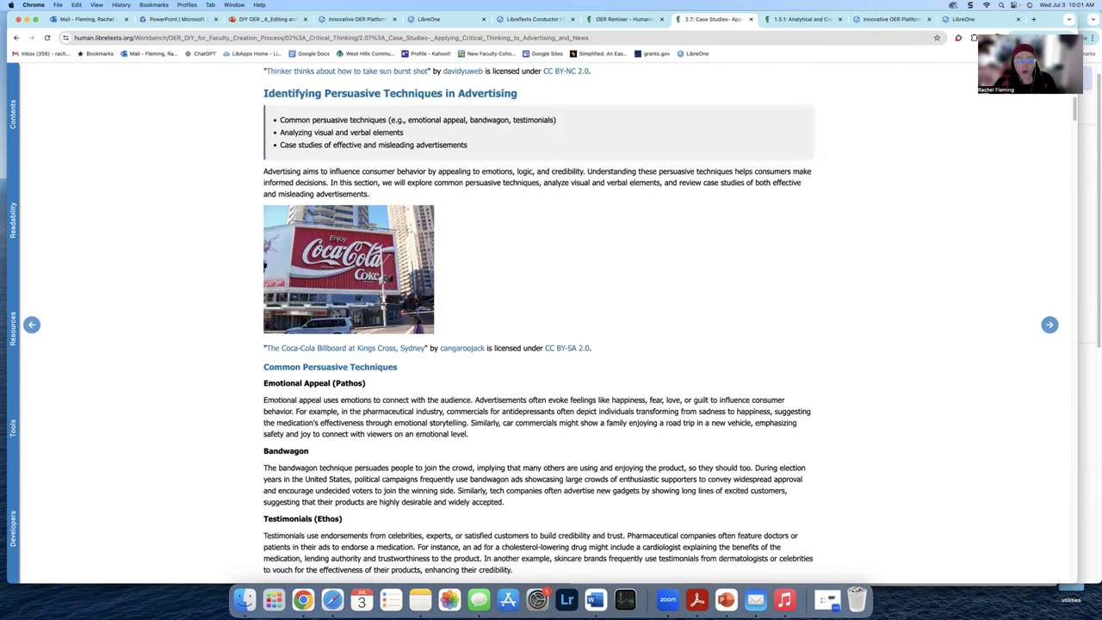
{"action": "scroll", "coordinate": [524, 462], "scroll_direction": "up", "scroll_amount": 5}
{"action": "scroll", "coordinate": [420, 403], "scroll_direction": "down", "scroll_amount": 15}
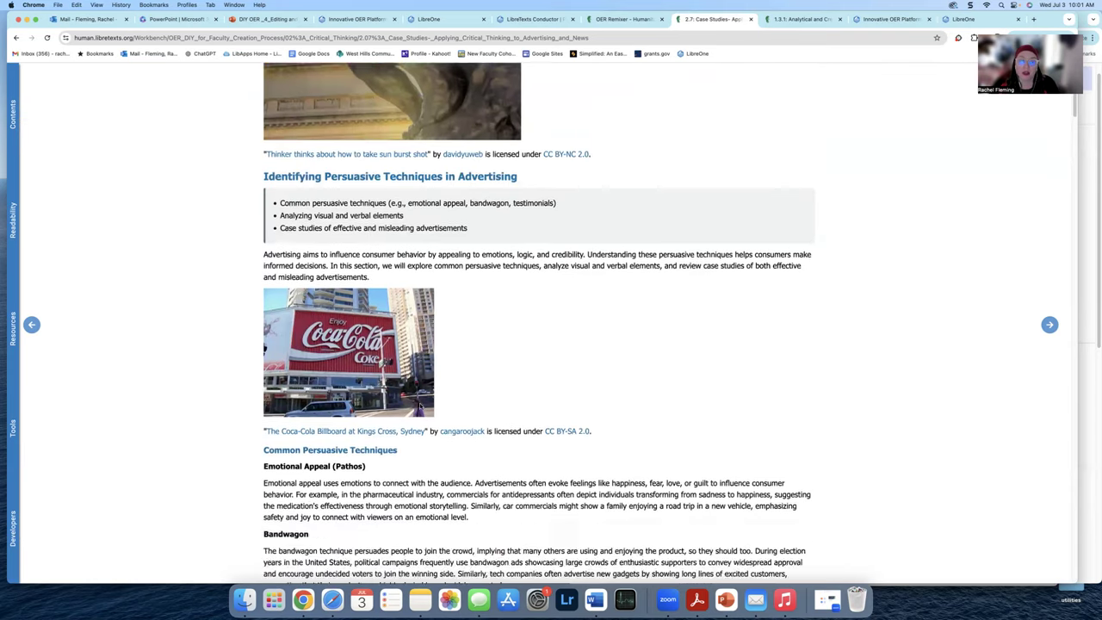
Step: Reopen page 2.7 for editing and run the Accessibility Checker for Headings and Alt Image Tags
{"action": "key", "text": "super+r"}
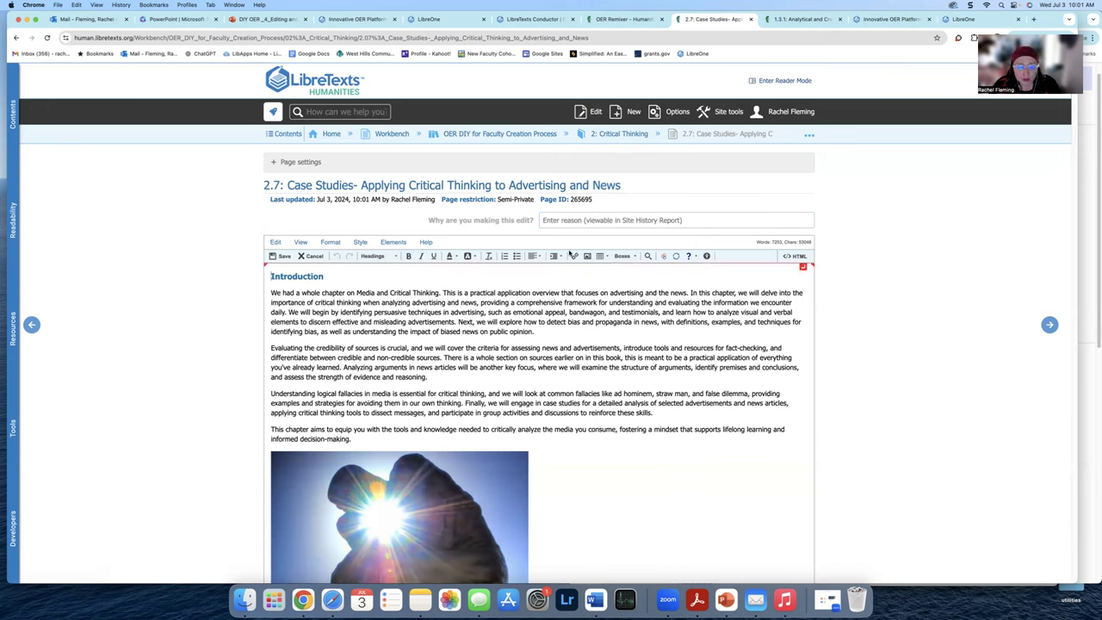
{"action": "left_click", "coordinate": [706, 257]}
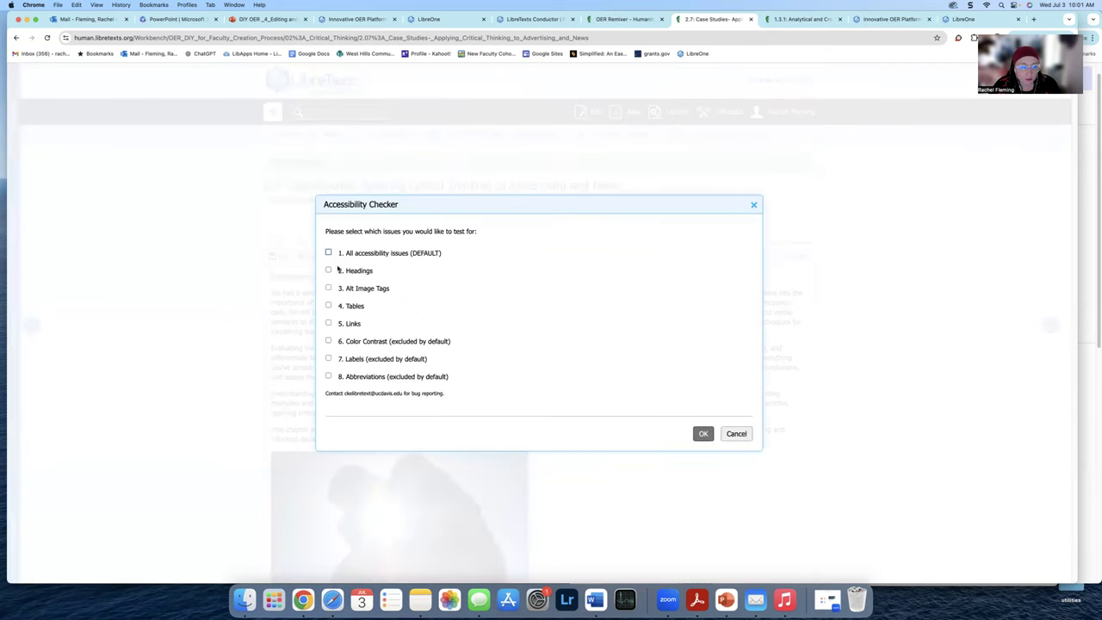
{"action": "left_click", "coordinate": [328, 288]}
{"action": "left_click", "coordinate": [328, 270]}
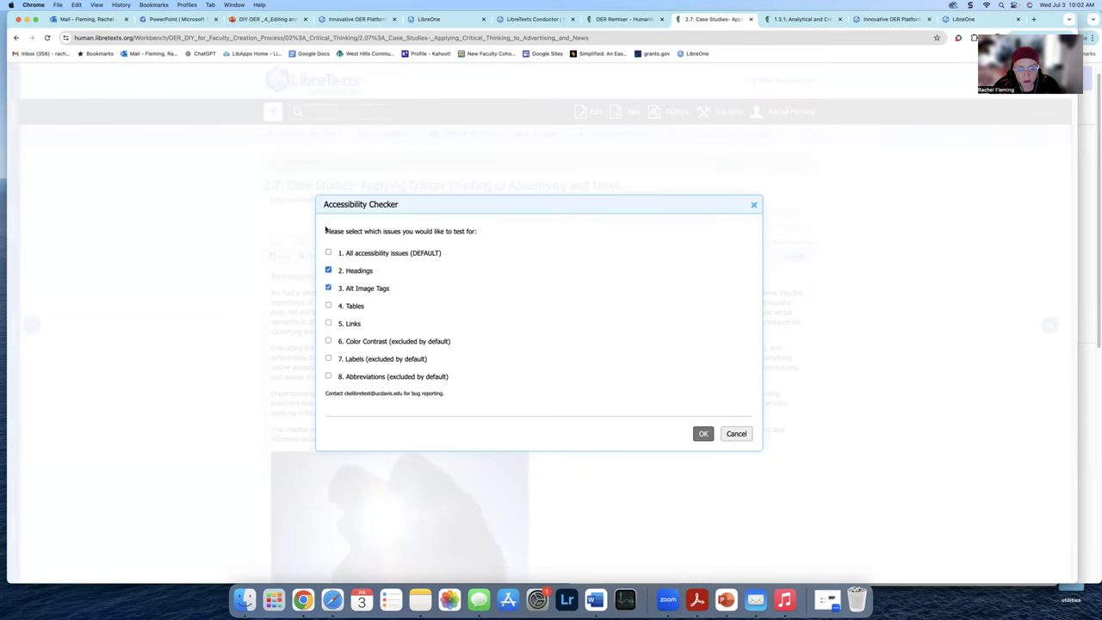
{"action": "left_click", "coordinate": [703, 433]}
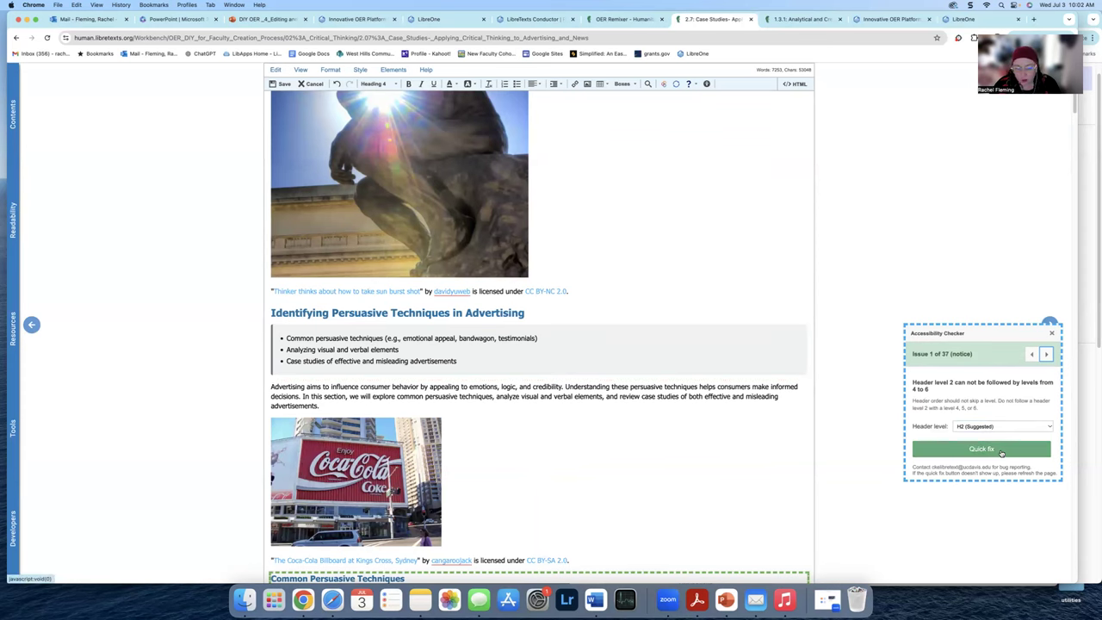
Step: Apply the suggested quick fixes: H2 for "Common Persuasive Techniques" and H3 for "Emotional Appeal (Pathos)" and "Bandwagon"
{"action": "left_click", "coordinate": [1001, 453]}
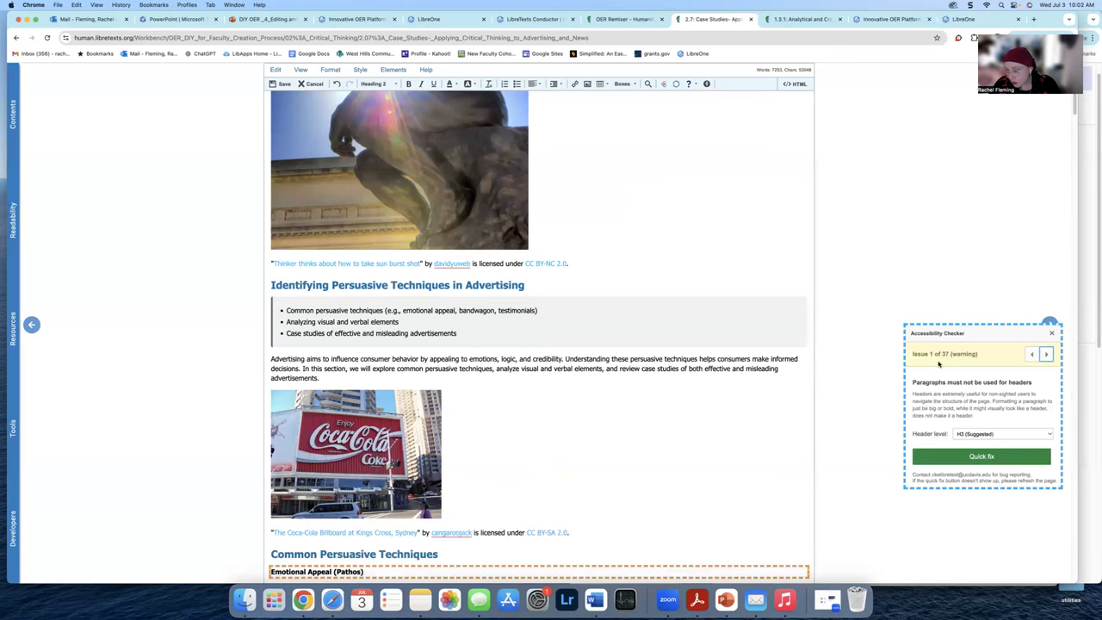
{"action": "left_click", "coordinate": [992, 457]}
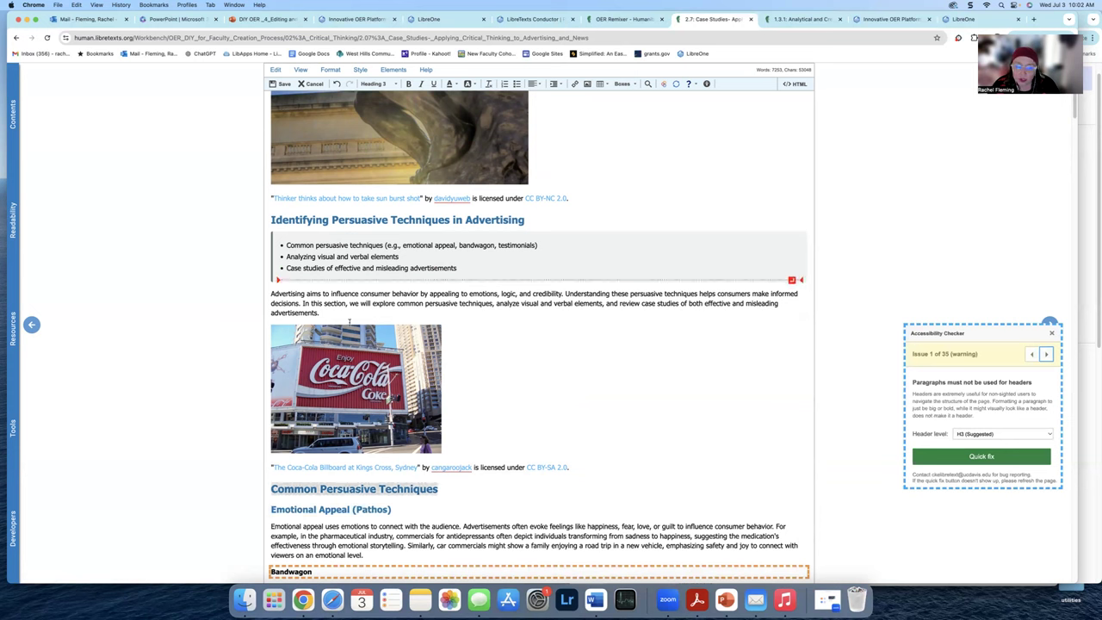
{"action": "left_click", "coordinate": [988, 458]}
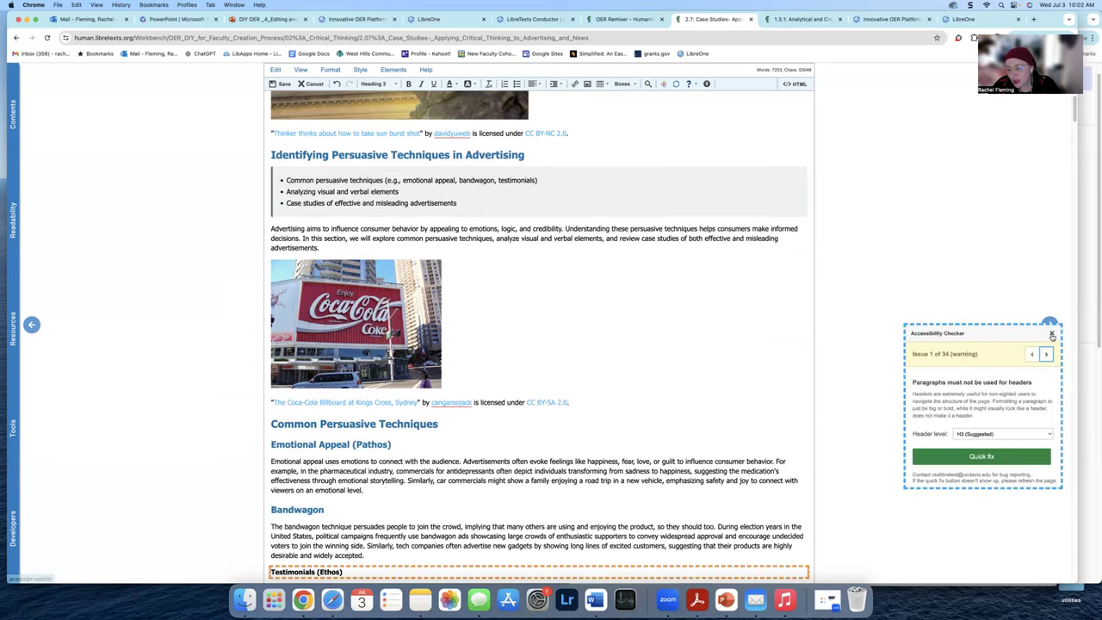
Step: Close the Accessibility Checker and save page 2.7 with the corrected headings
{"action": "left_click", "coordinate": [1051, 334]}
{"action": "scroll", "coordinate": [559, 228], "scroll_direction": "up", "scroll_amount": 8}
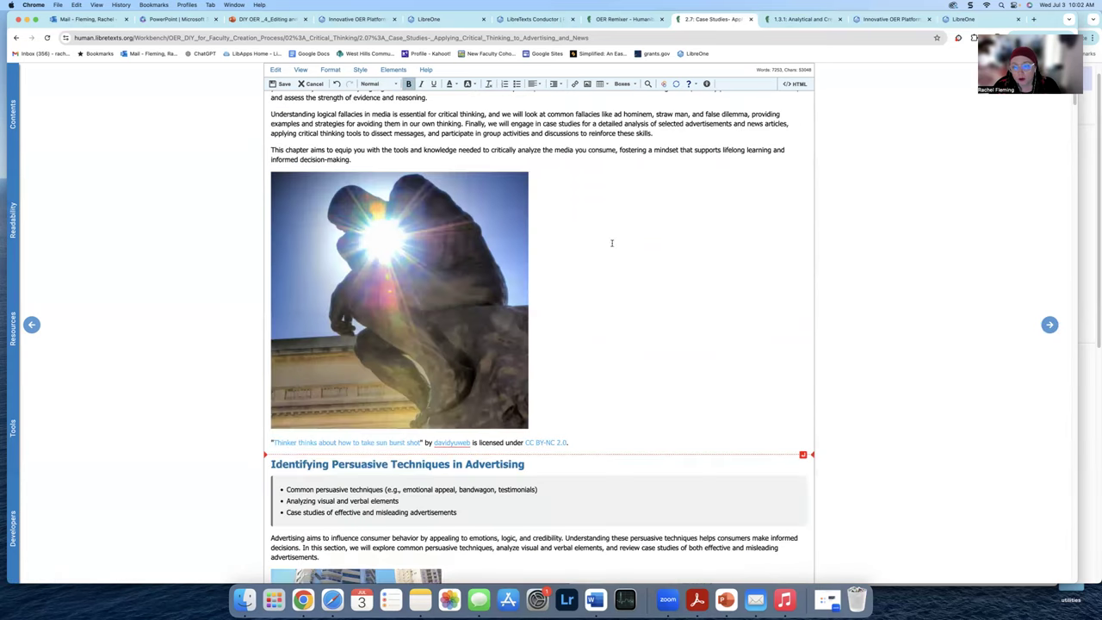
{"action": "scroll", "coordinate": [256, 100], "scroll_direction": "up", "scroll_amount": 5}
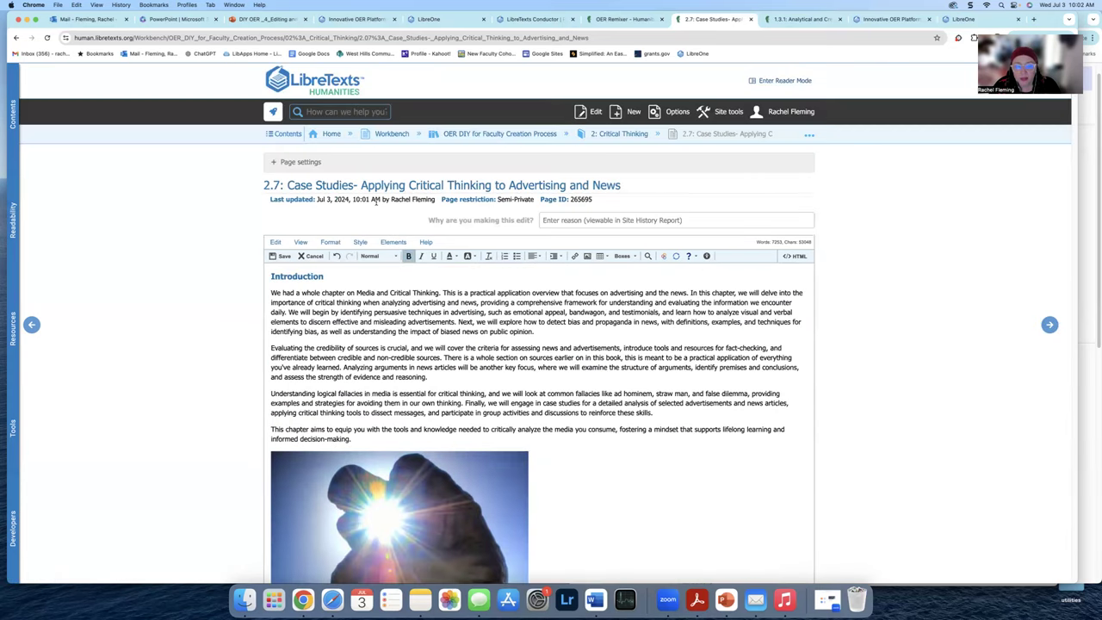
{"action": "left_click", "coordinate": [284, 256]}
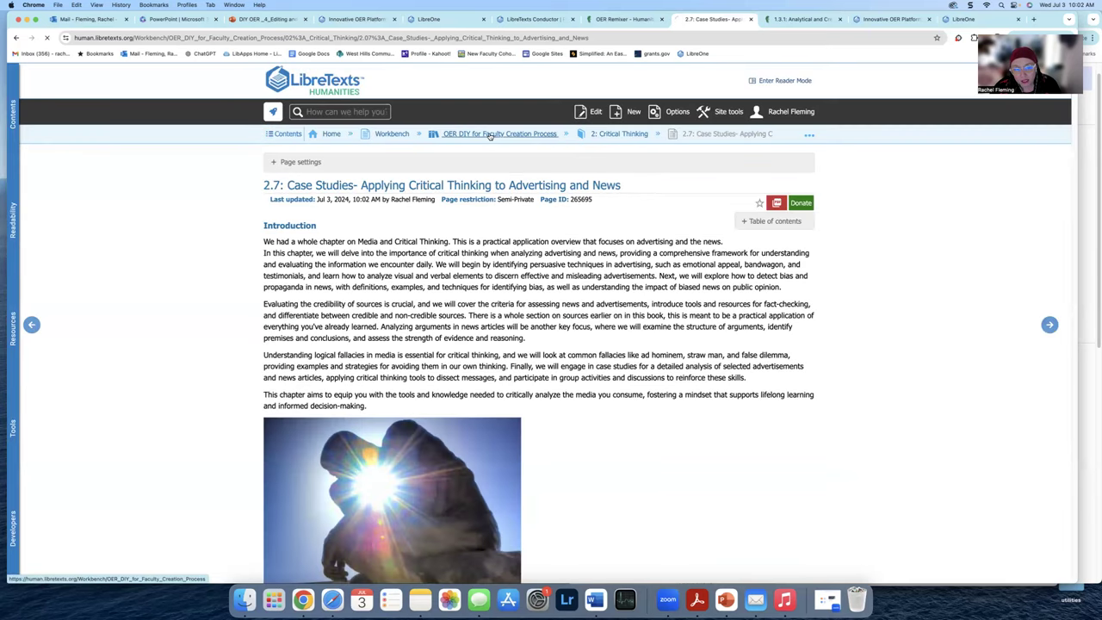
Step: Open Detailed Licensing in the book's Back Matter and review the license overview and the licenses listed by page
{"action": "left_click", "coordinate": [474, 138]}
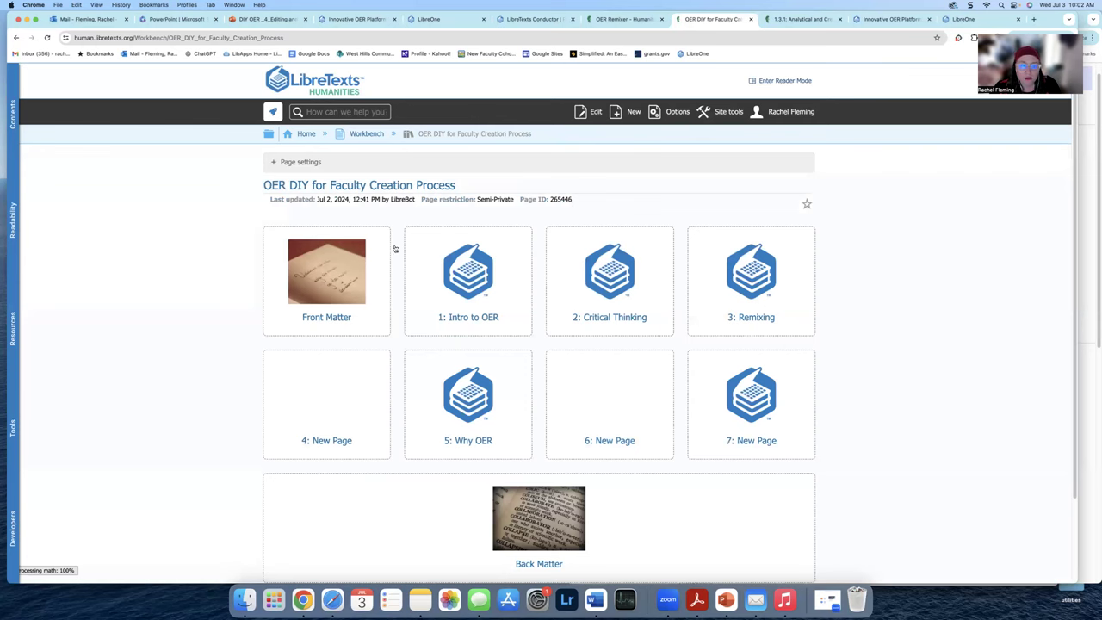
{"action": "left_click", "coordinate": [562, 564]}
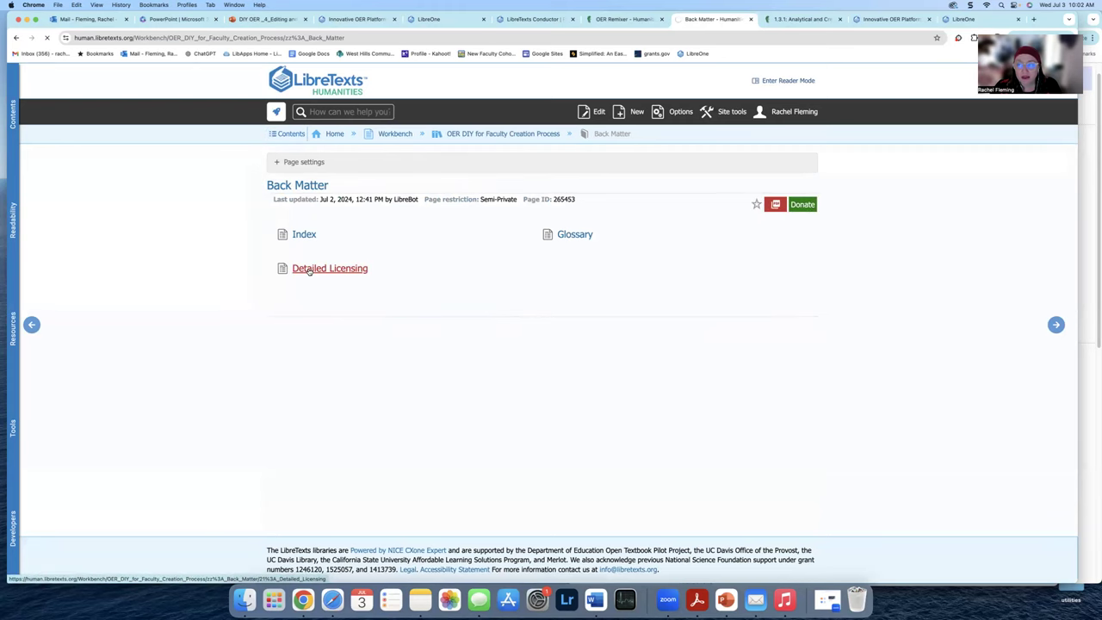
{"action": "left_click", "coordinate": [309, 269]}
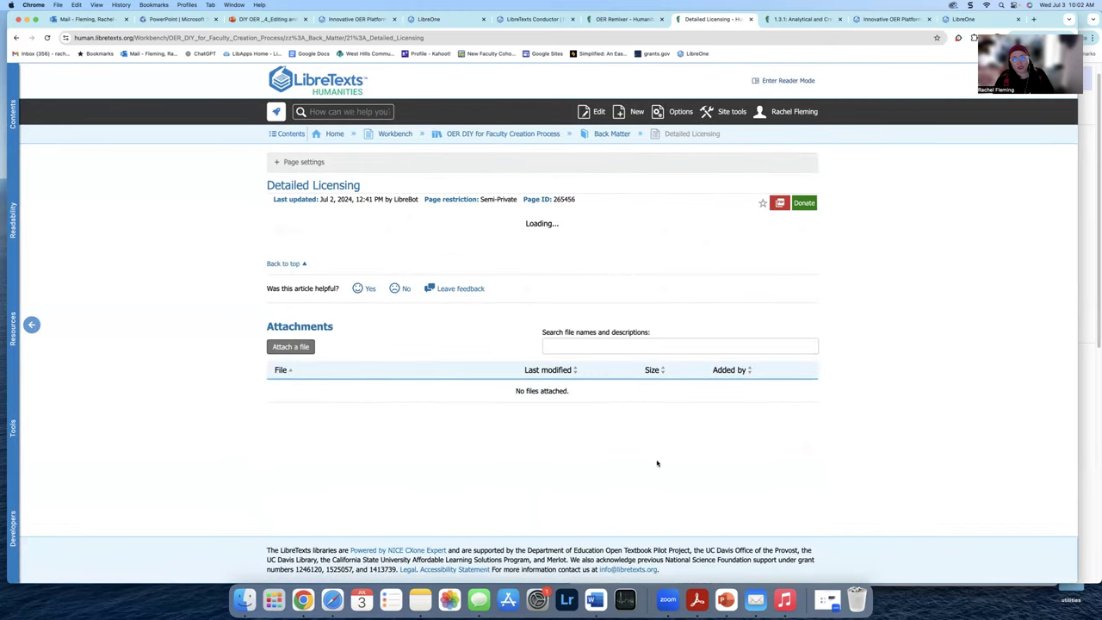
{"action": "scroll", "coordinate": [474, 409], "scroll_direction": "down", "scroll_amount": 3}
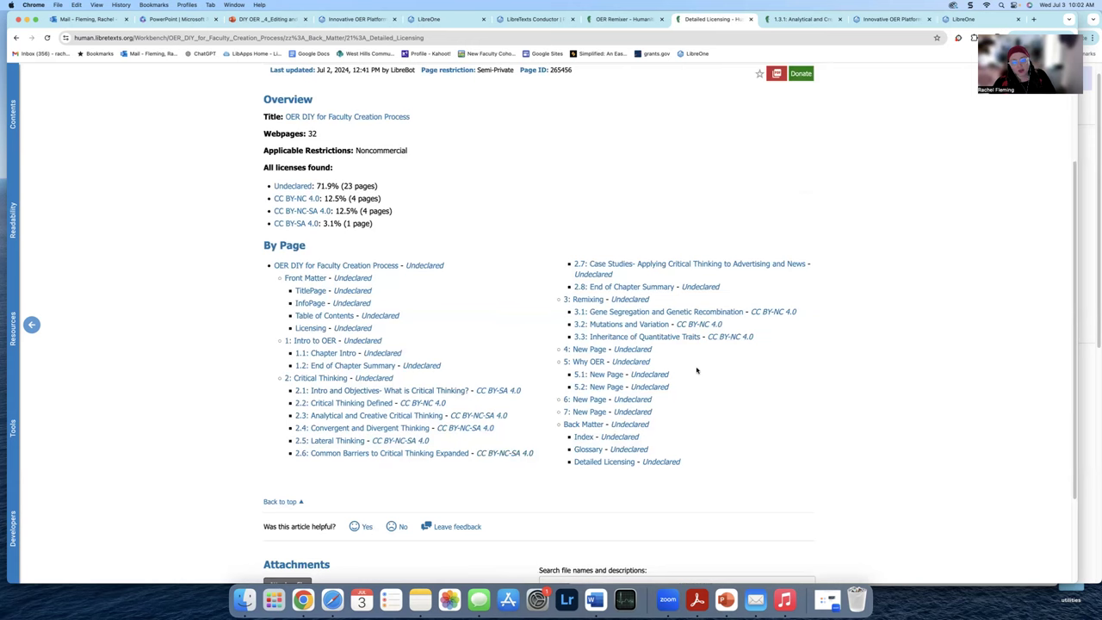
{"action": "scroll", "coordinate": [725, 379], "scroll_direction": "down", "scroll_amount": 1}
{"action": "scroll", "coordinate": [735, 430], "scroll_direction": "up", "scroll_amount": 3}
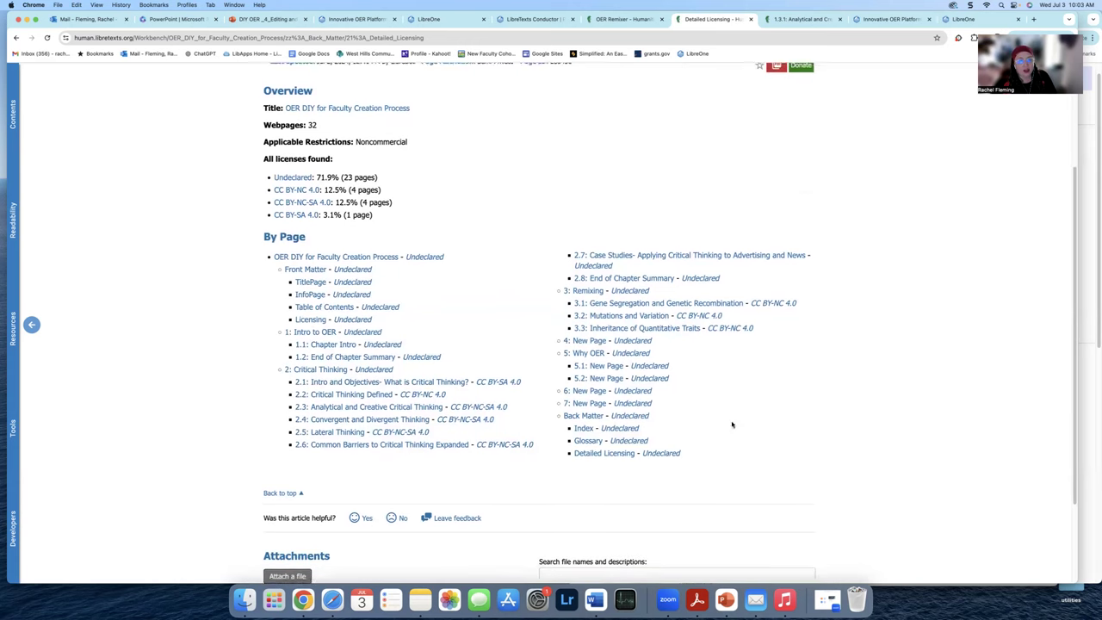
{"action": "scroll", "coordinate": [772, 453], "scroll_direction": "up", "scroll_amount": 1}
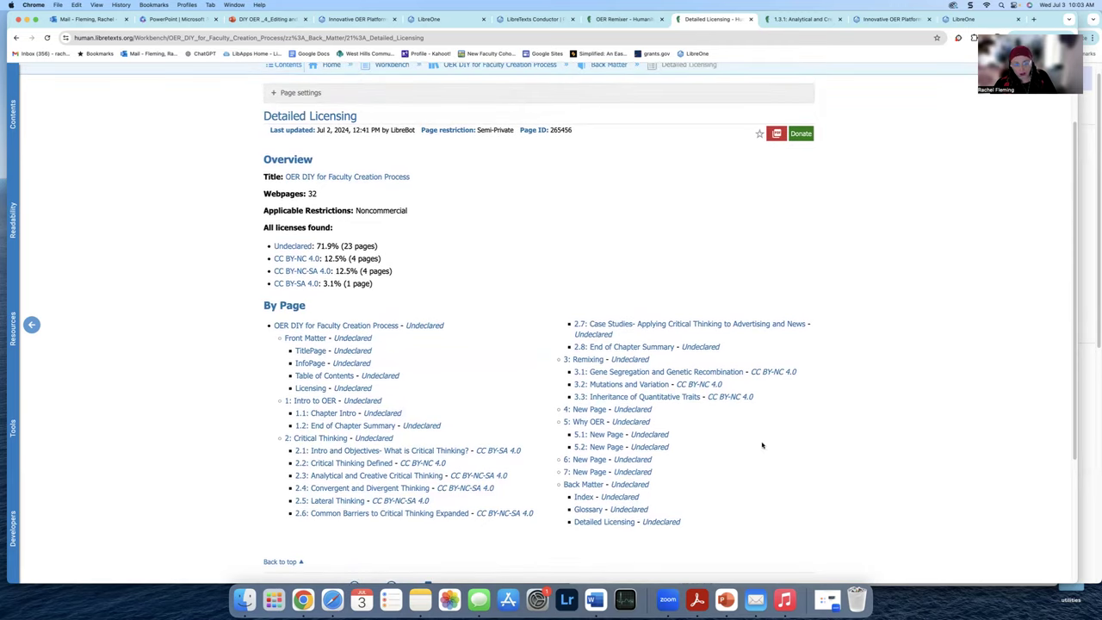
{"action": "scroll", "coordinate": [801, 447], "scroll_direction": "up", "scroll_amount": 1}
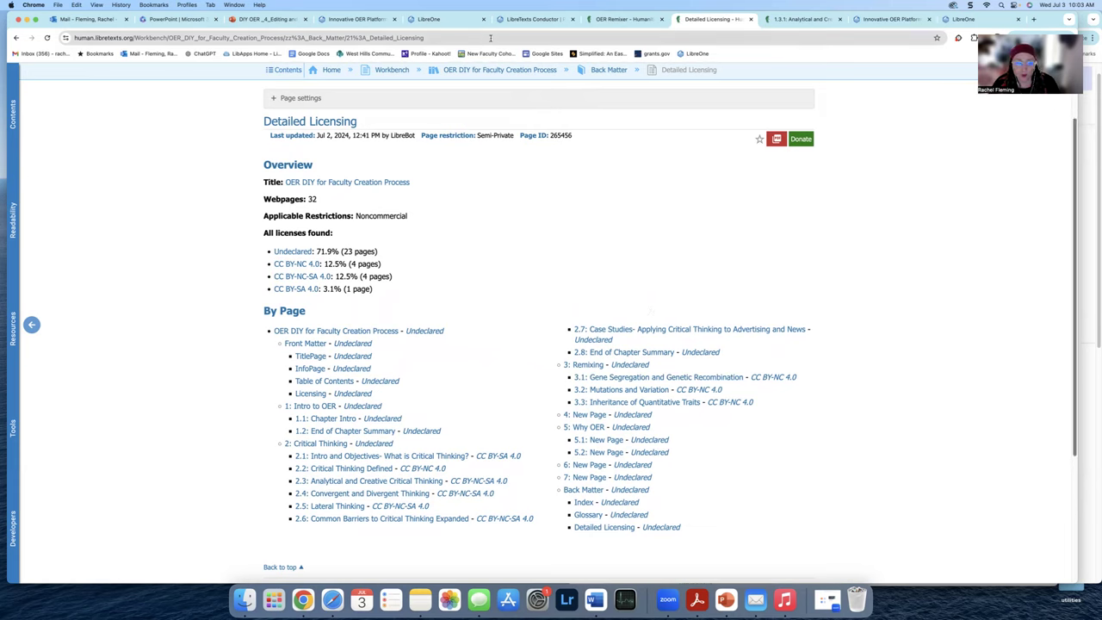
Step: Open page 2.8: End of Chapter Summary in Chapter 2 for editing and narrow its window to reveal the source window beside it
{"action": "left_click", "coordinate": [534, 71]}
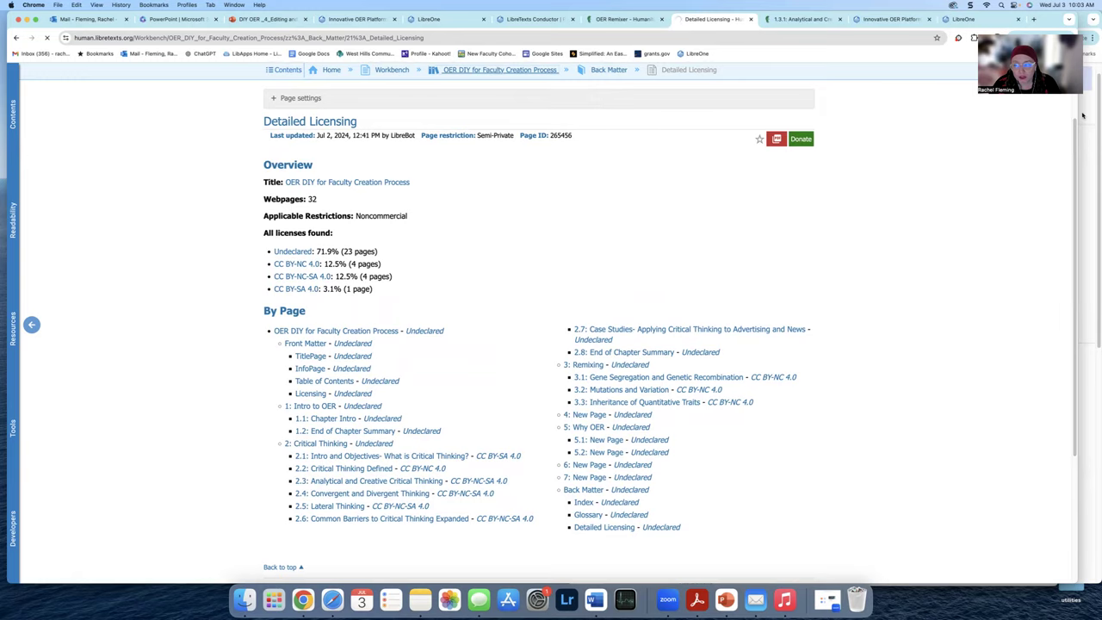
{"action": "left_click", "coordinate": [613, 284]}
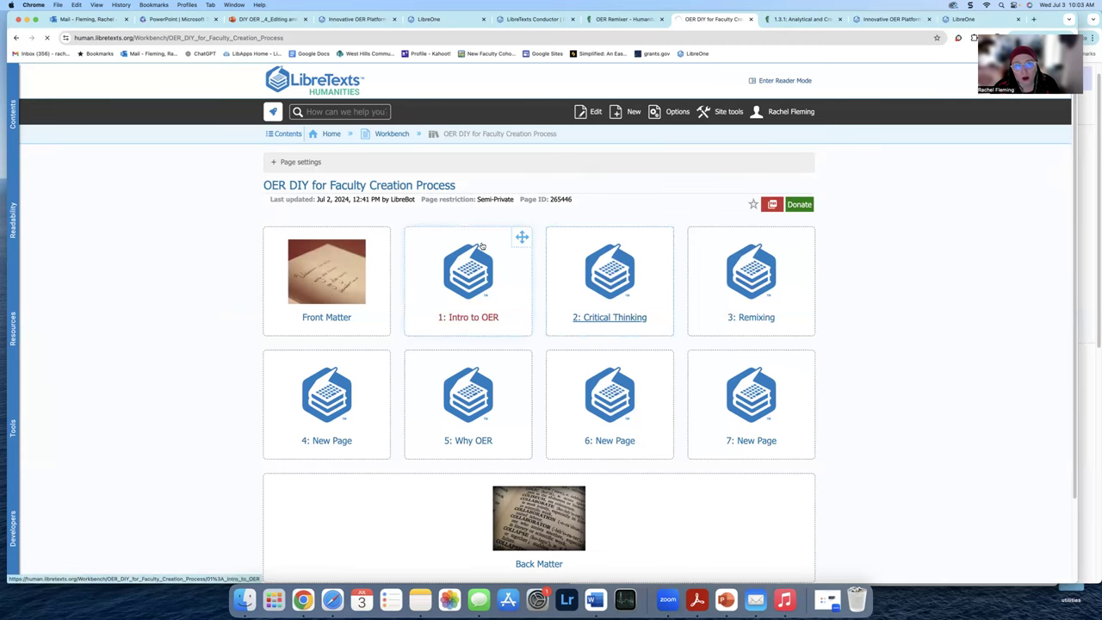
{"action": "left_click", "coordinate": [635, 337]}
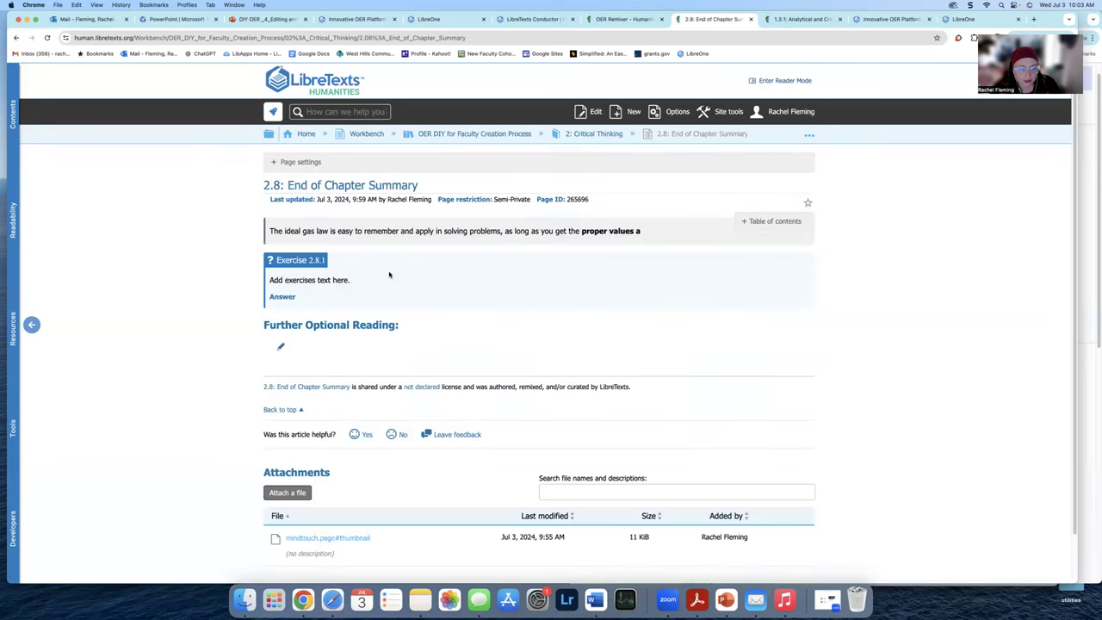
{"action": "left_click", "coordinate": [598, 113]}
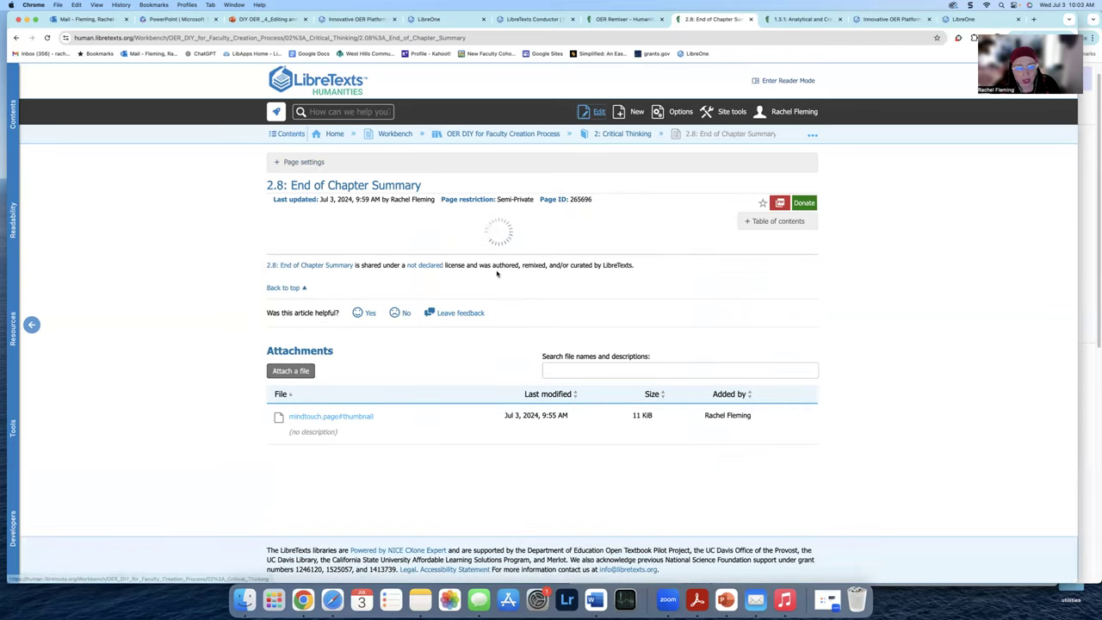
{"action": "left_click_drag", "start_coordinate": [1079, 176], "coordinate": [595, 188]}
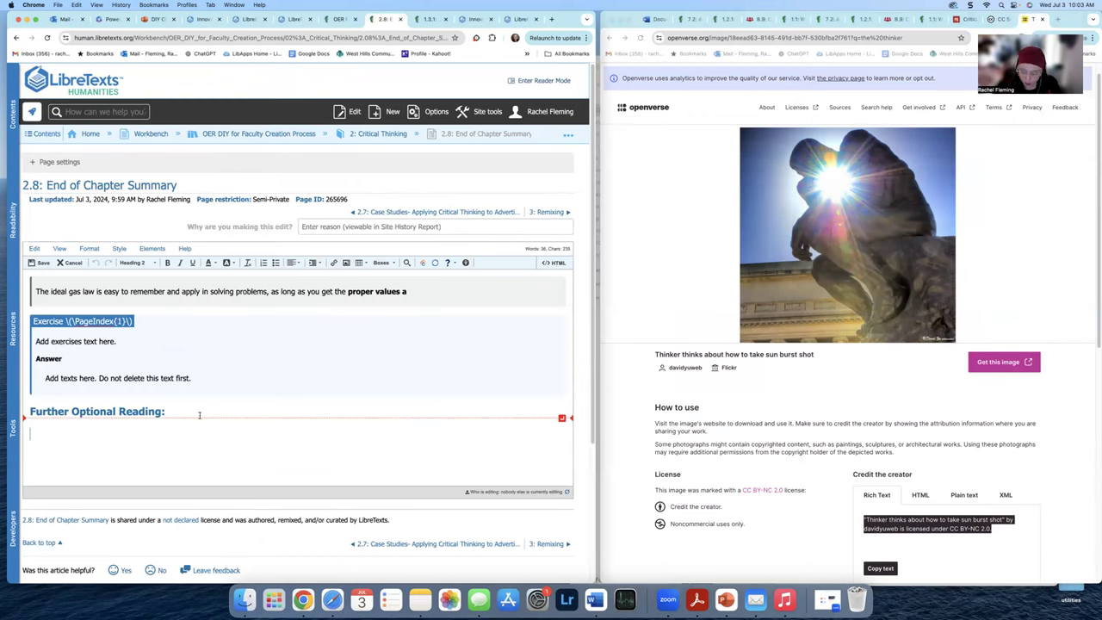
Step: Switch to First Year Seminar Readings on Pressbooks, go to the Design Thinking chapter, and look through its text and license
{"action": "left_click", "coordinate": [969, 21]}
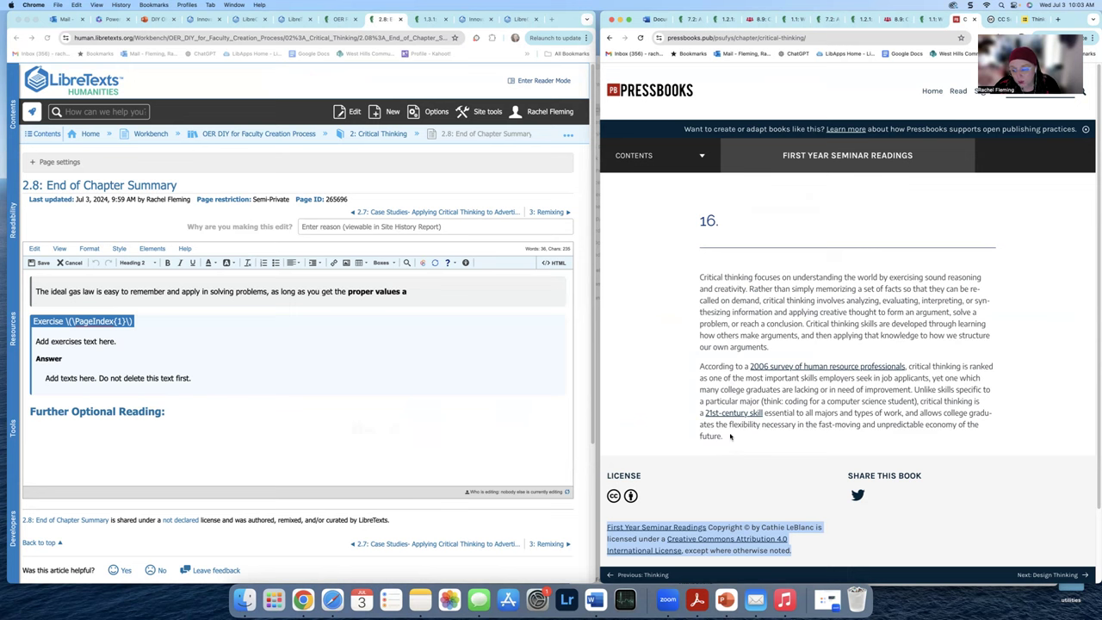
{"action": "left_click", "coordinate": [1057, 575]}
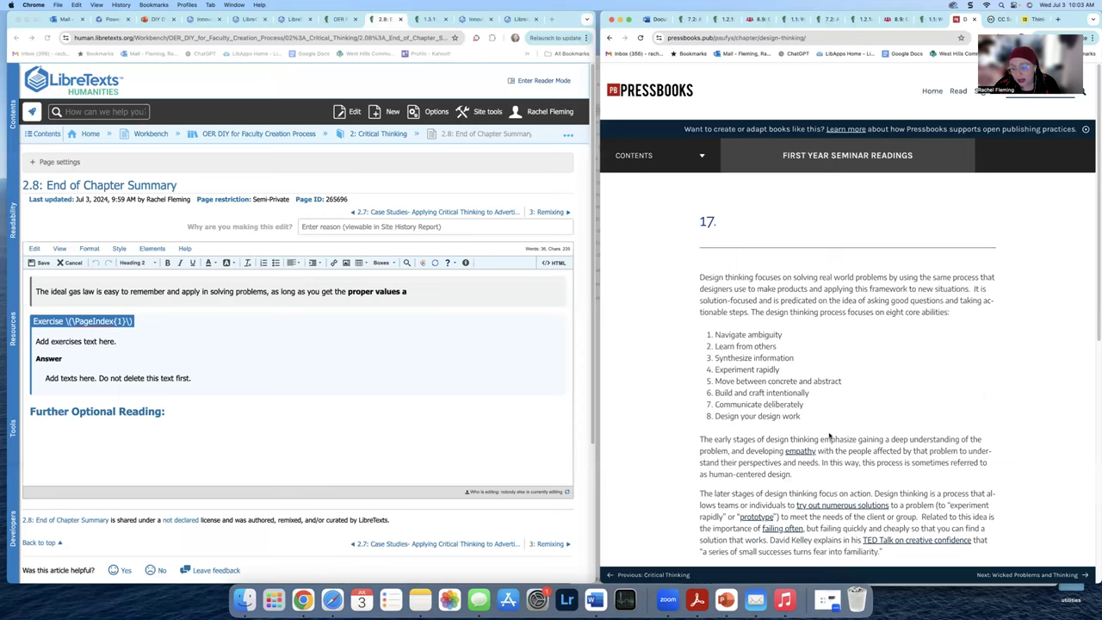
{"action": "scroll", "coordinate": [829, 437], "scroll_direction": "down", "scroll_amount": 10}
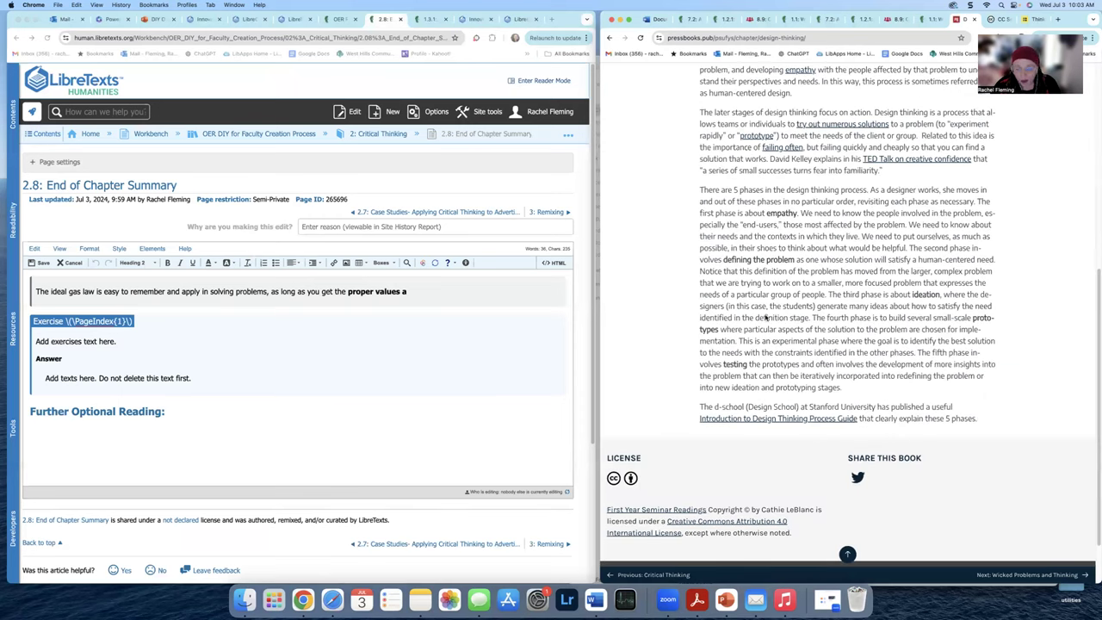
{"action": "scroll", "coordinate": [765, 318], "scroll_direction": "up", "scroll_amount": 5}
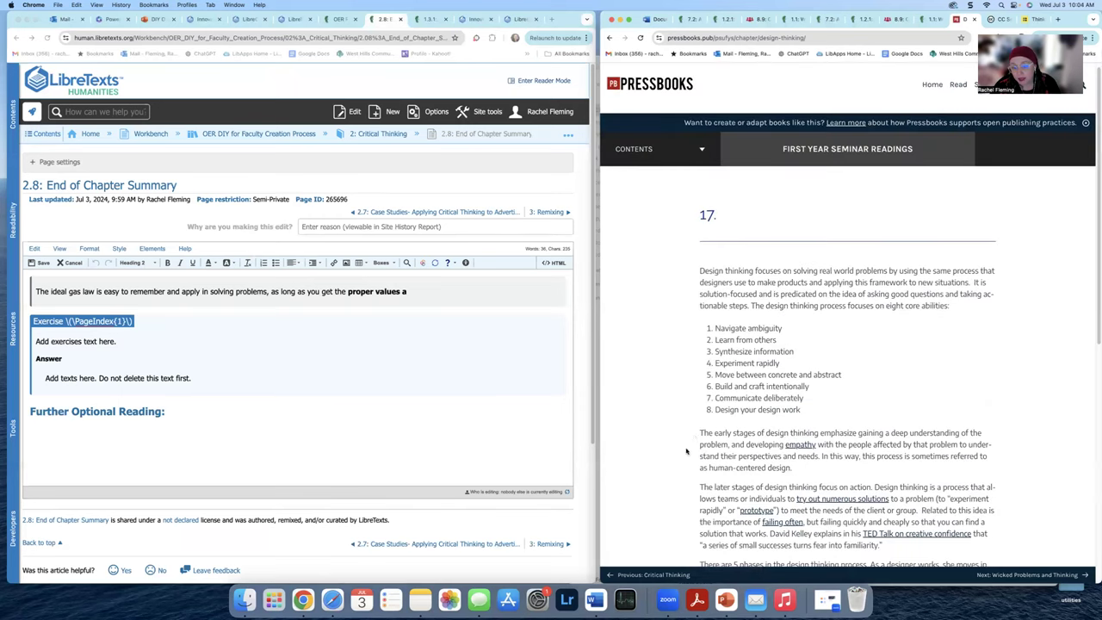
{"action": "scroll", "coordinate": [688, 452], "scroll_direction": "down", "scroll_amount": 10}
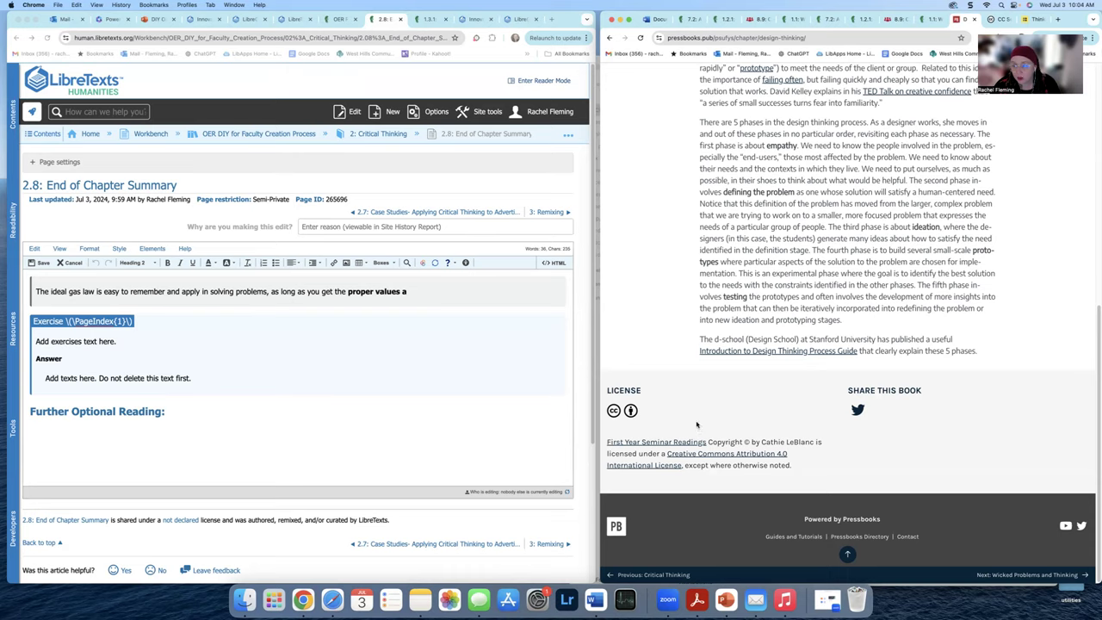
{"action": "scroll", "coordinate": [698, 428], "scroll_direction": "up", "scroll_amount": 3}
{"action": "scroll", "coordinate": [703, 405], "scroll_direction": "up", "scroll_amount": 5}
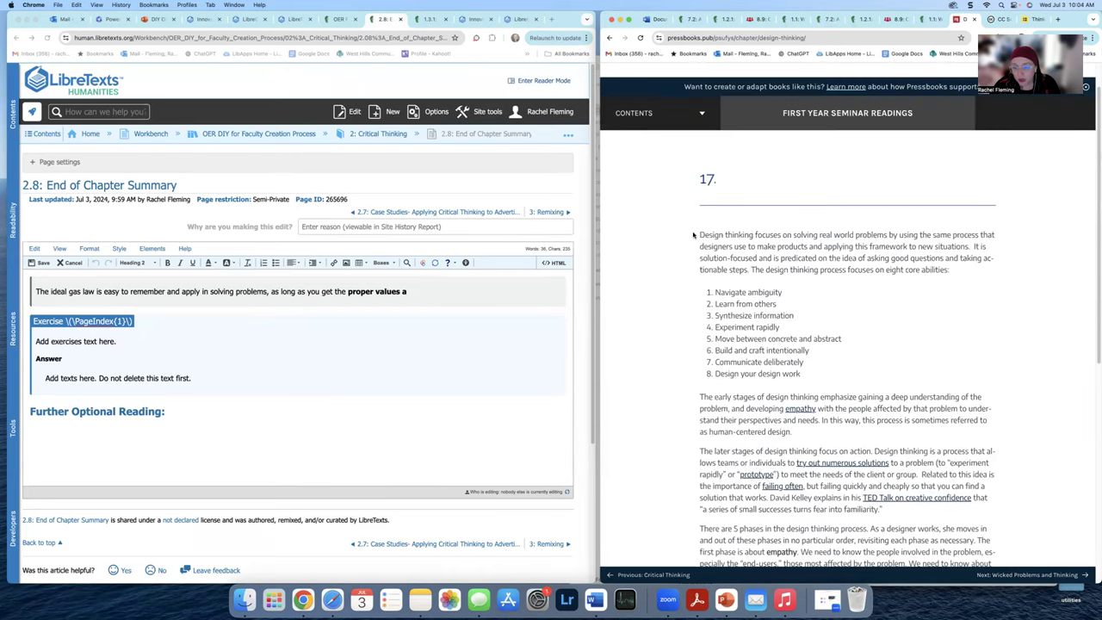
Step: Copy the full Design Thinking chapter text from Pressbooks and paste it under "Further Optional Reading:" on page 2.8
{"action": "left_click_drag", "start_coordinate": [696, 231], "coordinate": [847, 553]}
{"action": "key", "text": "cmd+c"}
{"action": "left_click_drag", "start_coordinate": [842, 442], "coordinate": [990, 479]}
{"action": "left_click", "coordinate": [112, 432]}
{"action": "key", "text": "cmd+v"}
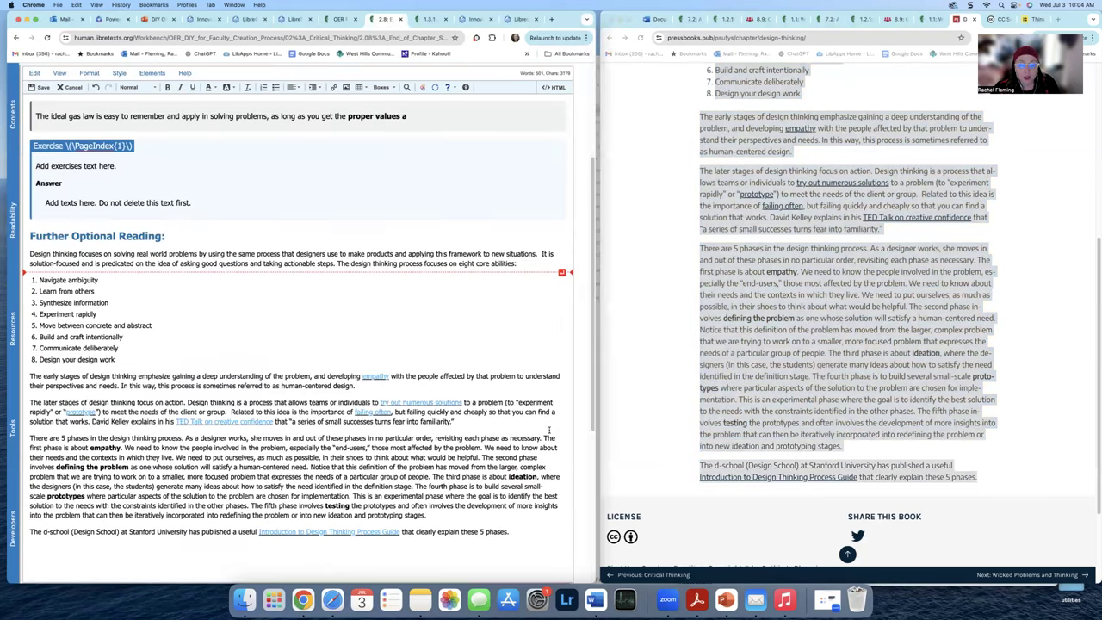
Step: Add an "Attribution:" line below the pasted Design Thinking text, with a blank line after it
{"action": "scroll", "coordinate": [549, 430], "scroll_direction": "down", "scroll_amount": 3}
{"action": "key", "text": "Return"}
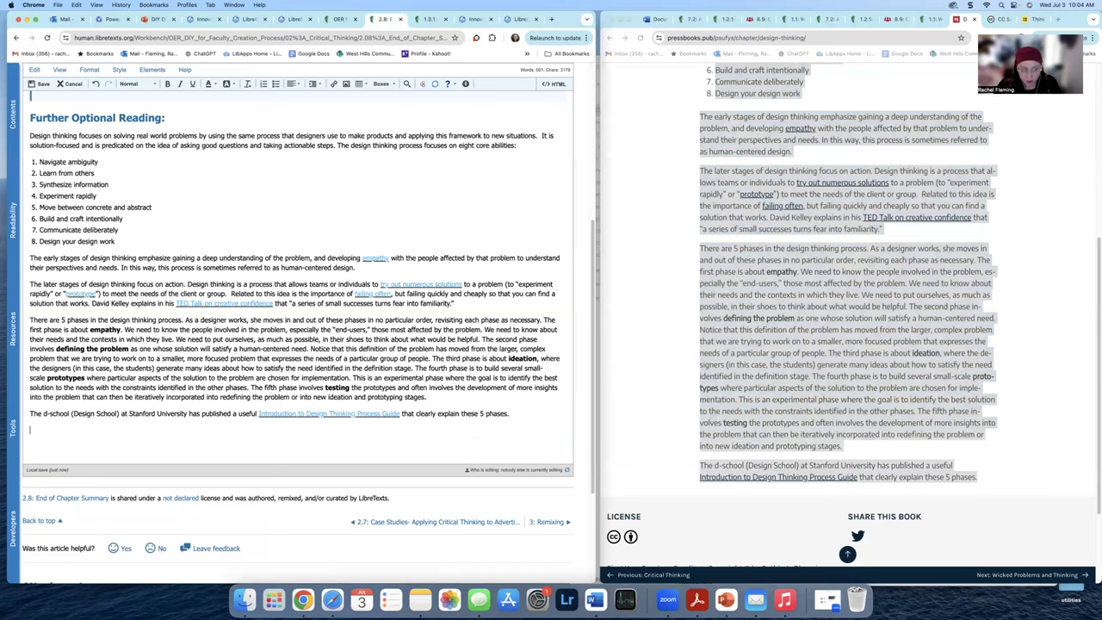
{"action": "key", "text": "Return"}
{"action": "type", "text": "Attribution"}
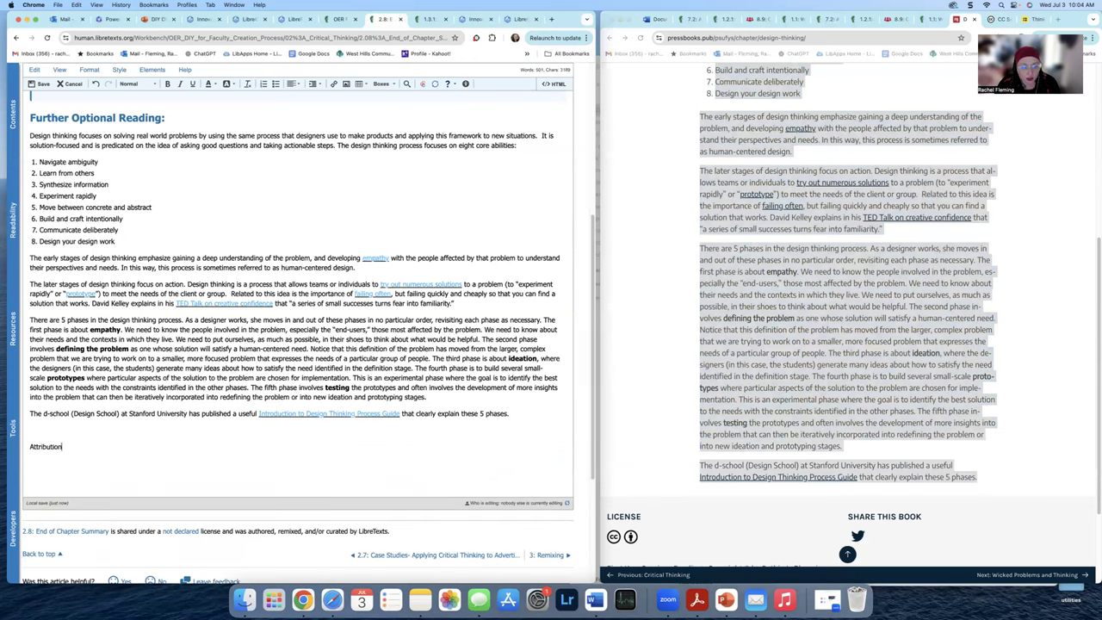
{"action": "type", "text": ":"}
{"action": "key", "text": "Return"}
Step: Copy the First Year Seminar Readings license statement from the Pressbooks footer and paste it under "Attribution:"
{"action": "scroll", "coordinate": [699, 305], "scroll_direction": "down", "scroll_amount": 2}
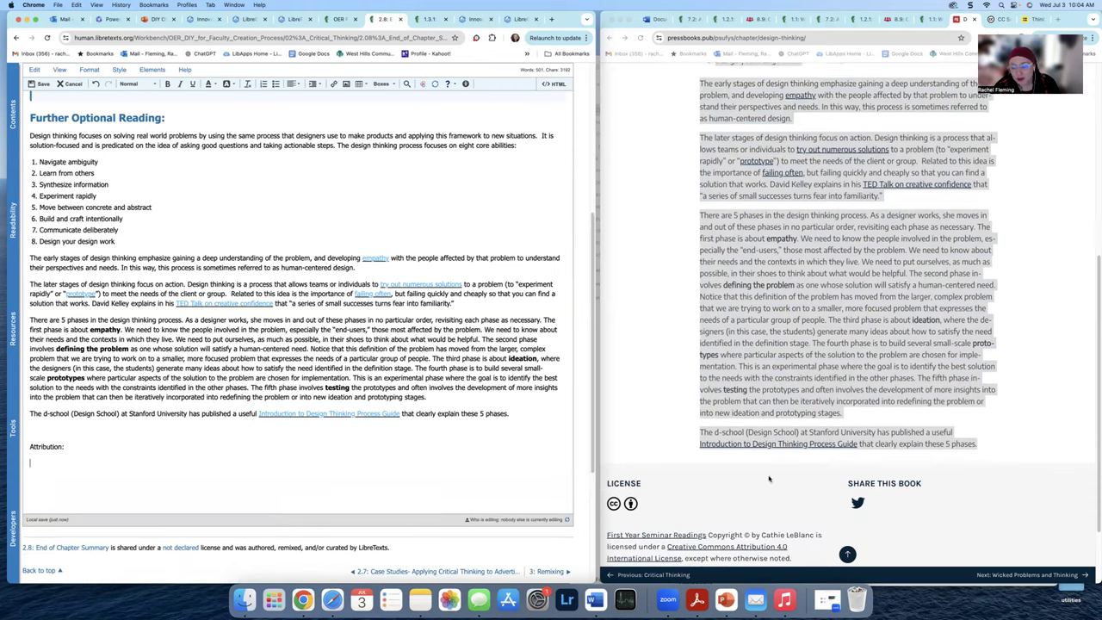
{"action": "scroll", "coordinate": [769, 479], "scroll_direction": "down", "scroll_amount": 3}
{"action": "left_click_drag", "start_coordinate": [669, 453], "coordinate": [2, 443]}
{"action": "key", "text": "ctrl+c"}
{"action": "left_click", "coordinate": [75, 476]}
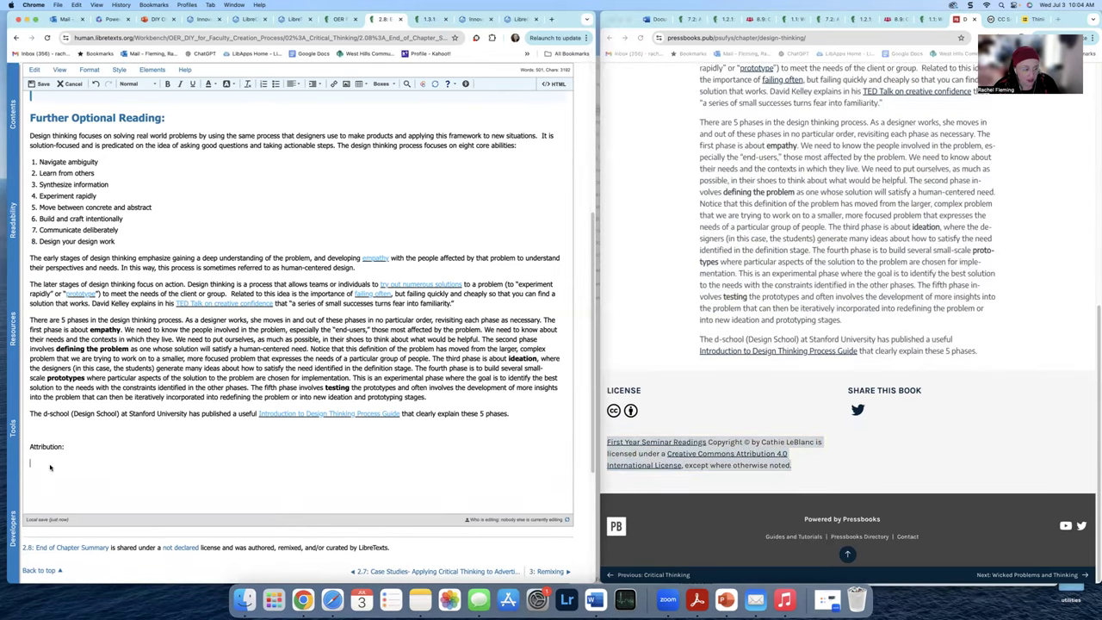
{"action": "key", "text": "ctrl+v"}
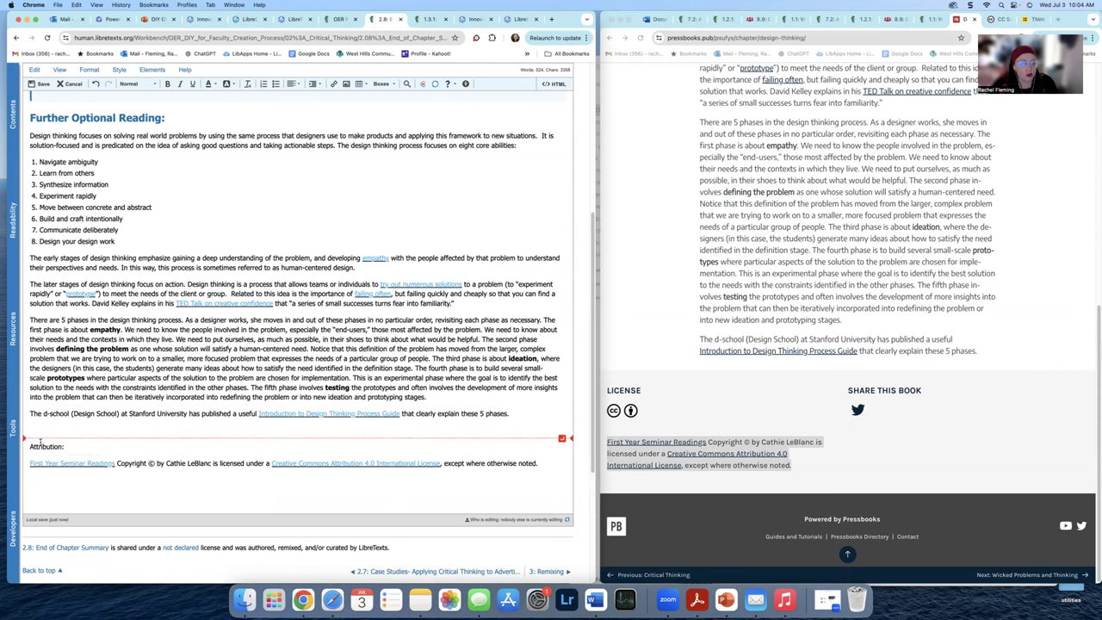
Step: Format the "Attribution:" line as Heading 2, check the page content, and save page 2.8
{"action": "left_click_drag", "start_coordinate": [67, 446], "coordinate": [25, 451]}
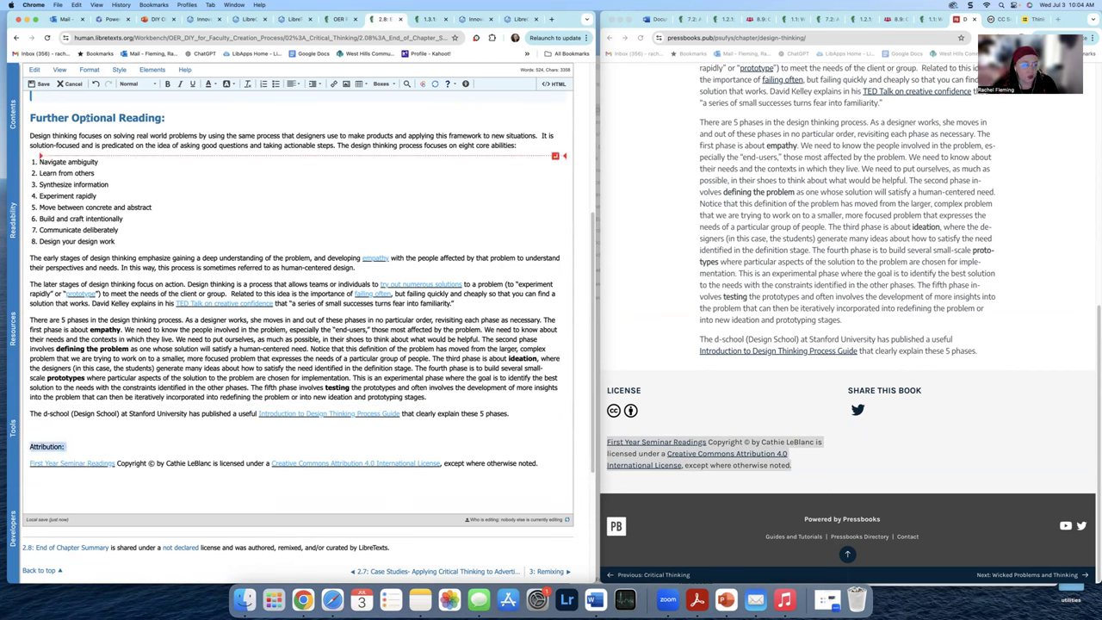
{"action": "left_click", "coordinate": [127, 84]}
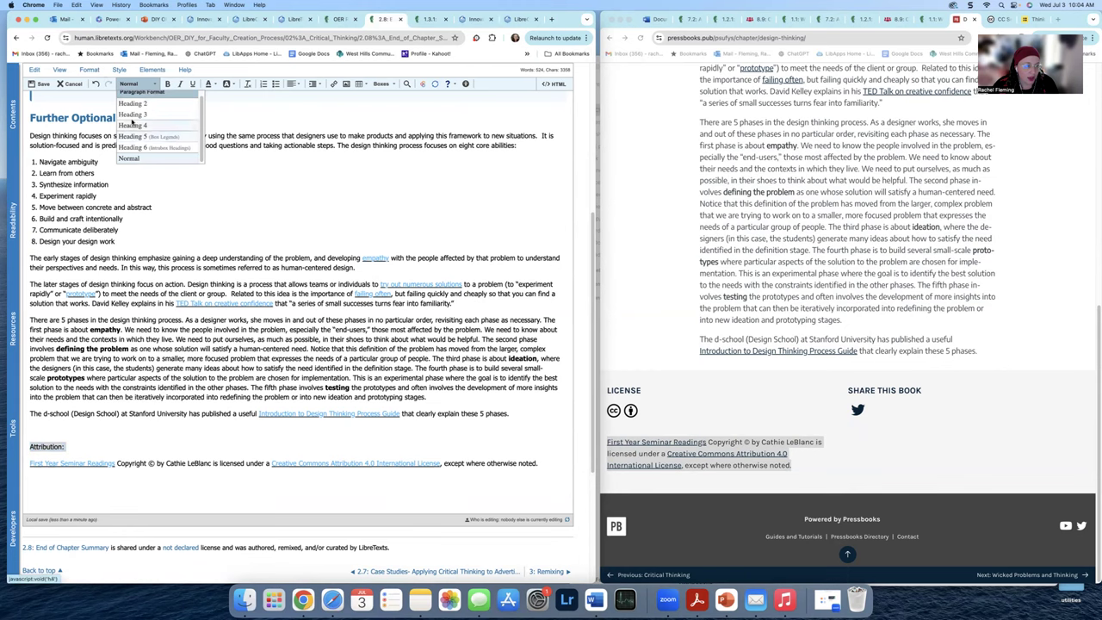
{"action": "left_click", "coordinate": [132, 104]}
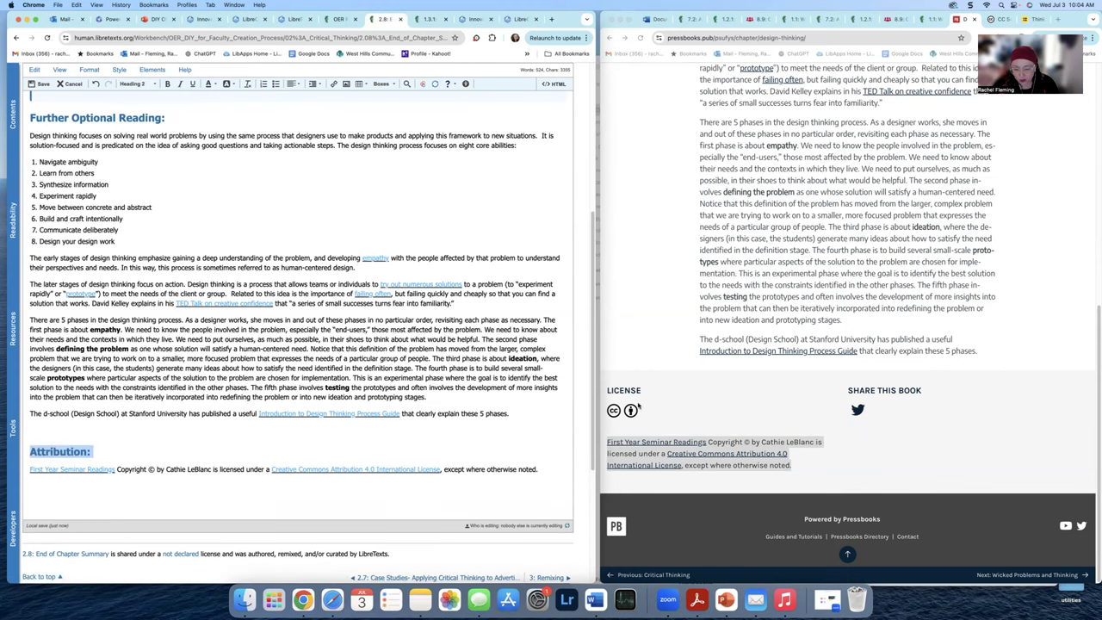
{"action": "scroll", "coordinate": [159, 331], "scroll_direction": "up", "scroll_amount": 3}
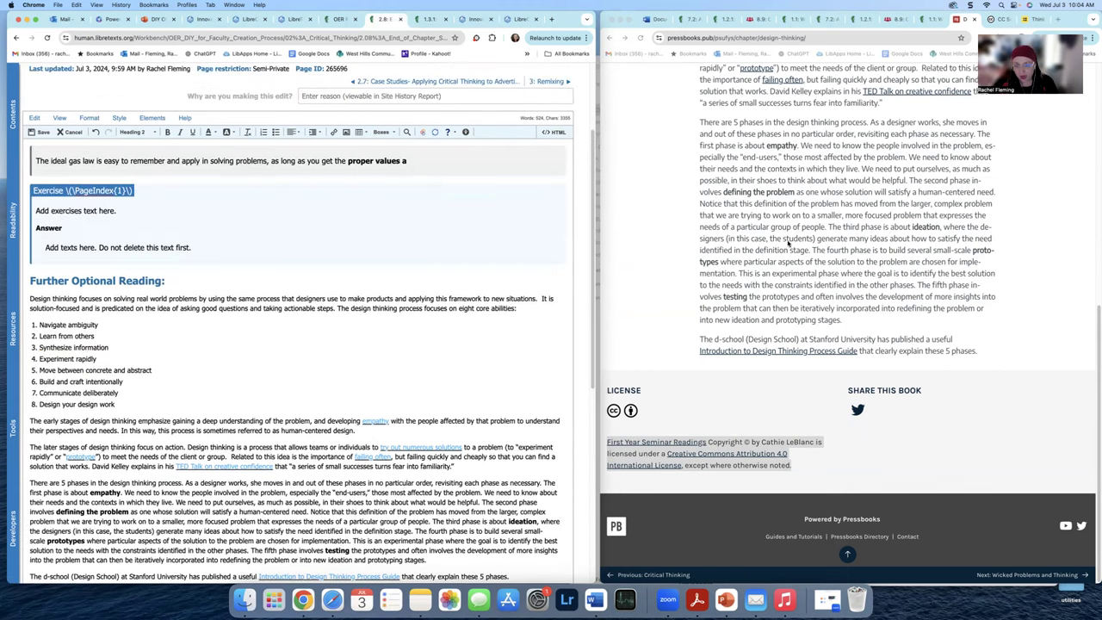
{"action": "scroll", "coordinate": [275, 163], "scroll_direction": "up", "scroll_amount": 3}
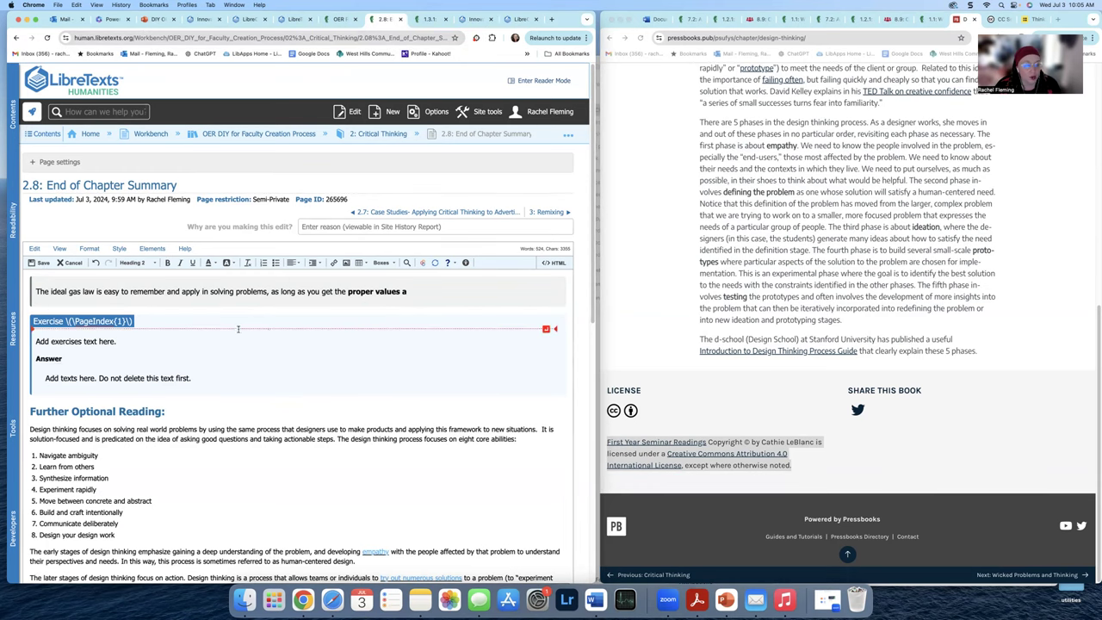
{"action": "scroll", "coordinate": [239, 328], "scroll_direction": "down", "scroll_amount": 10}
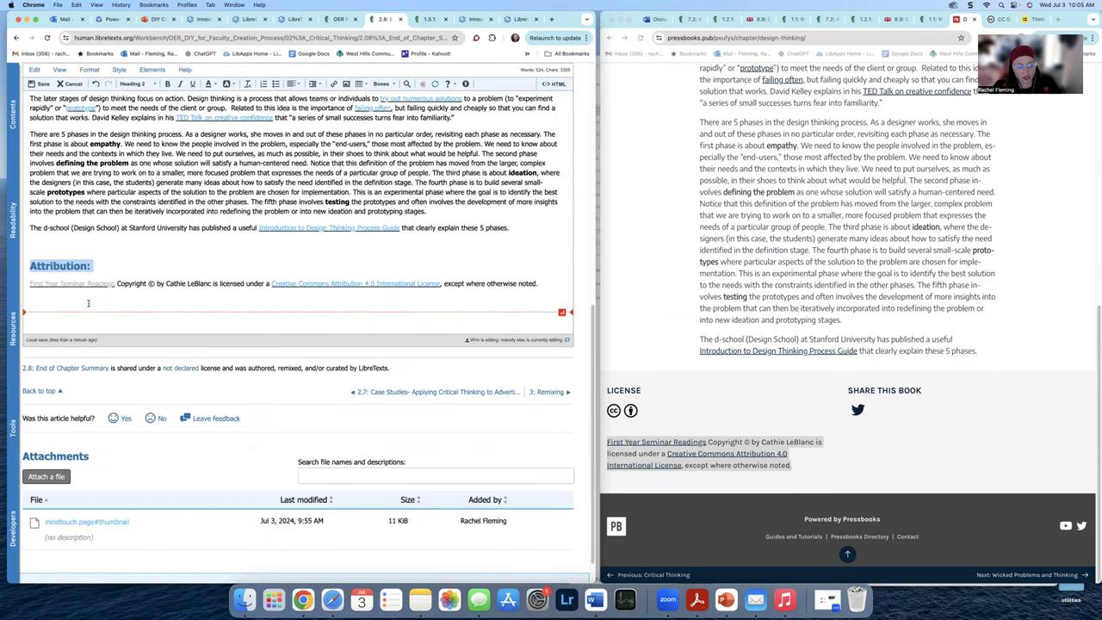
{"action": "scroll", "coordinate": [88, 303], "scroll_direction": "up", "scroll_amount": 10}
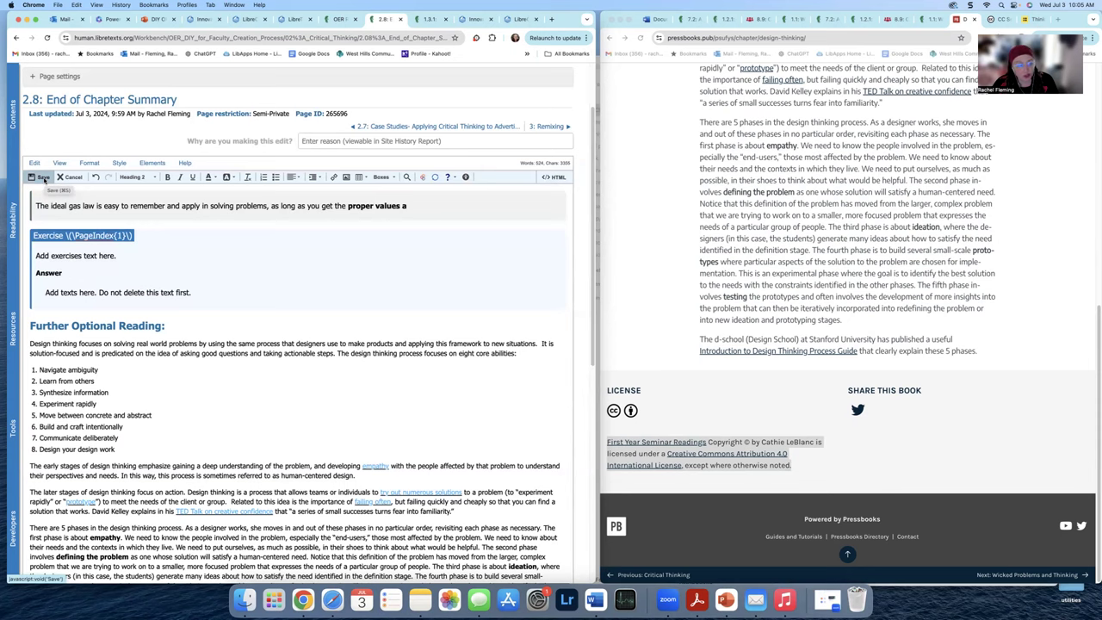
{"action": "left_click", "coordinate": [44, 178]}
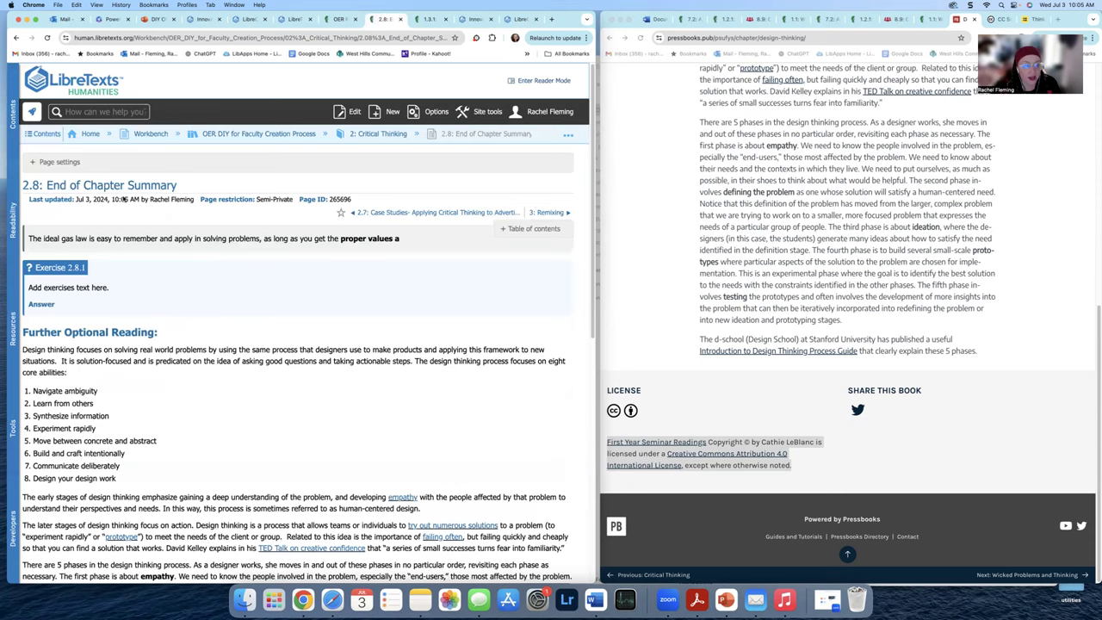
Step: Review saved page 2.8 down to its attribution, and return to the "2: Critical Thinking" chapter page
{"action": "scroll", "coordinate": [154, 392], "scroll_direction": "down", "scroll_amount": 5}
{"action": "scroll", "coordinate": [459, 422], "scroll_direction": "up", "scroll_amount": 1}
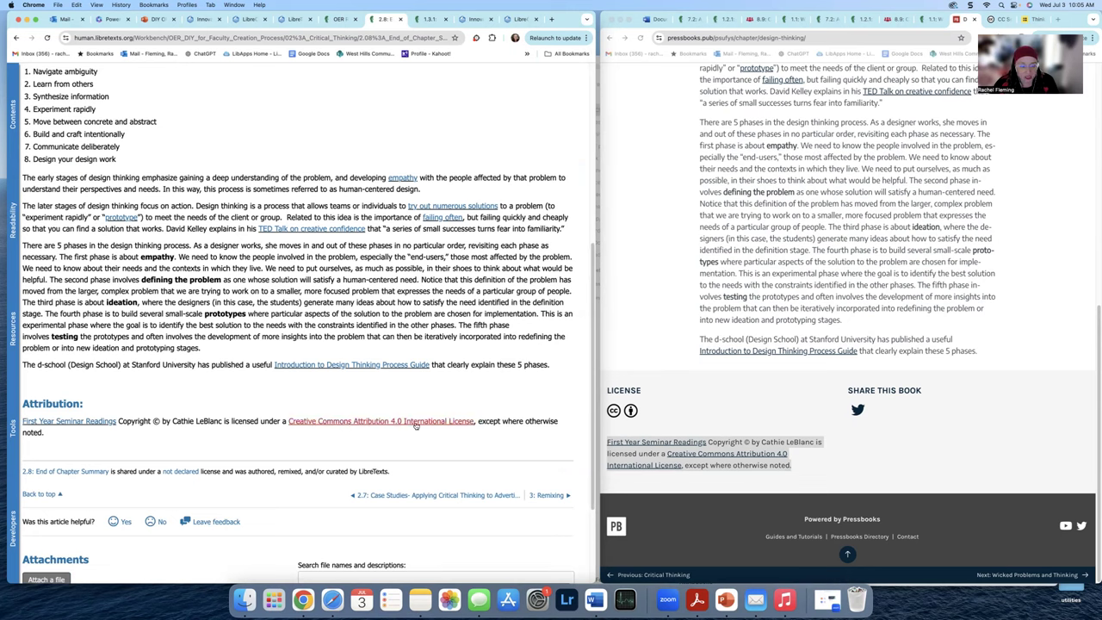
{"action": "scroll", "coordinate": [465, 412], "scroll_direction": "up", "scroll_amount": 5}
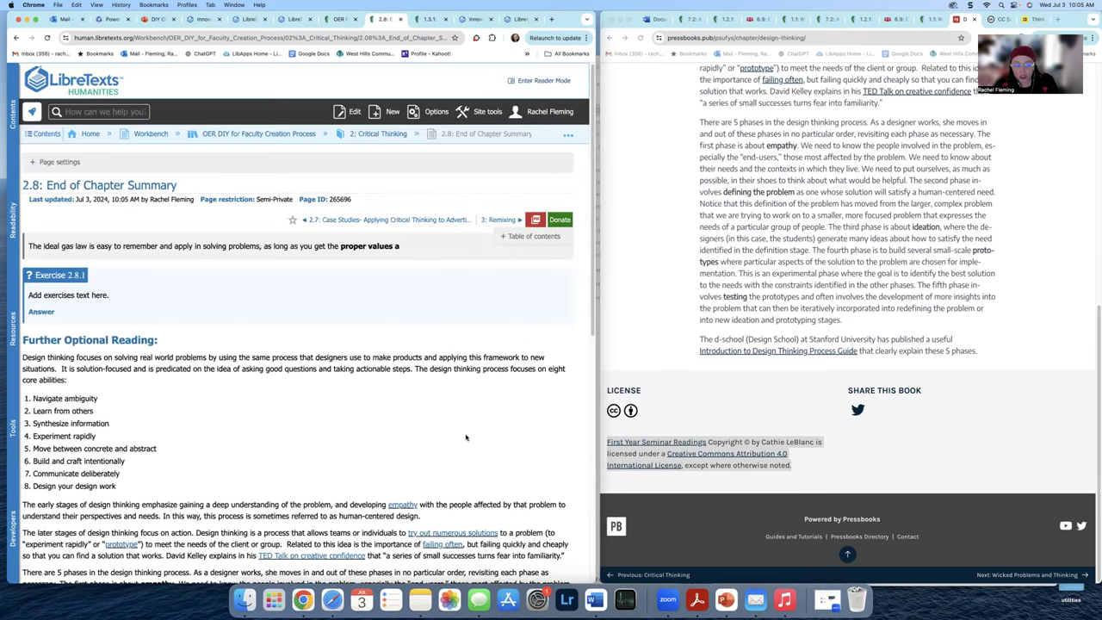
{"action": "left_click", "coordinate": [382, 138]}
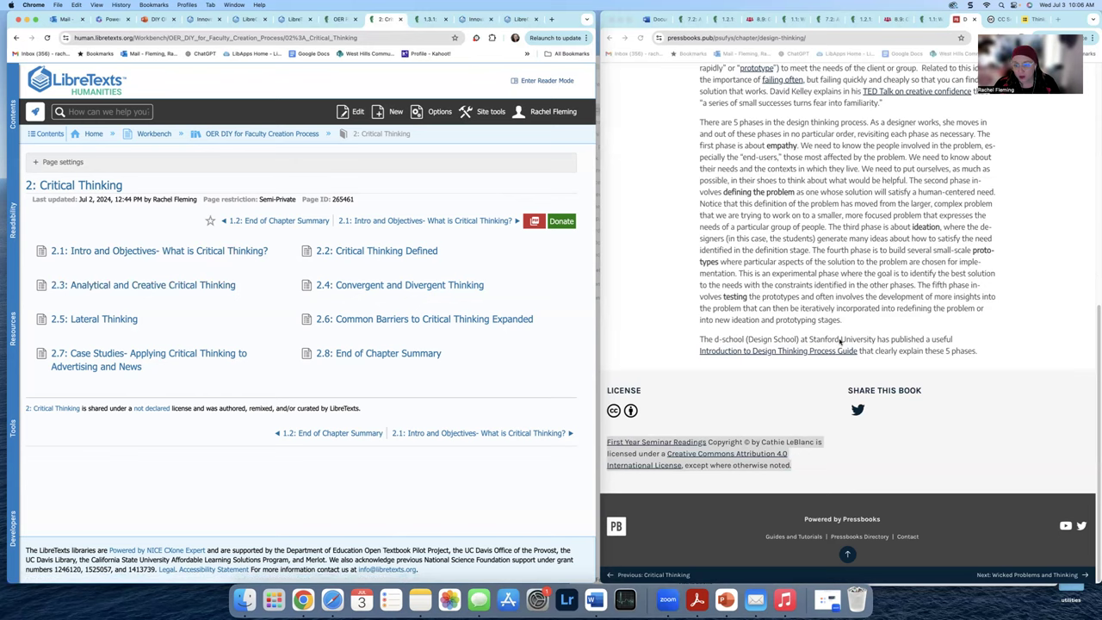
{"action": "scroll", "coordinate": [840, 342], "scroll_direction": "up", "scroll_amount": 3}
{"action": "scroll", "coordinate": [844, 334], "scroll_direction": "up", "scroll_amount": 7}
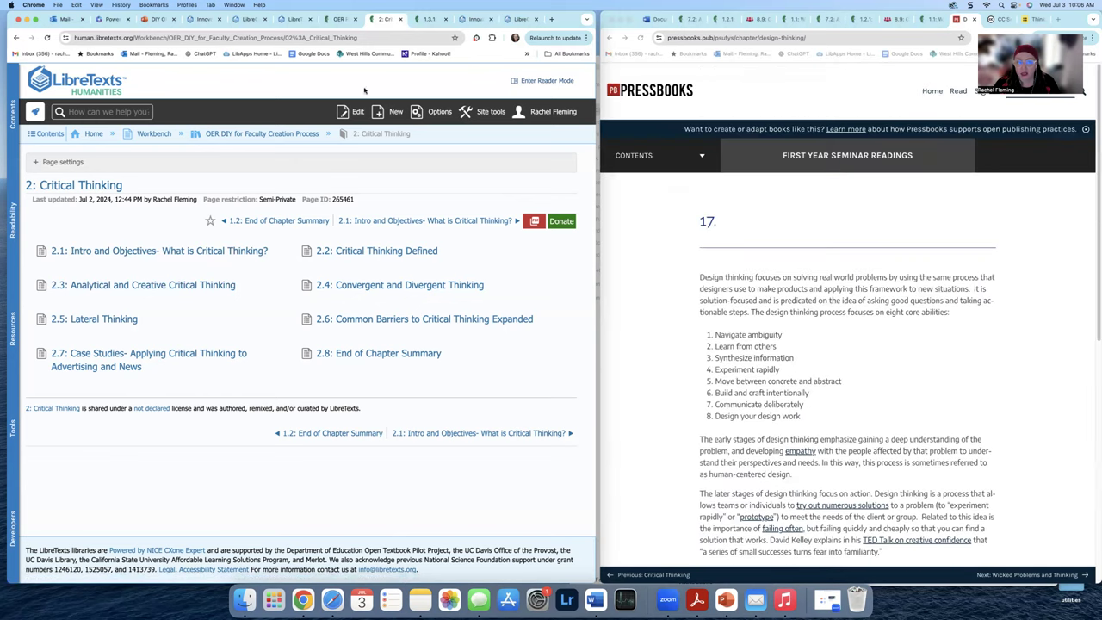
Step: Switch to the PowerPoint slideshow and show the "Am I Ready to Publish? Checklist" slide
{"action": "left_click", "coordinate": [155, 19]}
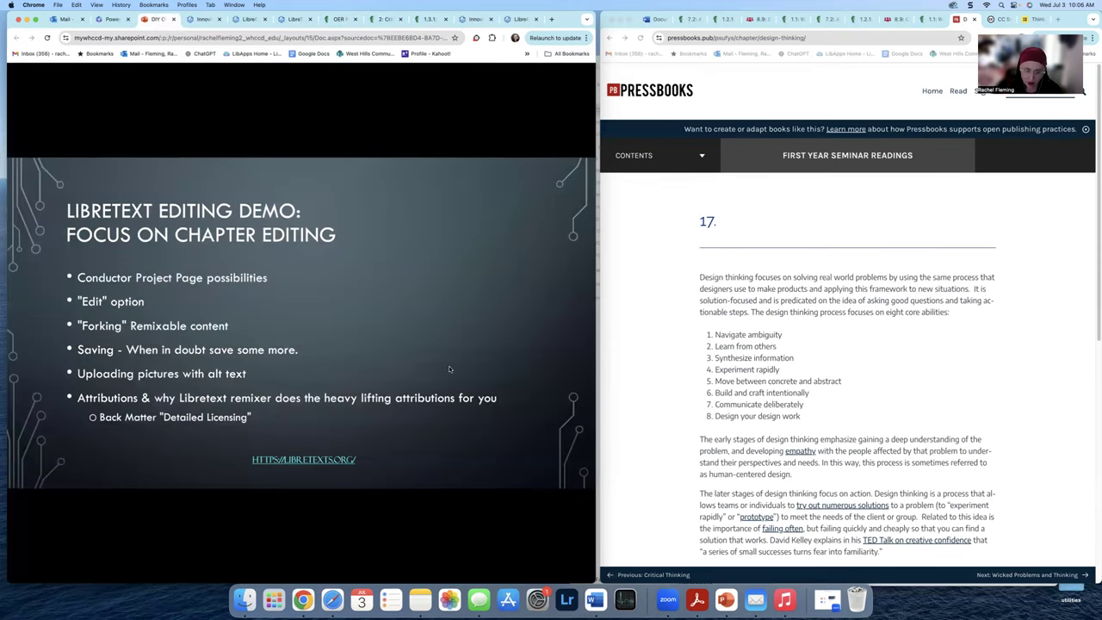
{"action": "key", "text": "Right"}
{"action": "key", "text": "Right"}
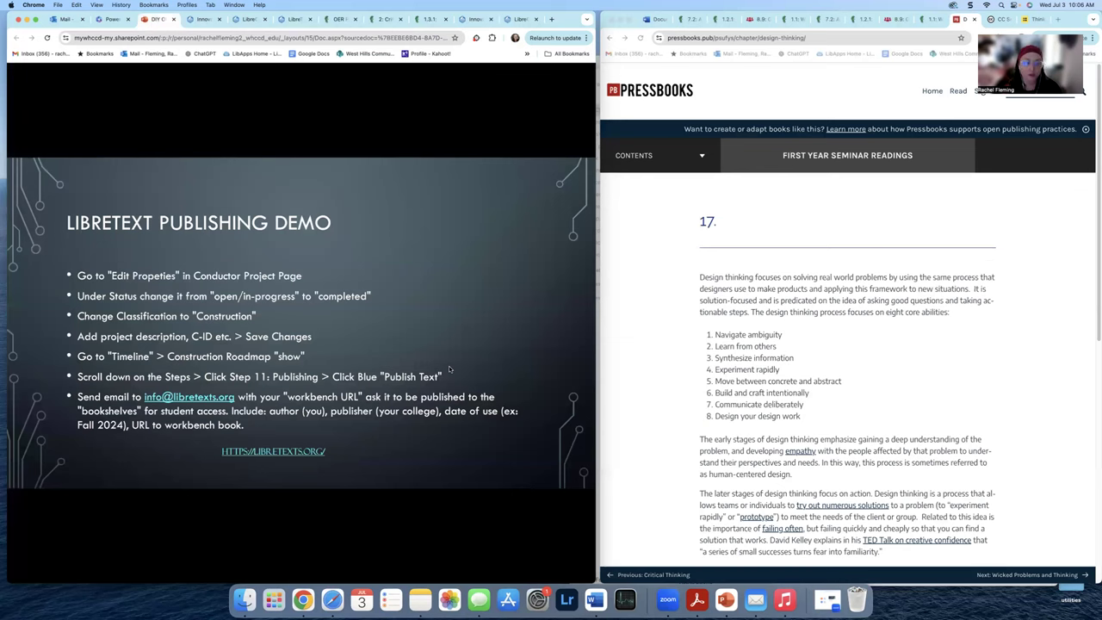
{"action": "key", "text": "Left"}
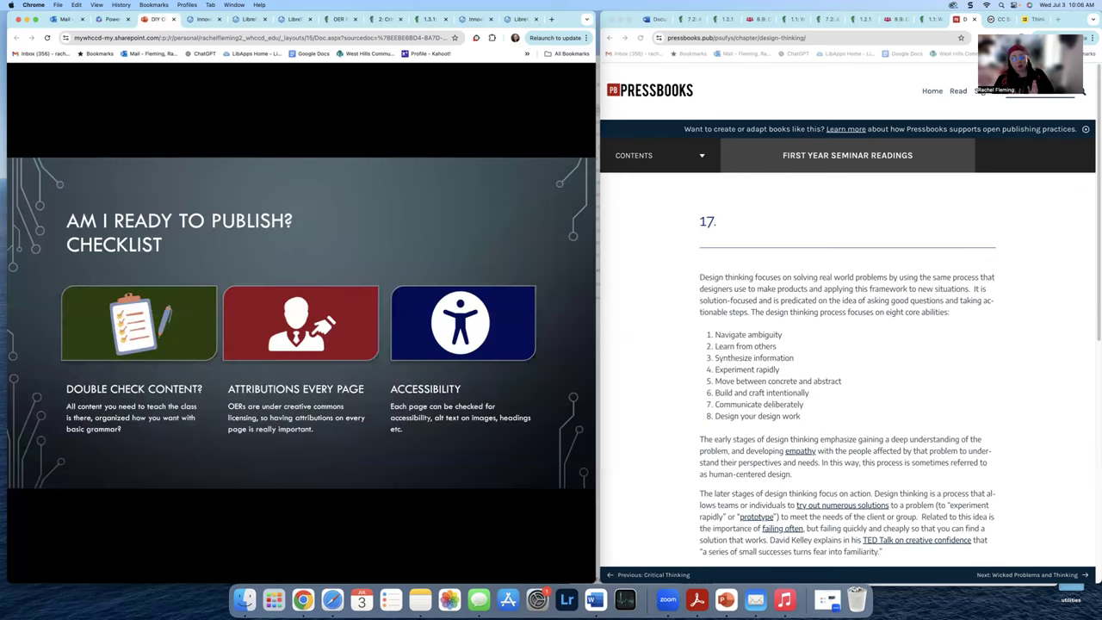